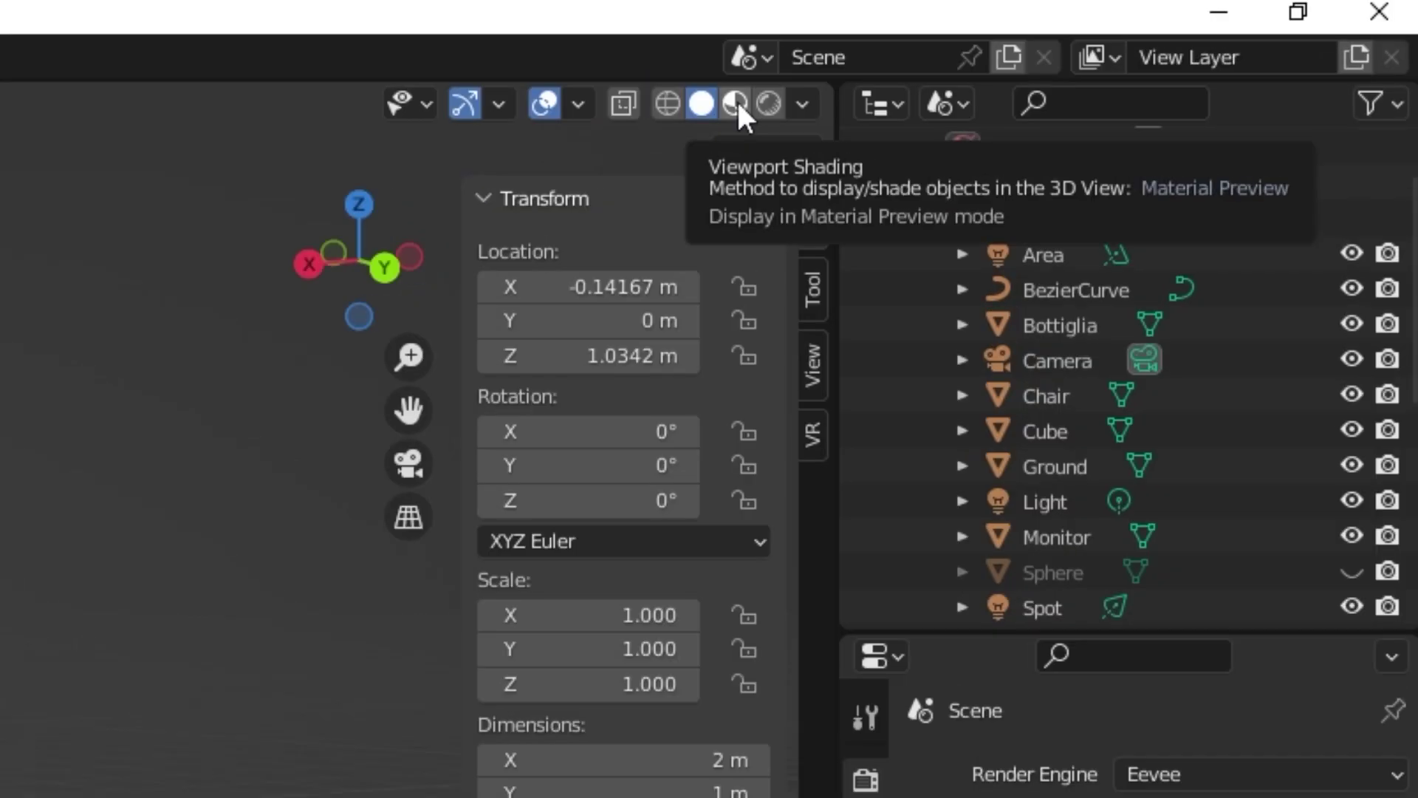
Show the table scene in Material Preview shading, zooming out and back in to view it.
{"action": "left_click", "coordinate": [737, 99]}
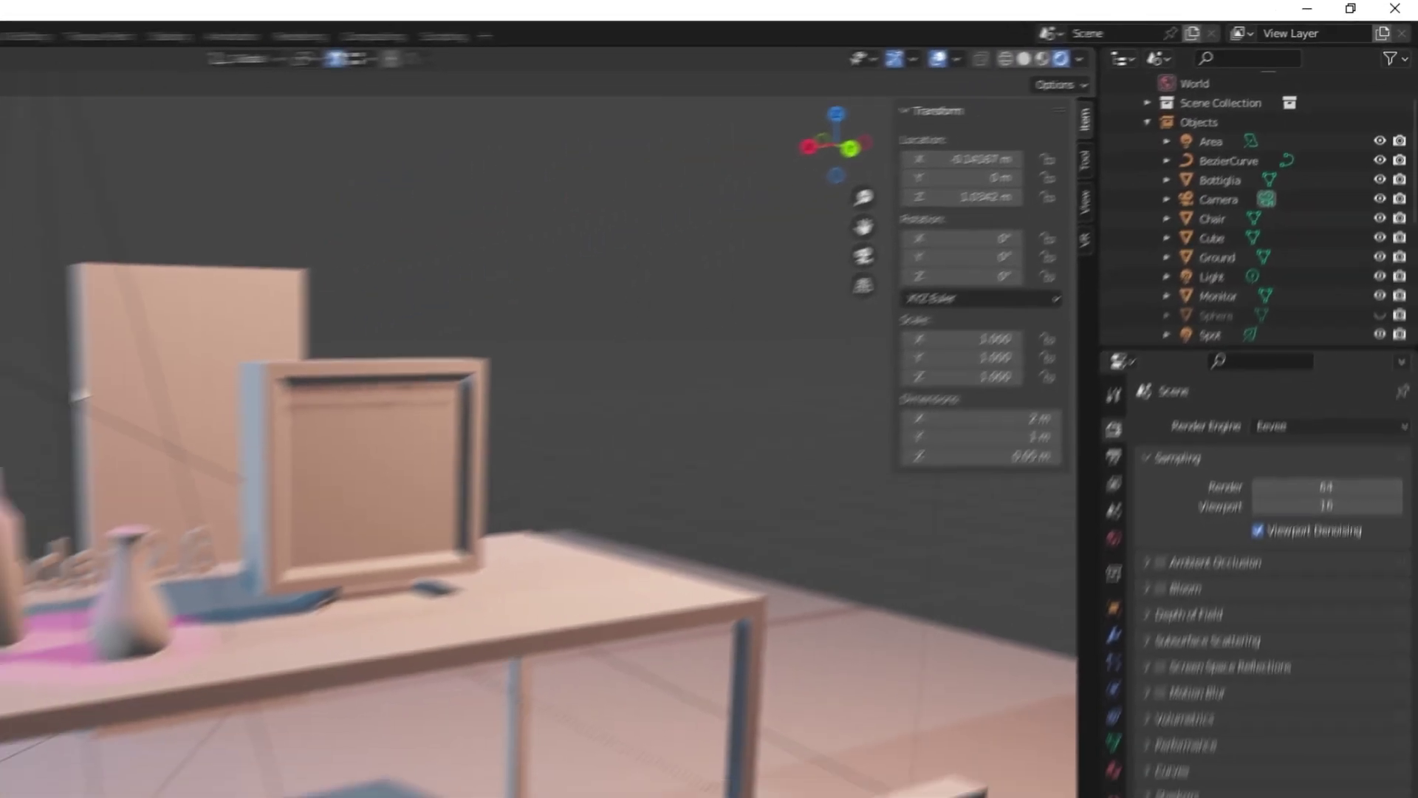
{"action": "scroll", "coordinate": [729, 331], "scroll_direction": "down", "scroll_amount": 1}
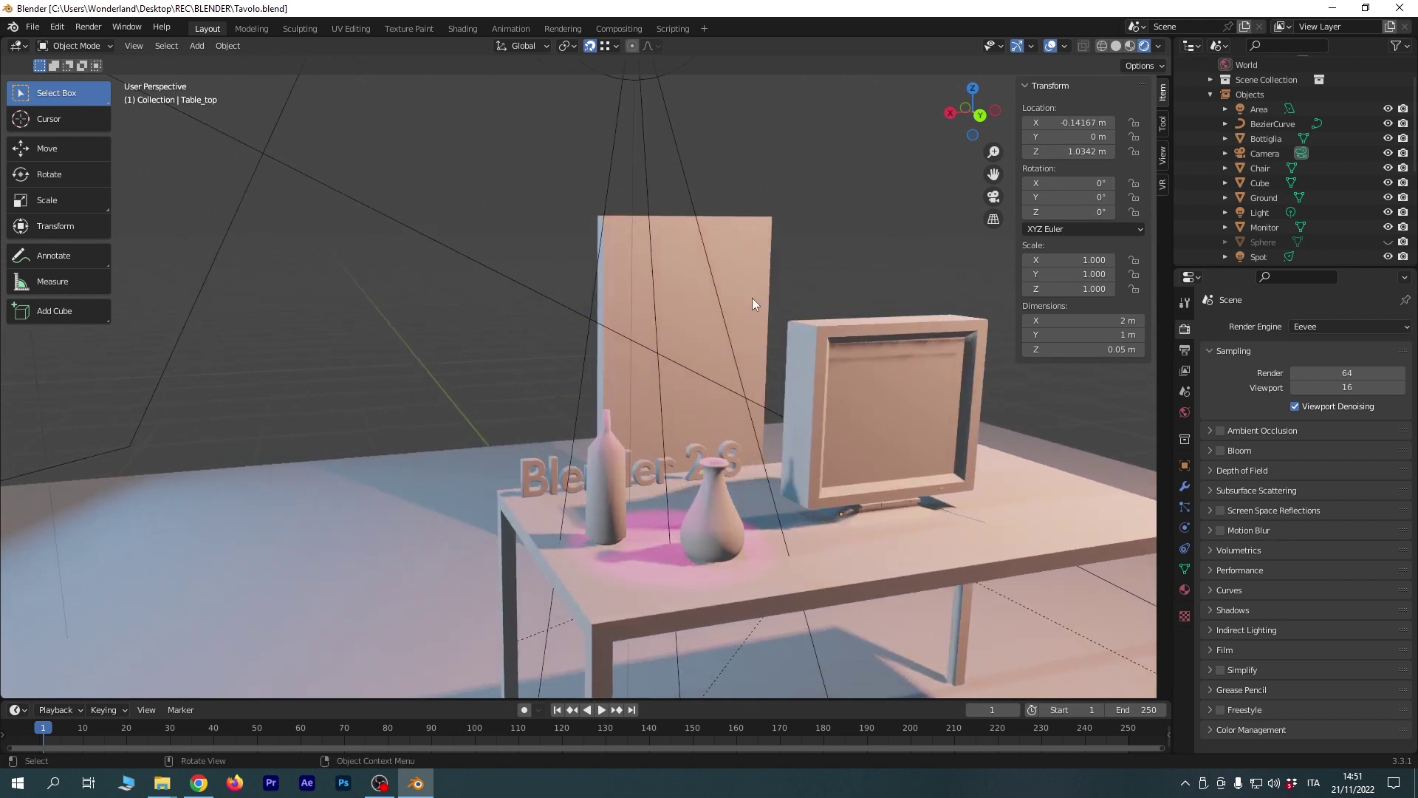
{"action": "scroll", "coordinate": [752, 298], "scroll_direction": "down", "scroll_amount": 3}
{"action": "scroll", "coordinate": [640, 266], "scroll_direction": "down", "scroll_amount": 2}
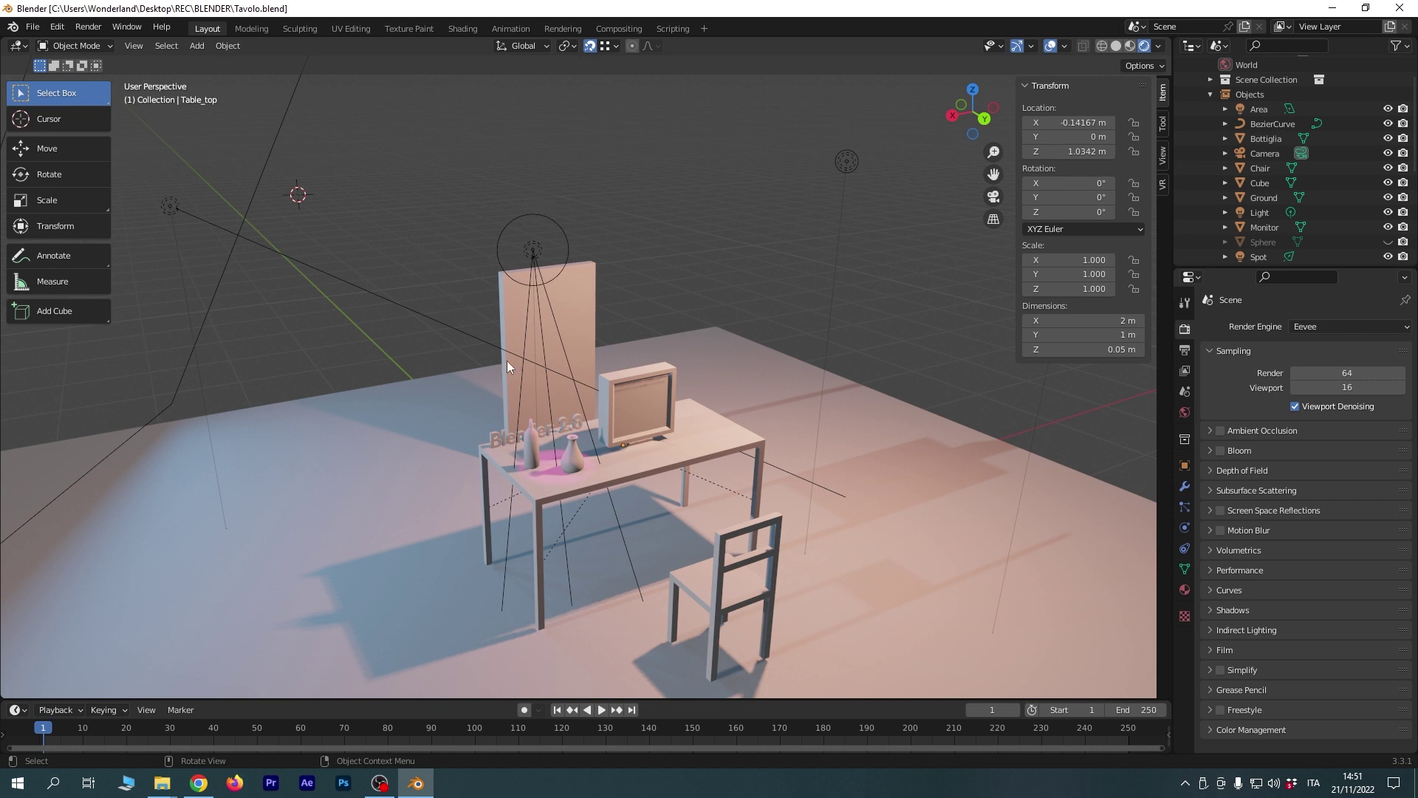
{"action": "scroll", "coordinate": [665, 384], "scroll_direction": "up", "scroll_amount": 1}
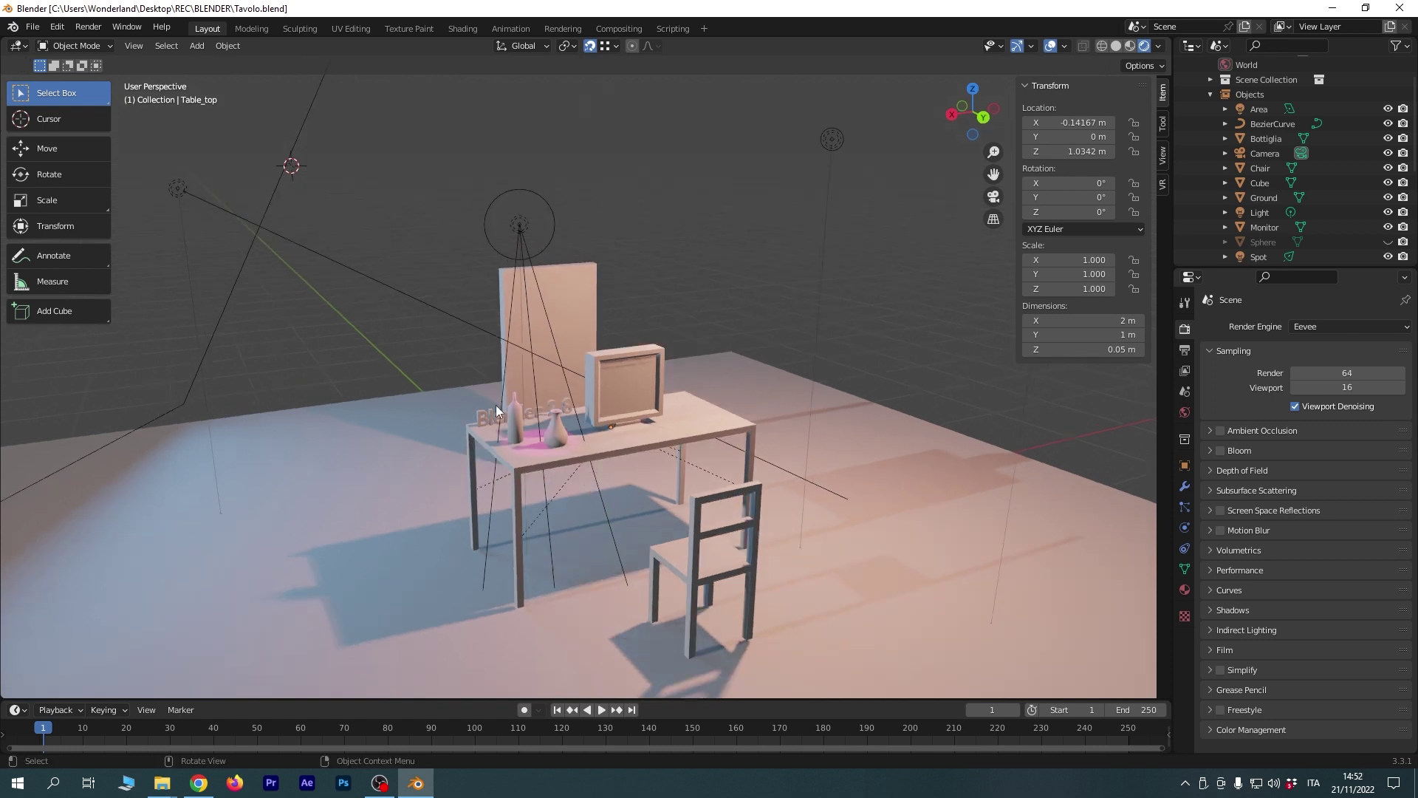
{"action": "scroll", "coordinate": [498, 403], "scroll_direction": "up", "scroll_amount": 2}
{"action": "scroll", "coordinate": [492, 282], "scroll_direction": "down", "scroll_amount": 1}
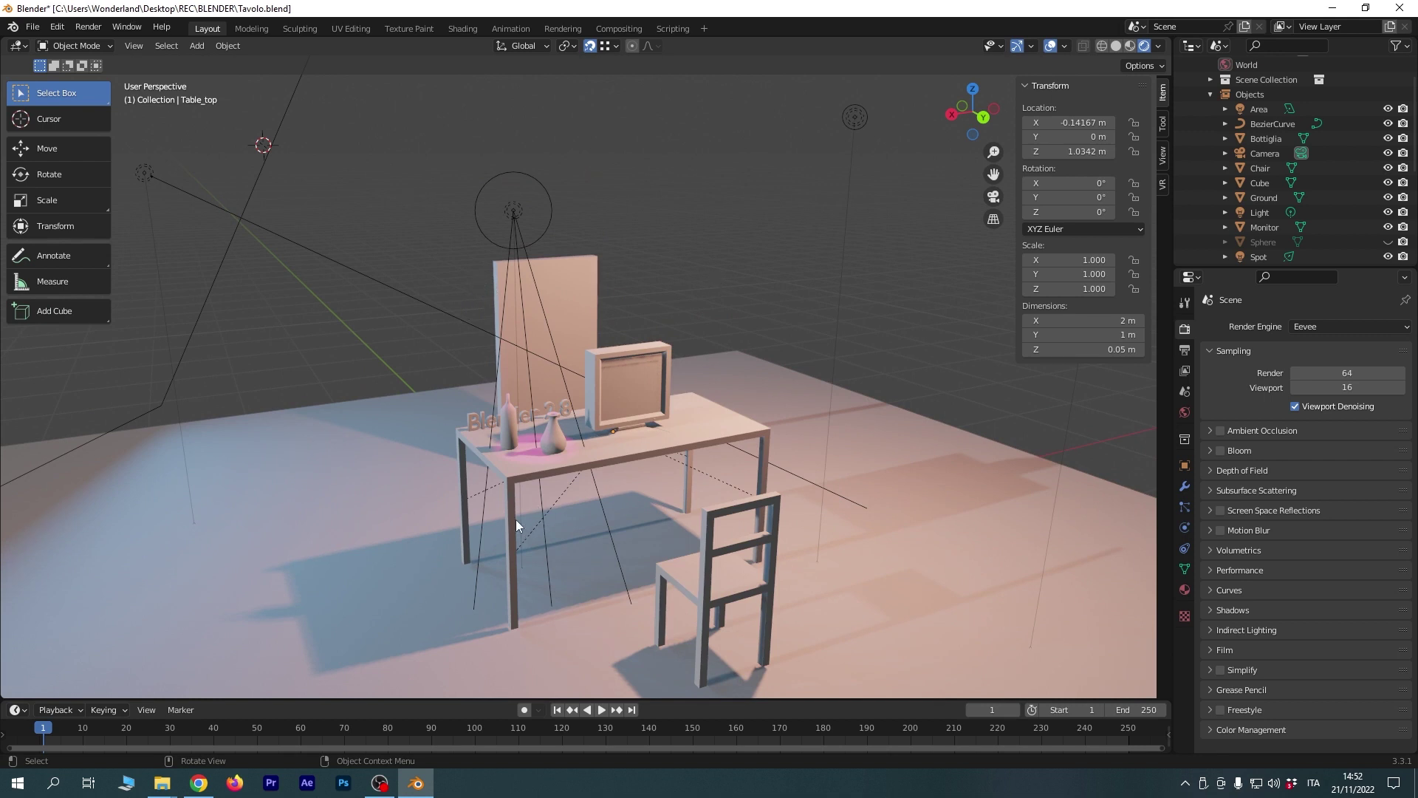
{"action": "scroll", "coordinate": [560, 478], "scroll_direction": "up", "scroll_amount": 2}
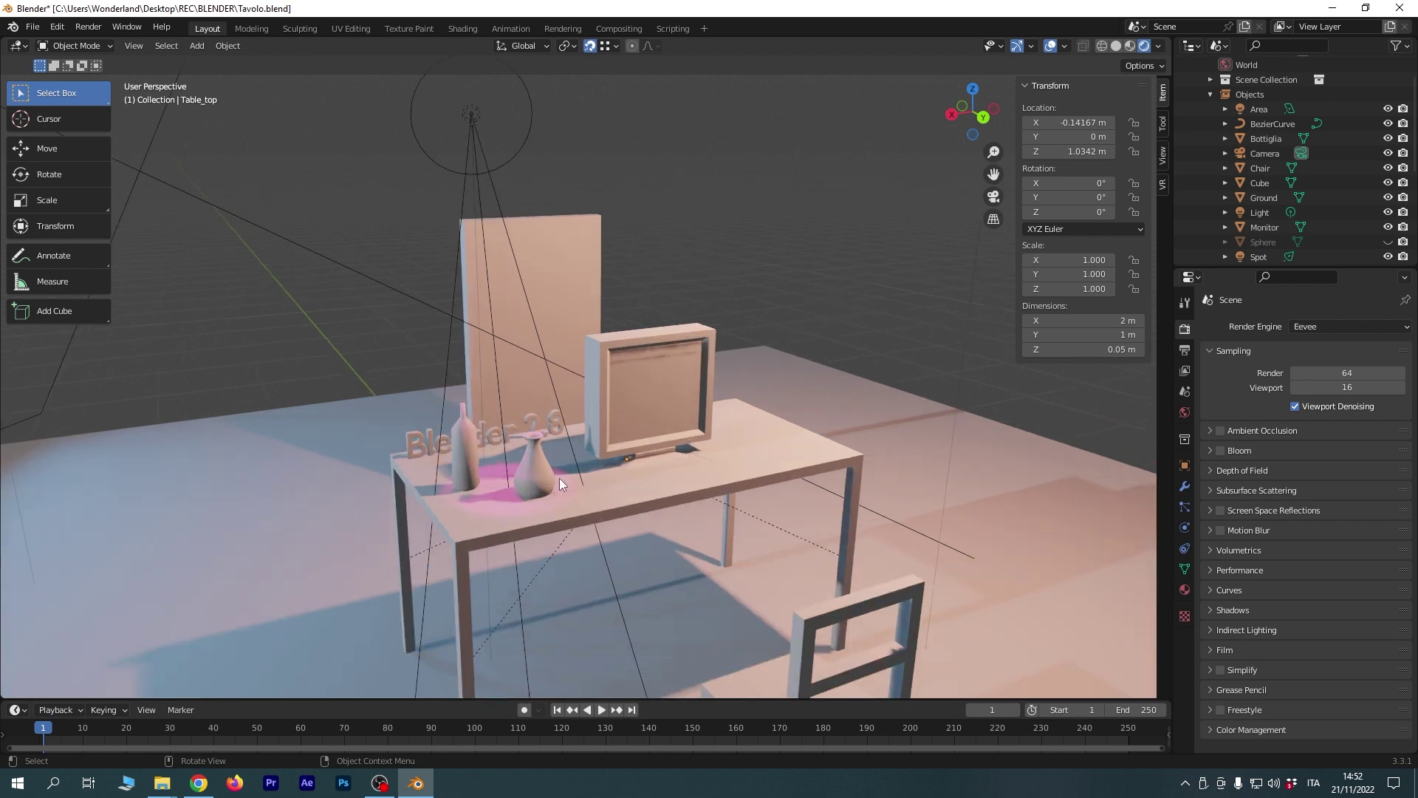
{"action": "scroll", "coordinate": [606, 509], "scroll_direction": "up", "scroll_amount": 2}
{"action": "scroll", "coordinate": [676, 502], "scroll_direction": "up", "scroll_amount": 1}
{"action": "scroll", "coordinate": [694, 458], "scroll_direction": "up", "scroll_amount": 2}
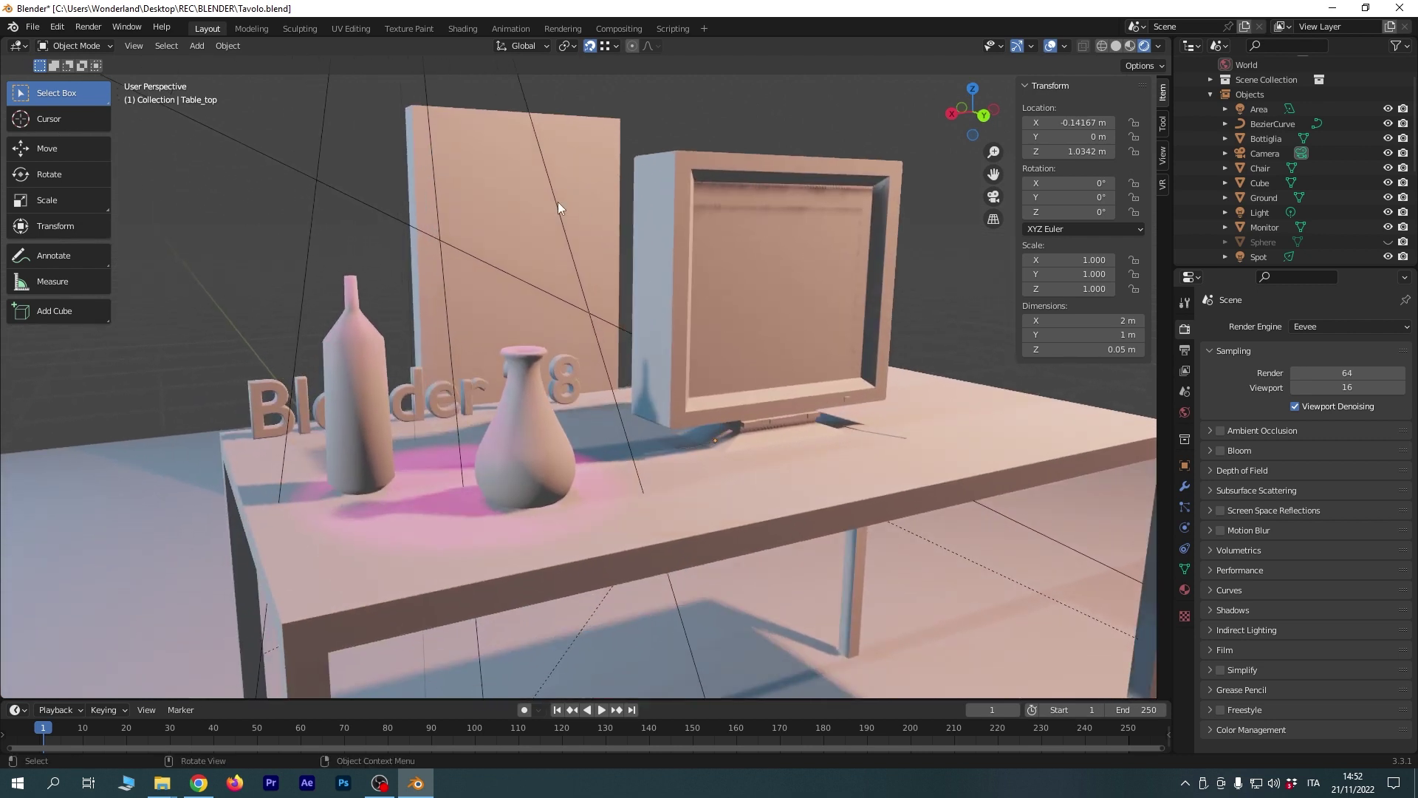
{"action": "left_click", "coordinate": [590, 258]}
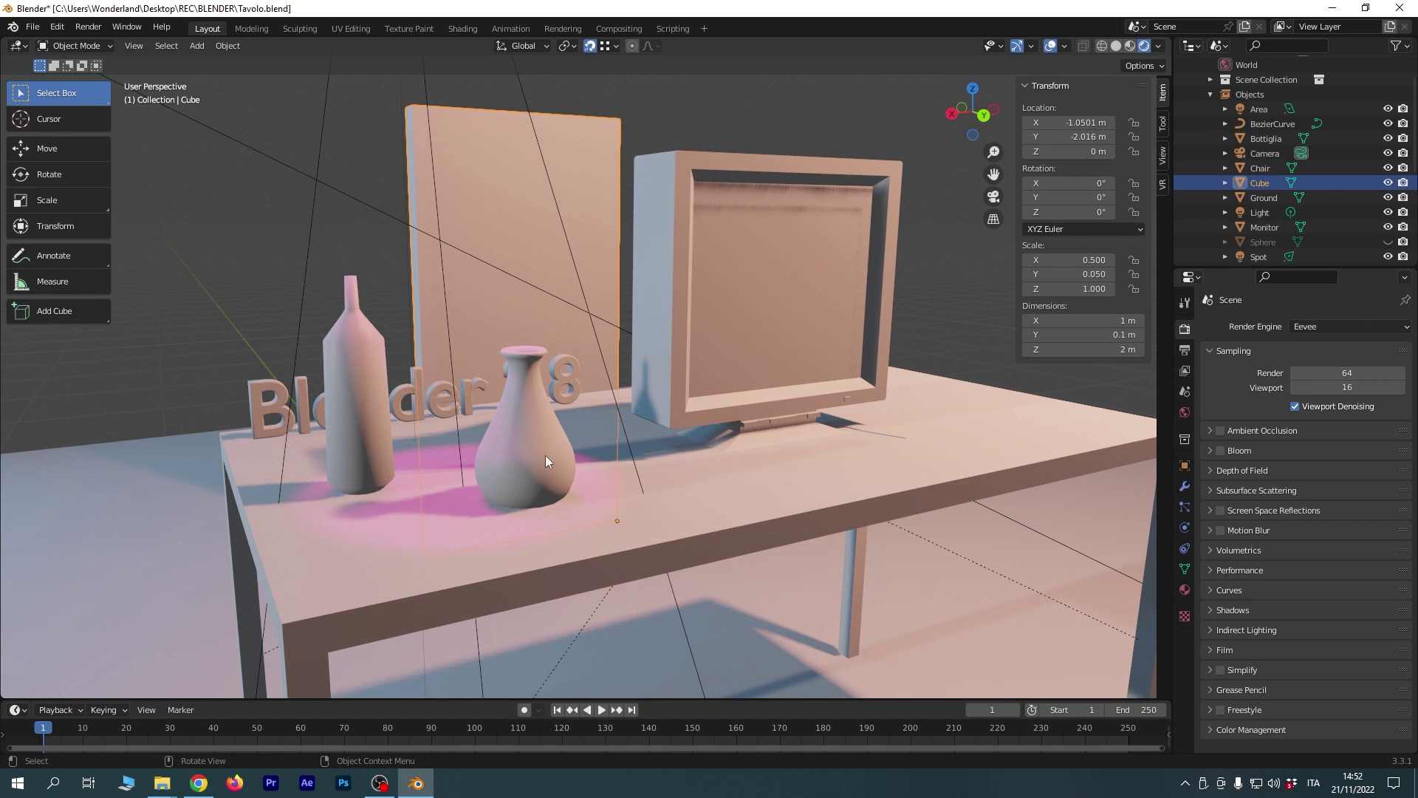
{"action": "left_click", "coordinate": [349, 334]}
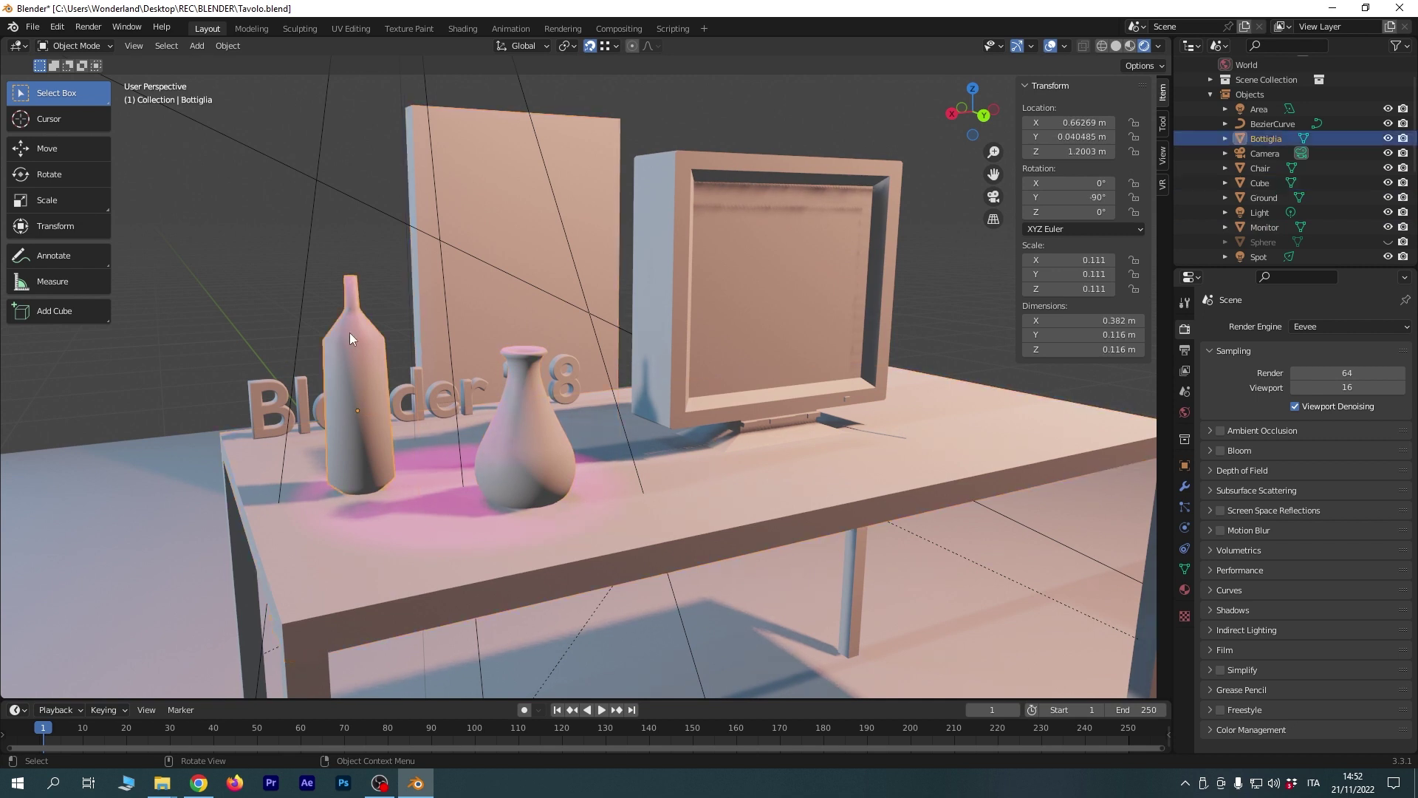
{"action": "left_click", "coordinate": [821, 486]}
{"action": "left_click", "coordinate": [530, 452]}
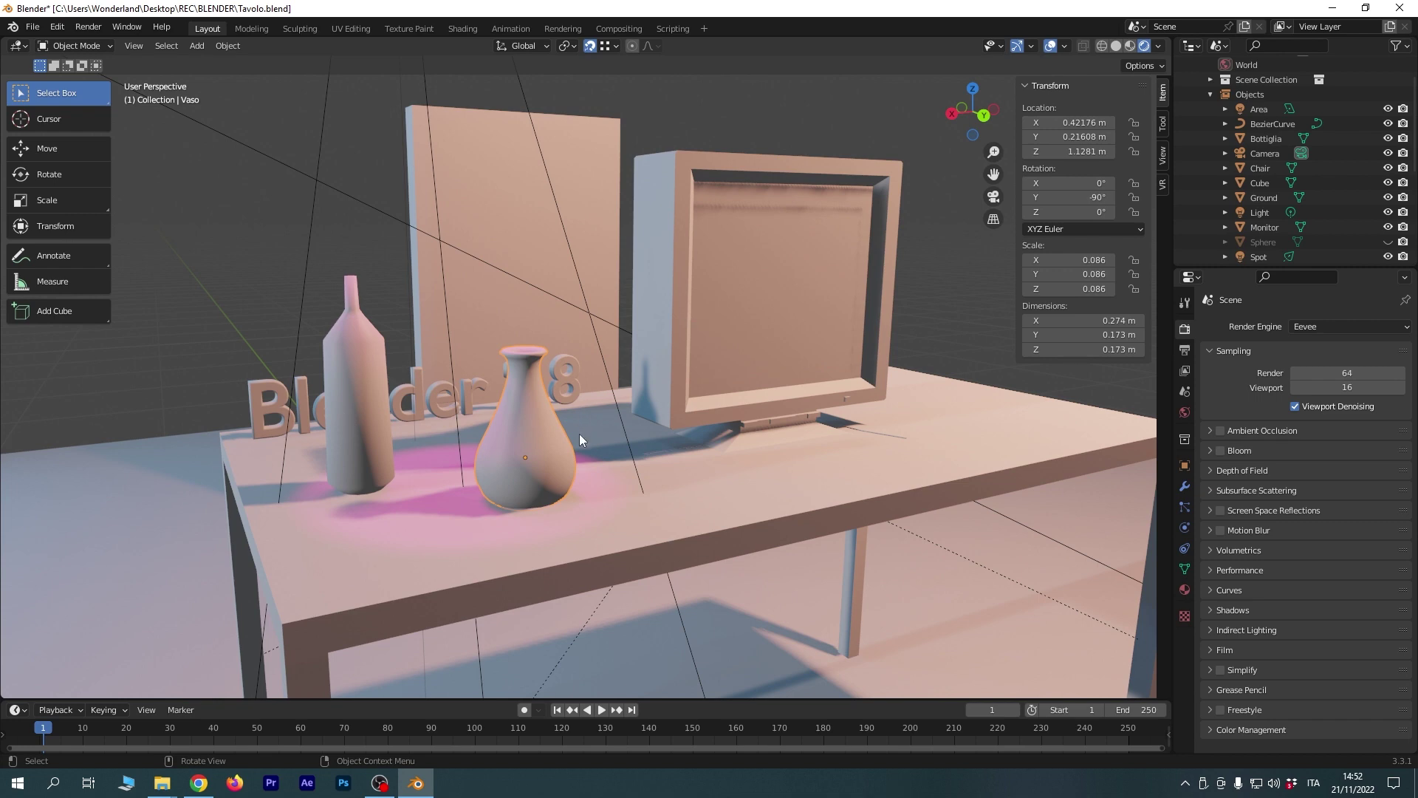
{"action": "left_click", "coordinate": [742, 247]}
{"action": "key", "text": "ctrl+z"}
{"action": "left_click", "coordinate": [726, 291]}
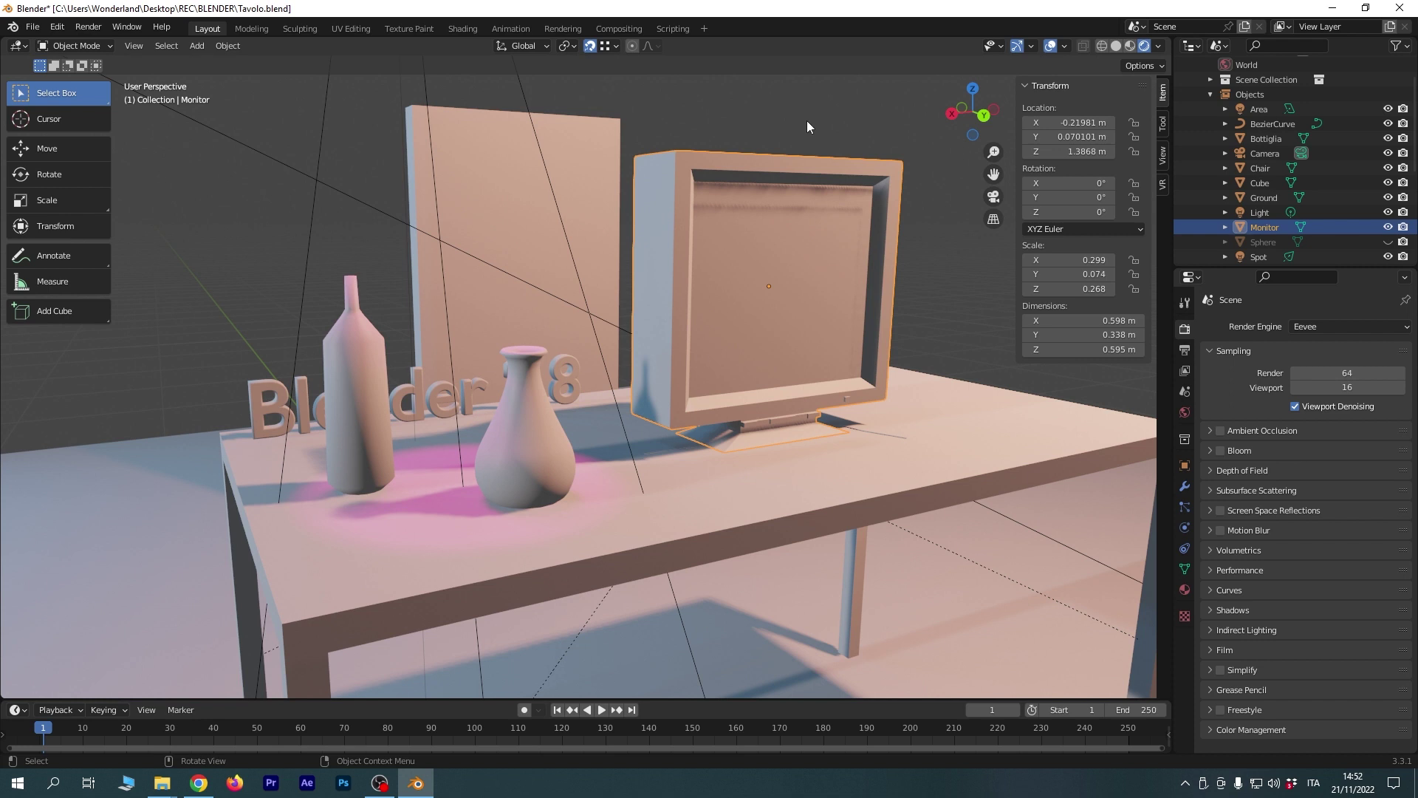
{"action": "middle_click_drag", "start_coordinate": [703, 352], "coordinate": [709, 353]}
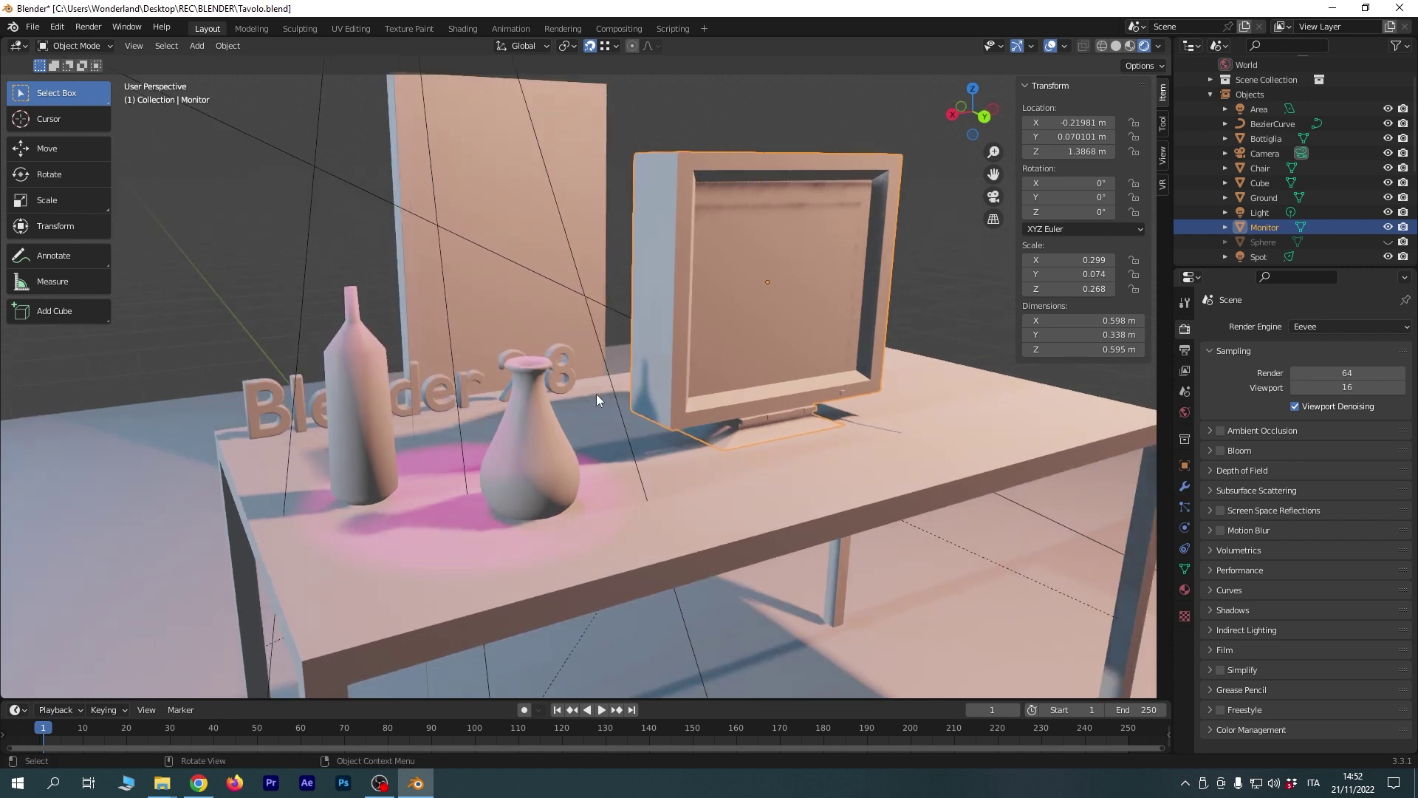
{"action": "mouse_move", "coordinate": [602, 401]}
{"action": "middle_mouse_down"}
{"action": "mouse_move", "coordinate": [508, 377]}
{"action": "mouse_move", "coordinate": [591, 370]}
{"action": "mouse_move", "coordinate": [481, 366]}
{"action": "middle_mouse_up"}
{"action": "left_click", "coordinate": [742, 121]}
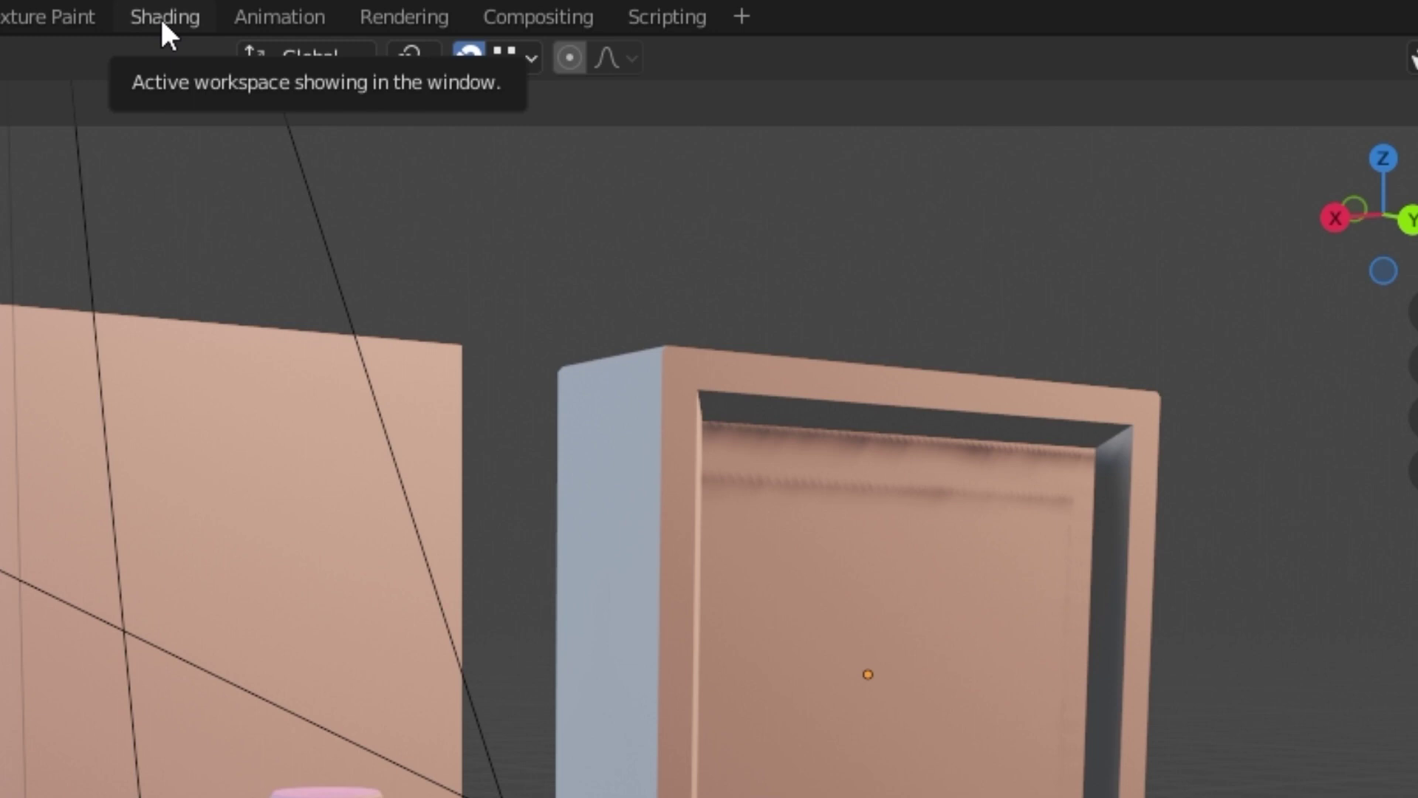
Enter the Shading workspace, centre the table and orbit around it with the spotlight selected.
{"action": "left_click", "coordinate": [162, 22]}
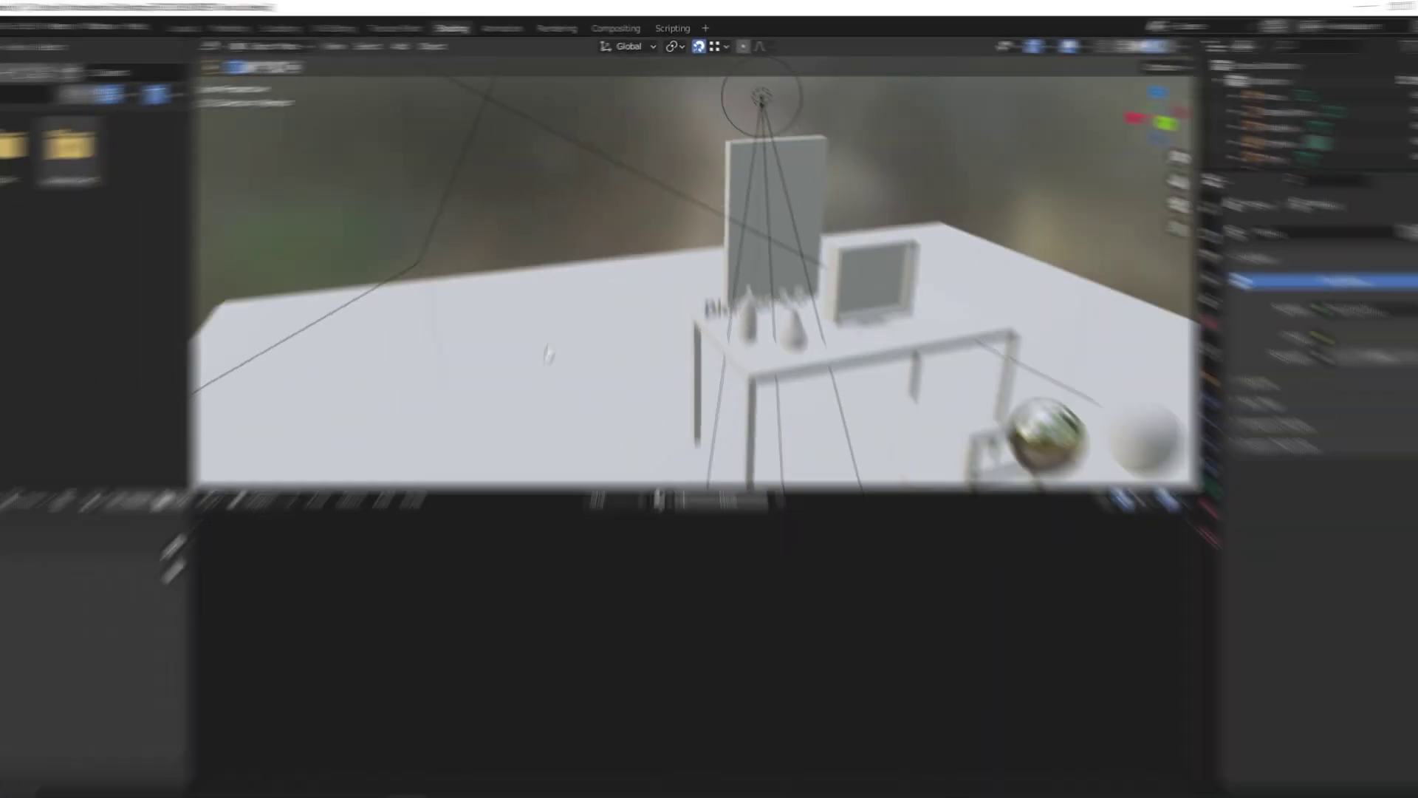
{"action": "middle_click_drag", "start_coordinate": [906, 281], "coordinate": [592, 316], "text": "shift"}
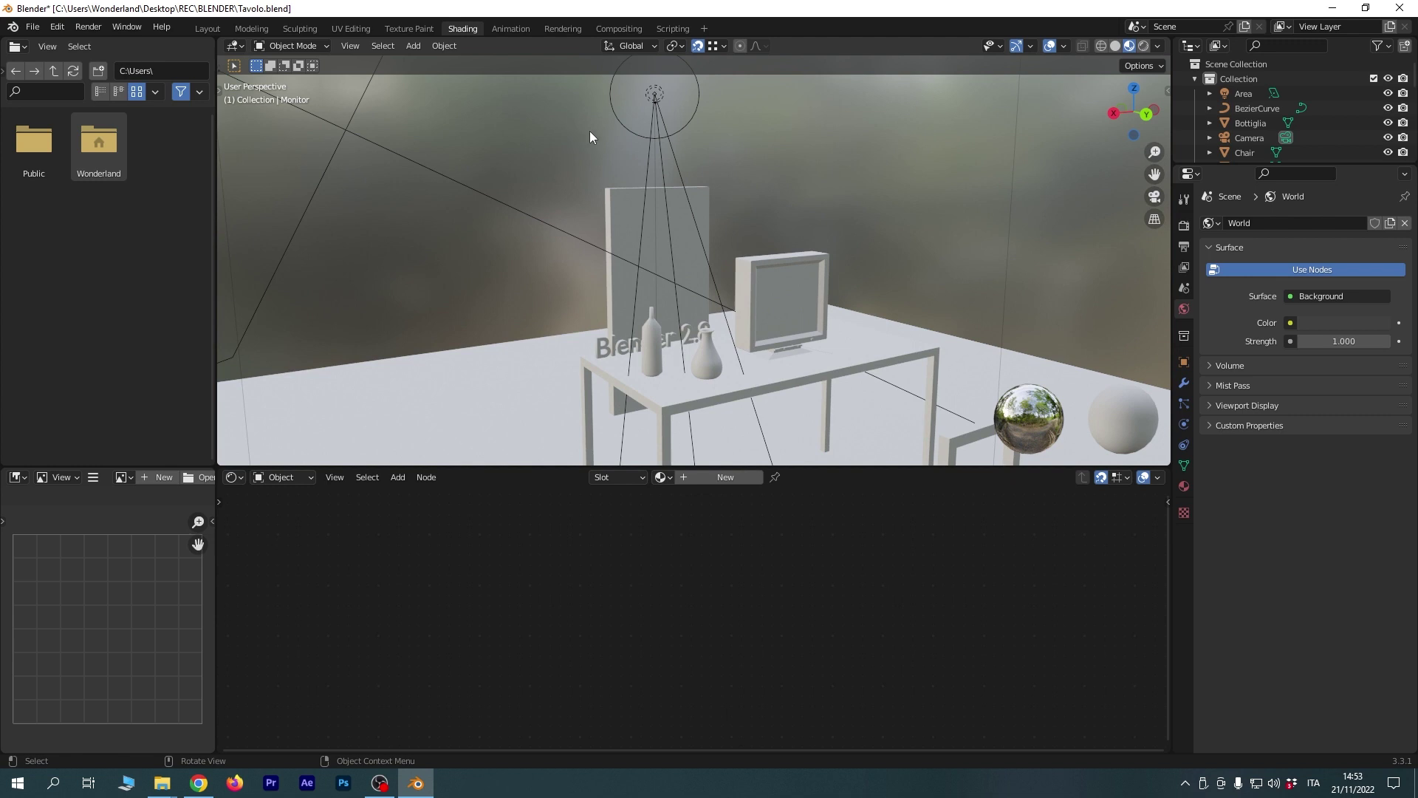
{"action": "left_click", "coordinate": [658, 96]}
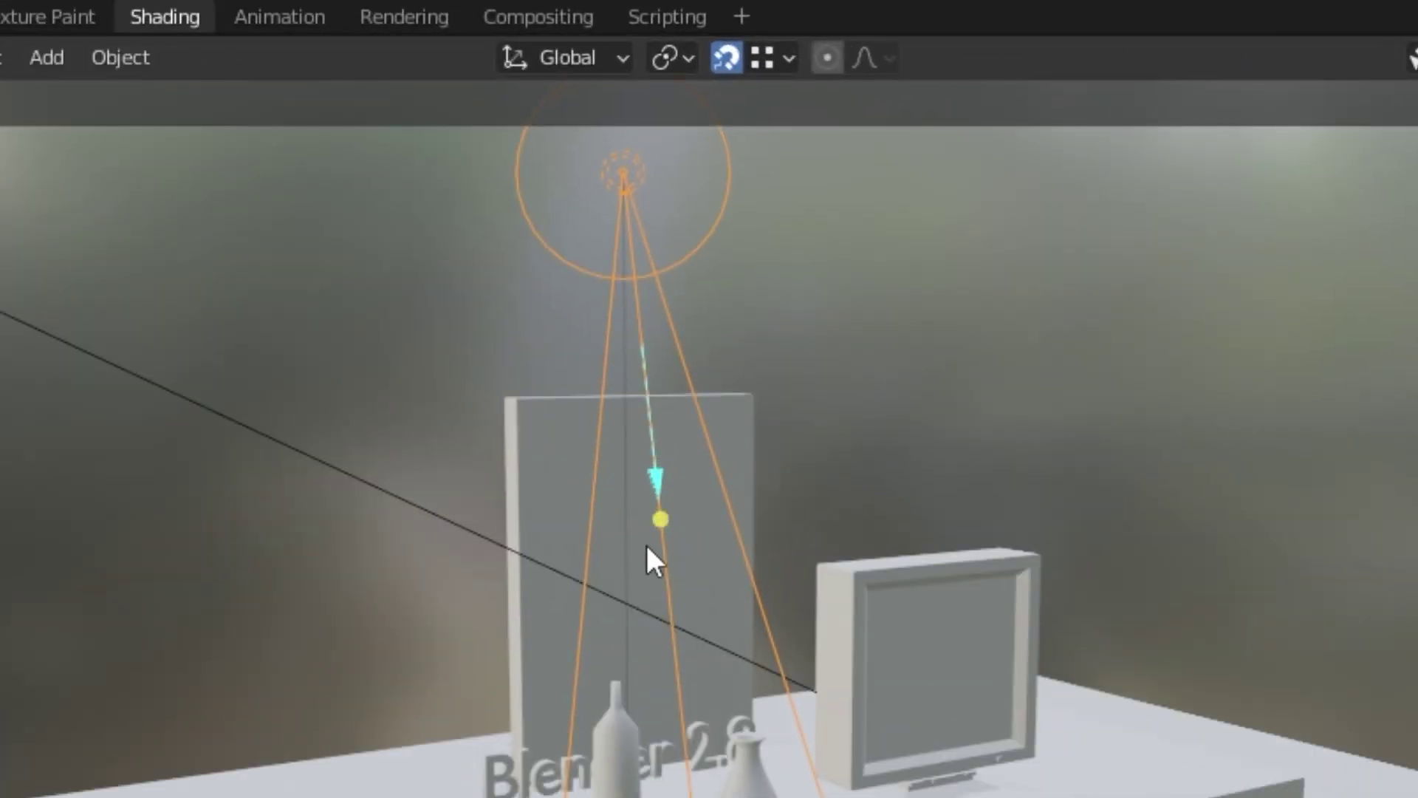
{"action": "mouse_move", "coordinate": [645, 545]}
{"action": "middle_mouse_down"}
{"action": "mouse_move", "coordinate": [689, 597]}
{"action": "mouse_move", "coordinate": [831, 540]}
{"action": "middle_mouse_up"}
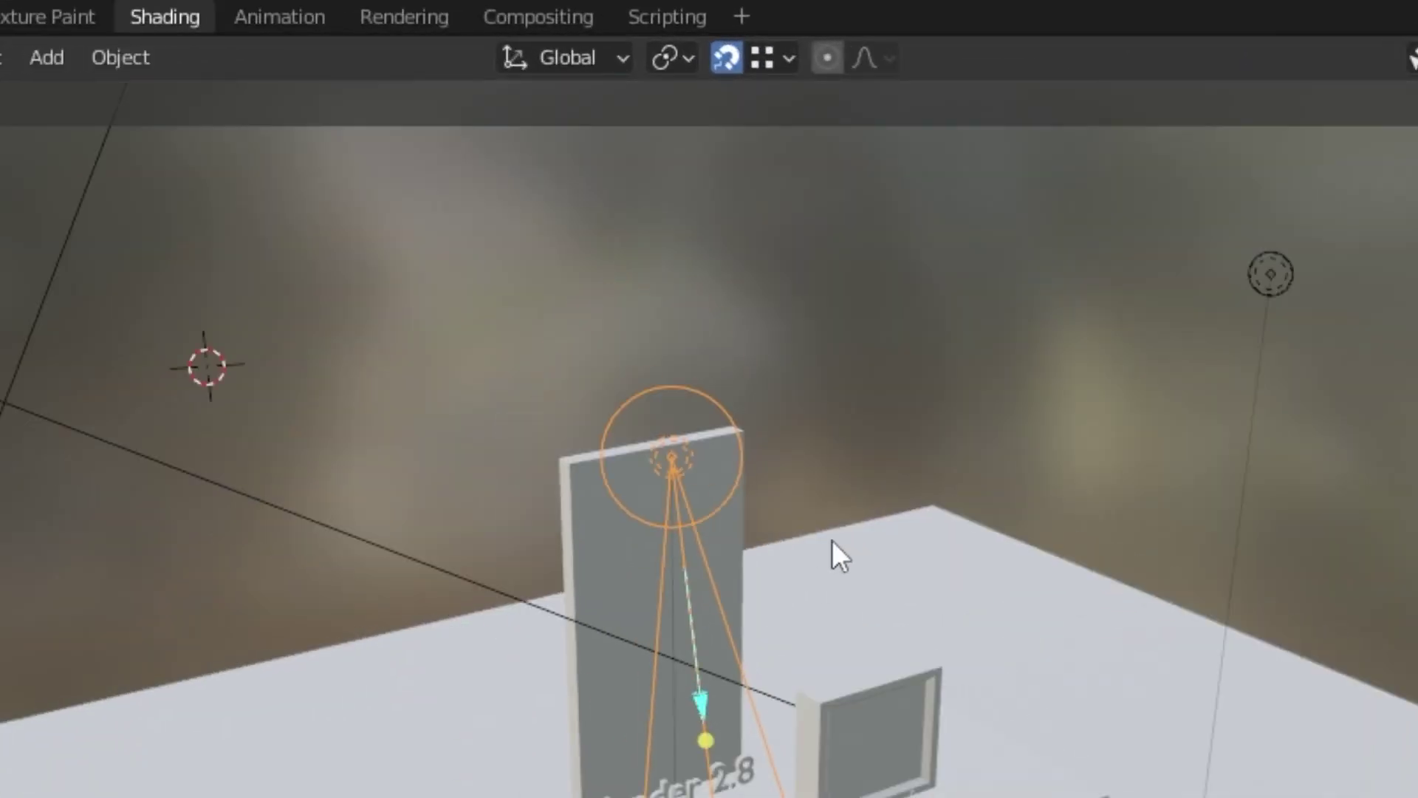
{"action": "mouse_move", "coordinate": [788, 670]}
{"action": "middle_mouse_down"}
{"action": "mouse_move", "coordinate": [1007, 605]}
{"action": "mouse_move", "coordinate": [934, 744]}
{"action": "middle_mouse_up"}
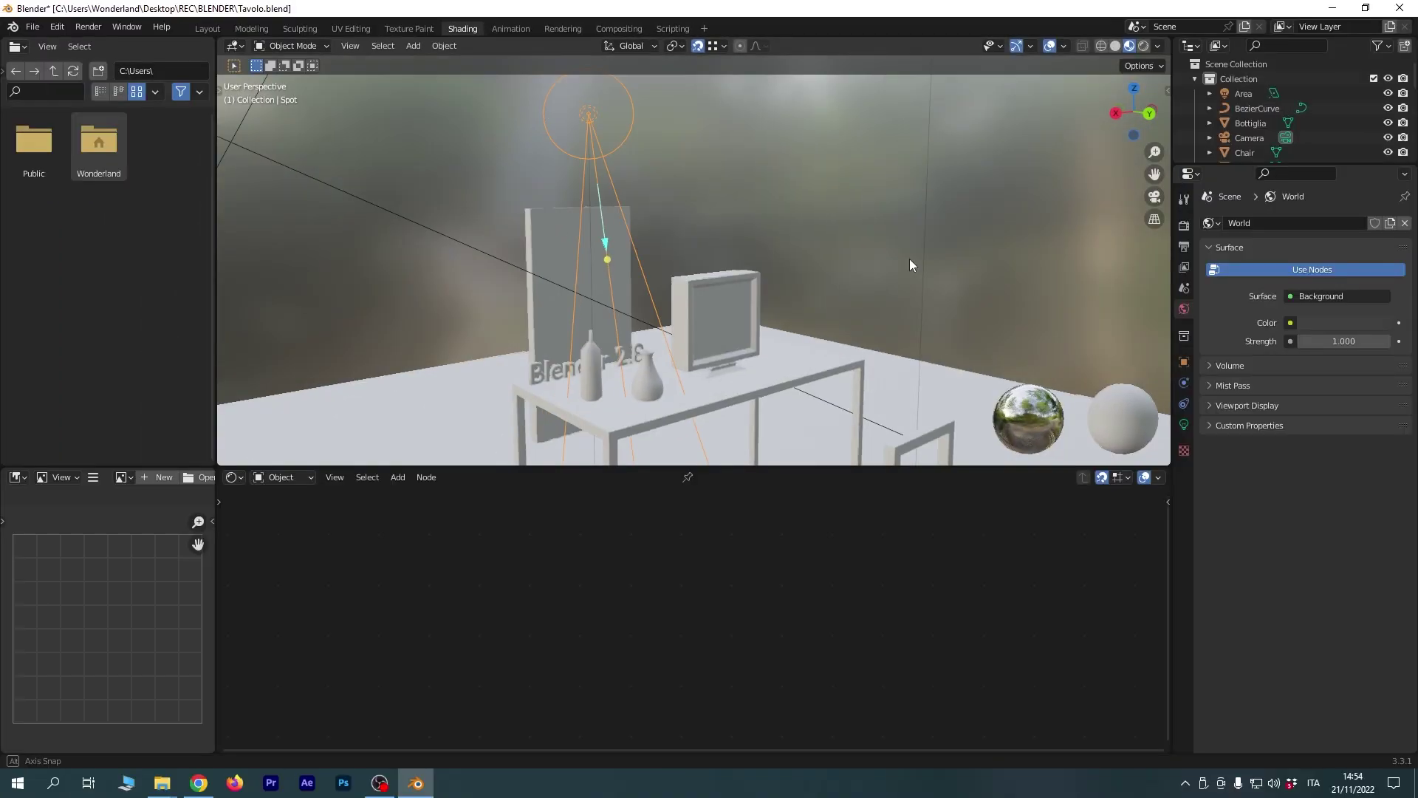
{"action": "mouse_move", "coordinate": [910, 258]}
{"action": "middle_mouse_down"}
{"action": "mouse_move", "coordinate": [1047, 262]}
{"action": "mouse_move", "coordinate": [870, 276]}
{"action": "middle_mouse_up"}
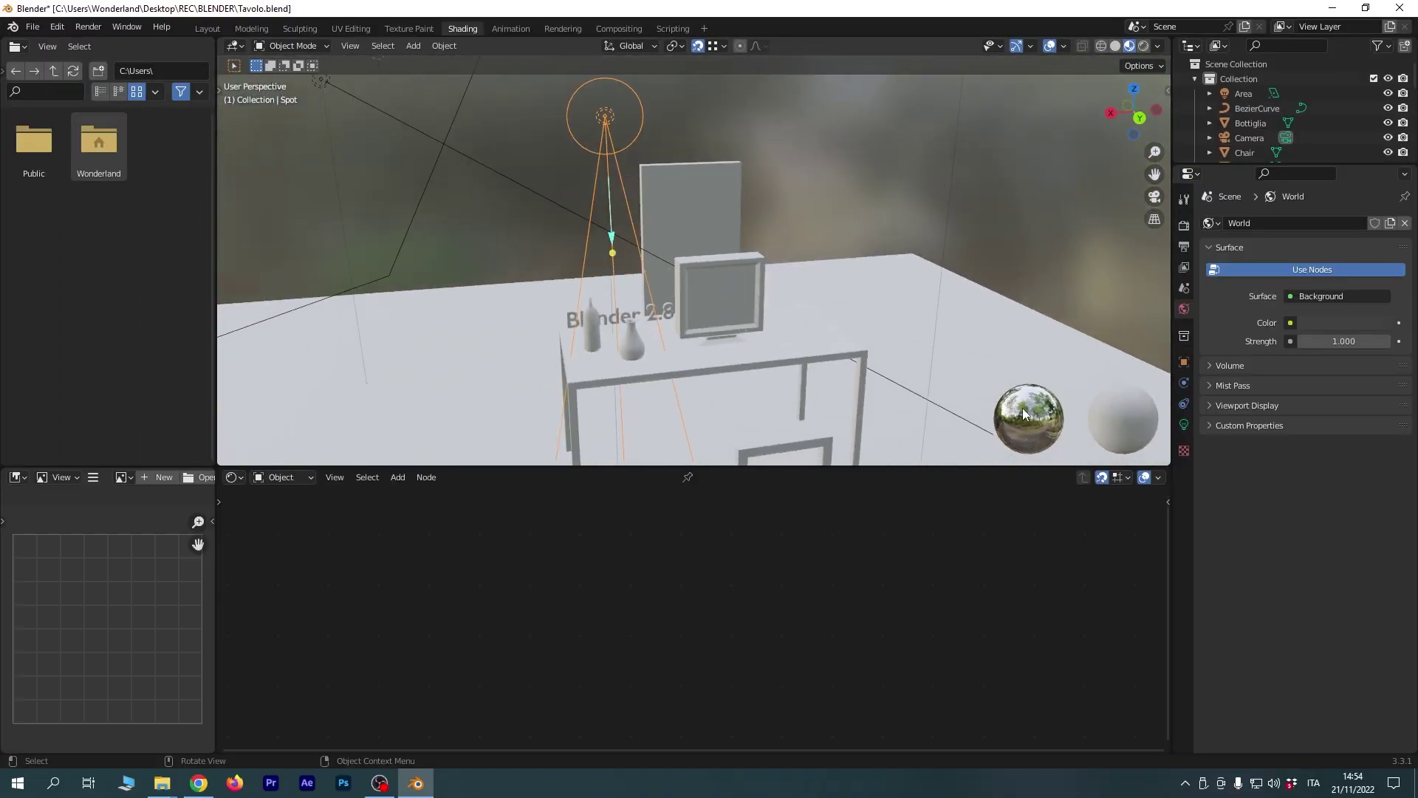
Check an object's context menu without applying anything, move close to the monitor and vases, and deselect the ground plane.
{"action": "right_click", "coordinate": [487, 344]}
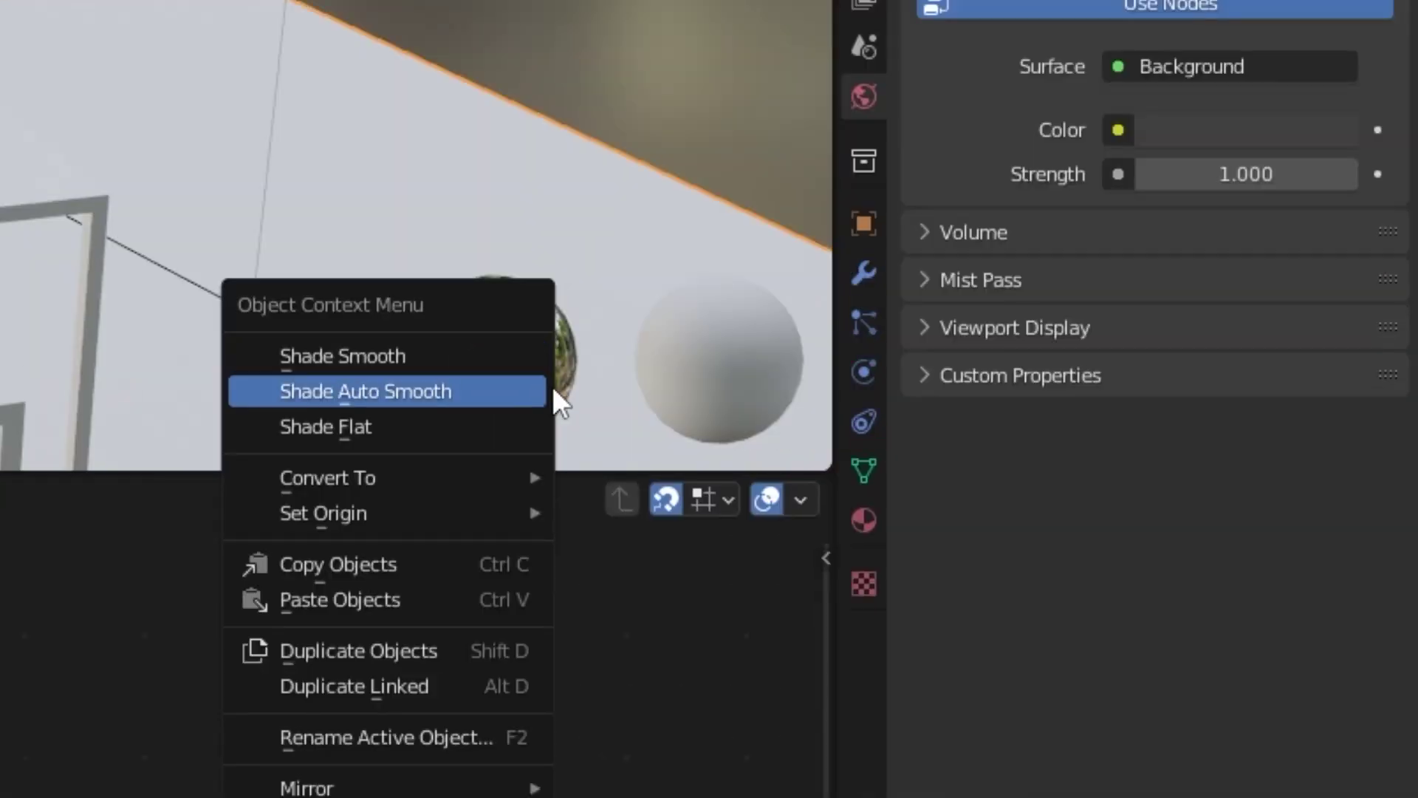
{"action": "left_click", "coordinate": [575, 345]}
{"action": "middle_click_drag", "start_coordinate": [511, 369], "coordinate": [821, 236]}
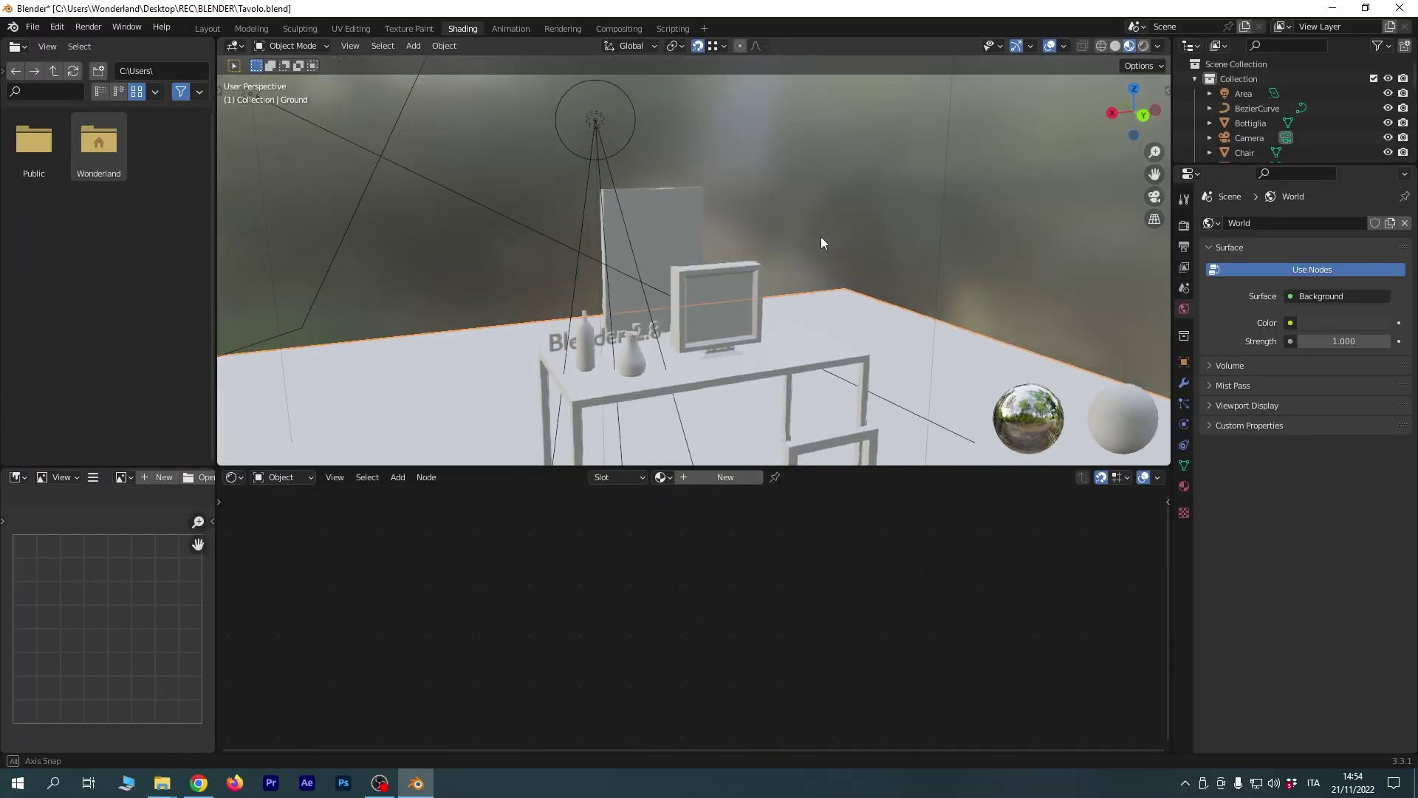
{"action": "scroll", "coordinate": [707, 358], "scroll_direction": "up", "scroll_amount": 5}
{"action": "mouse_move", "coordinate": [707, 357]}
{"action": "middle_mouse_down"}
{"action": "mouse_move", "coordinate": [756, 271]}
{"action": "mouse_move", "coordinate": [707, 281]}
{"action": "middle_mouse_up"}
{"action": "scroll", "coordinate": [701, 290], "scroll_direction": "up", "scroll_amount": 2}
{"action": "scroll", "coordinate": [707, 281], "scroll_direction": "down", "scroll_amount": 2}
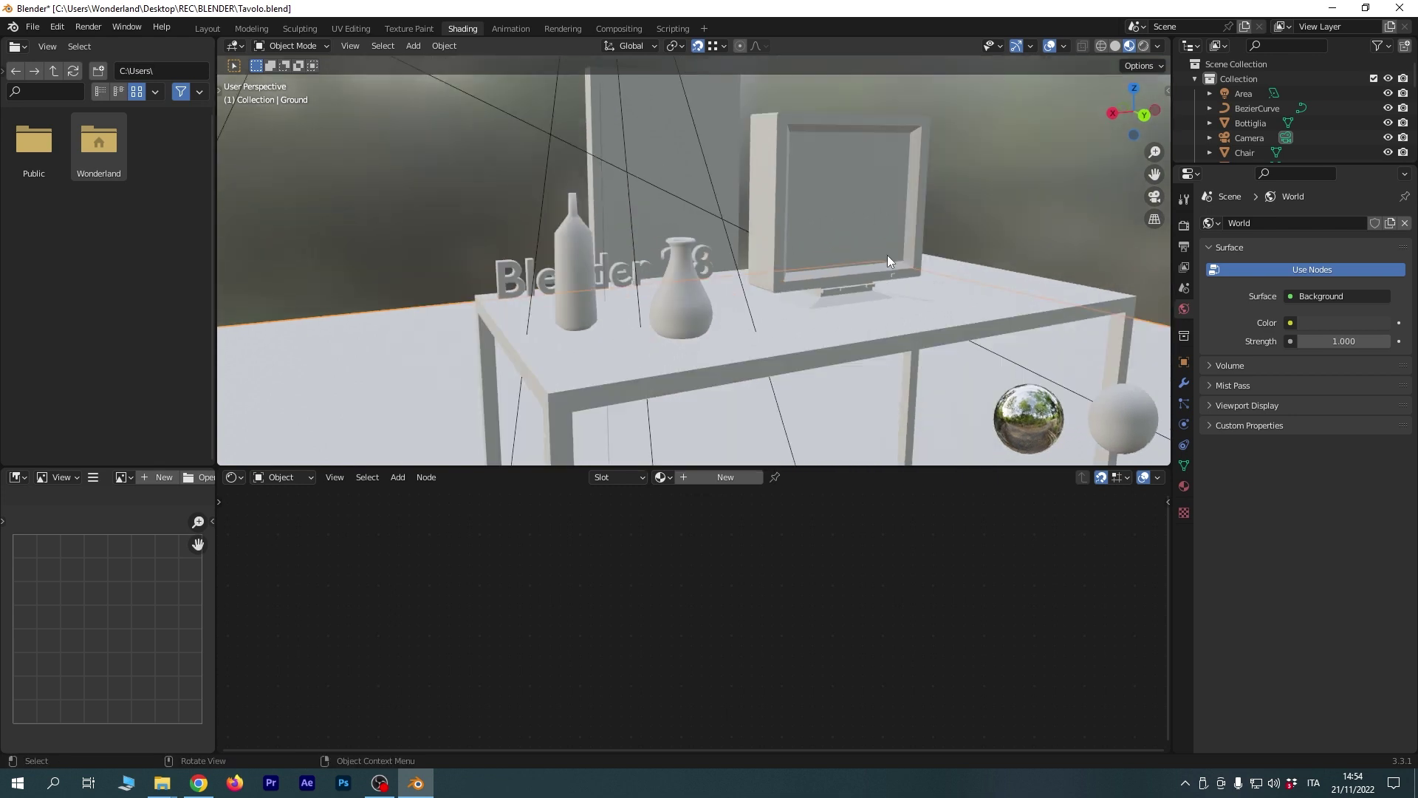
{"action": "middle_click_drag", "start_coordinate": [888, 255], "coordinate": [536, 243]}
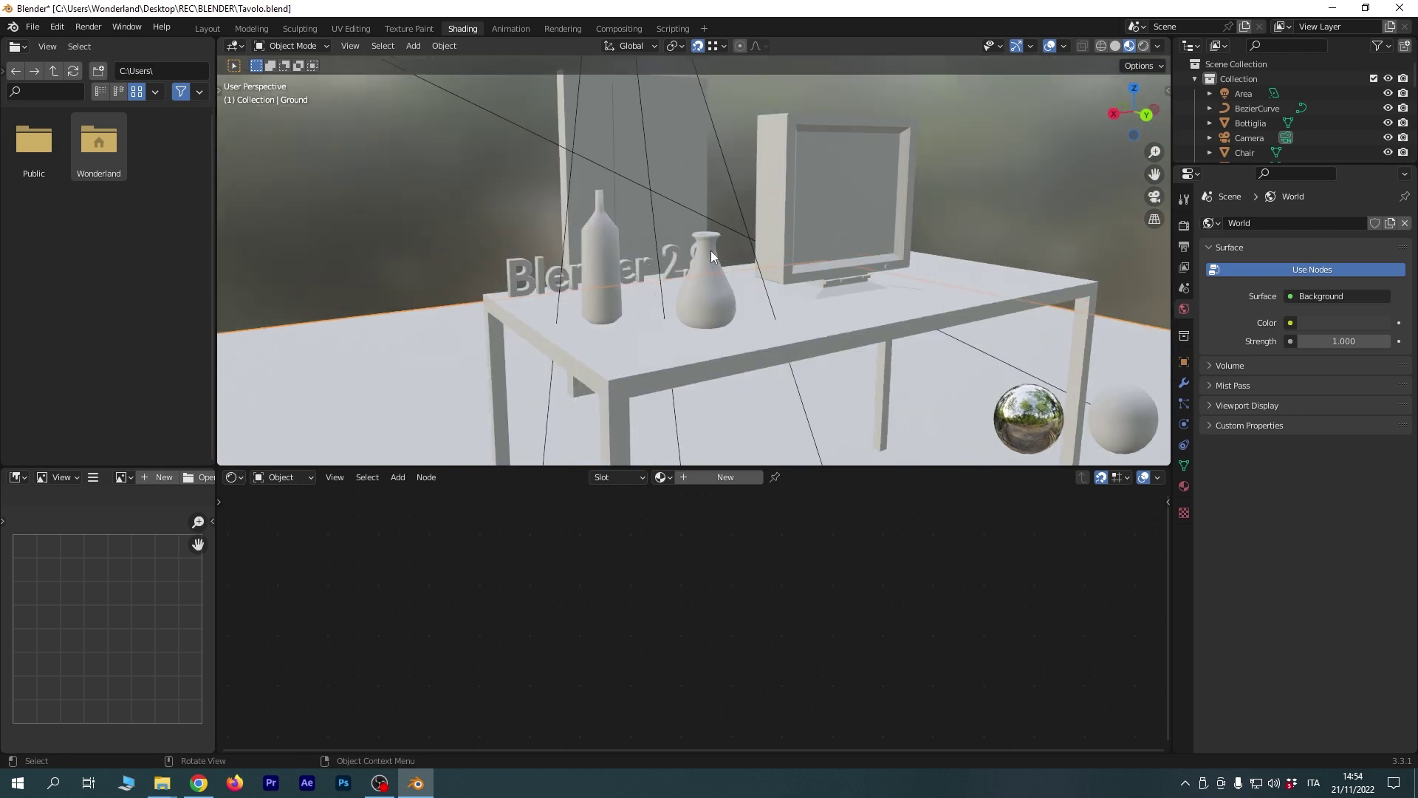
{"action": "left_click", "coordinate": [494, 214]}
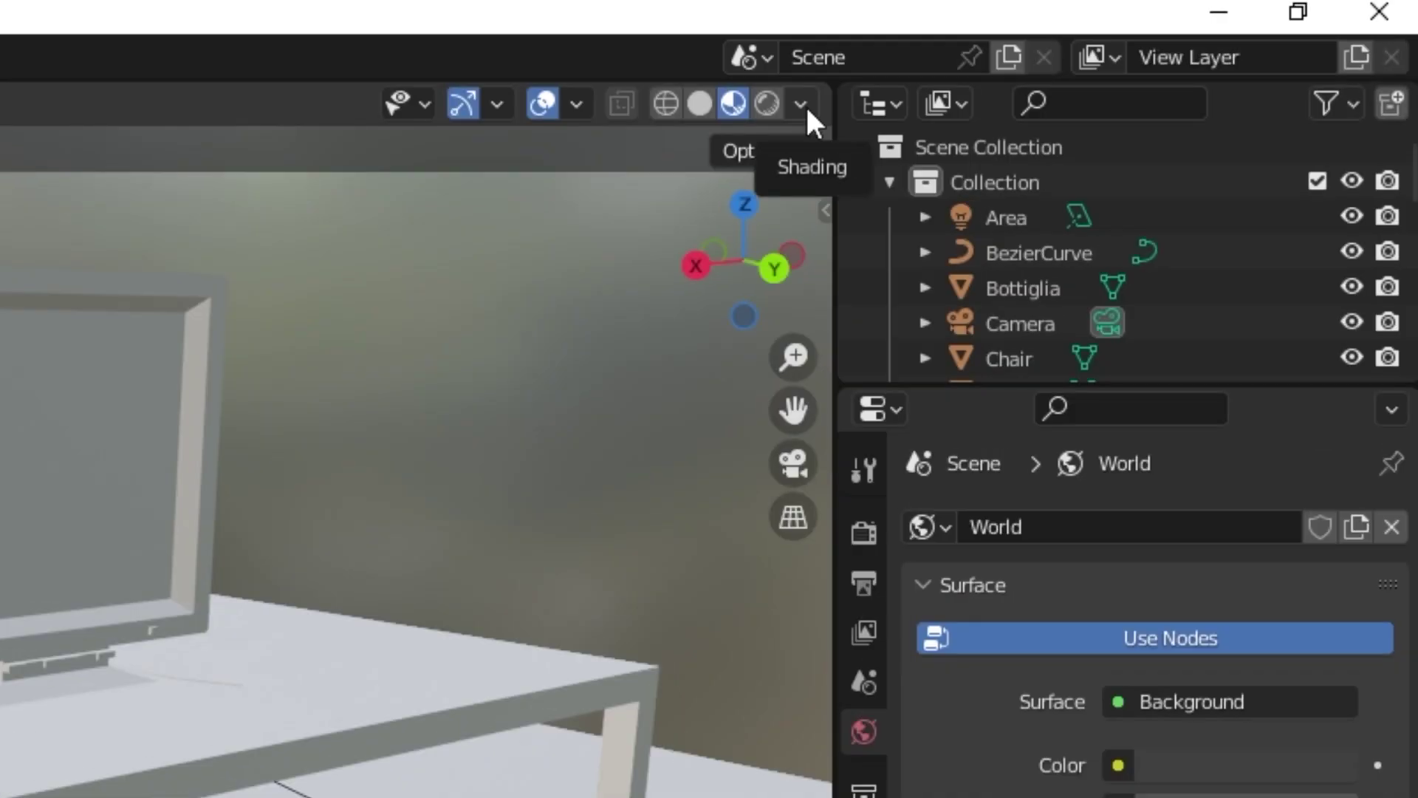
Try the sunny-field, forest and other preview HDRIs, settling on the road HDRI.
{"action": "left_click", "coordinate": [801, 104]}
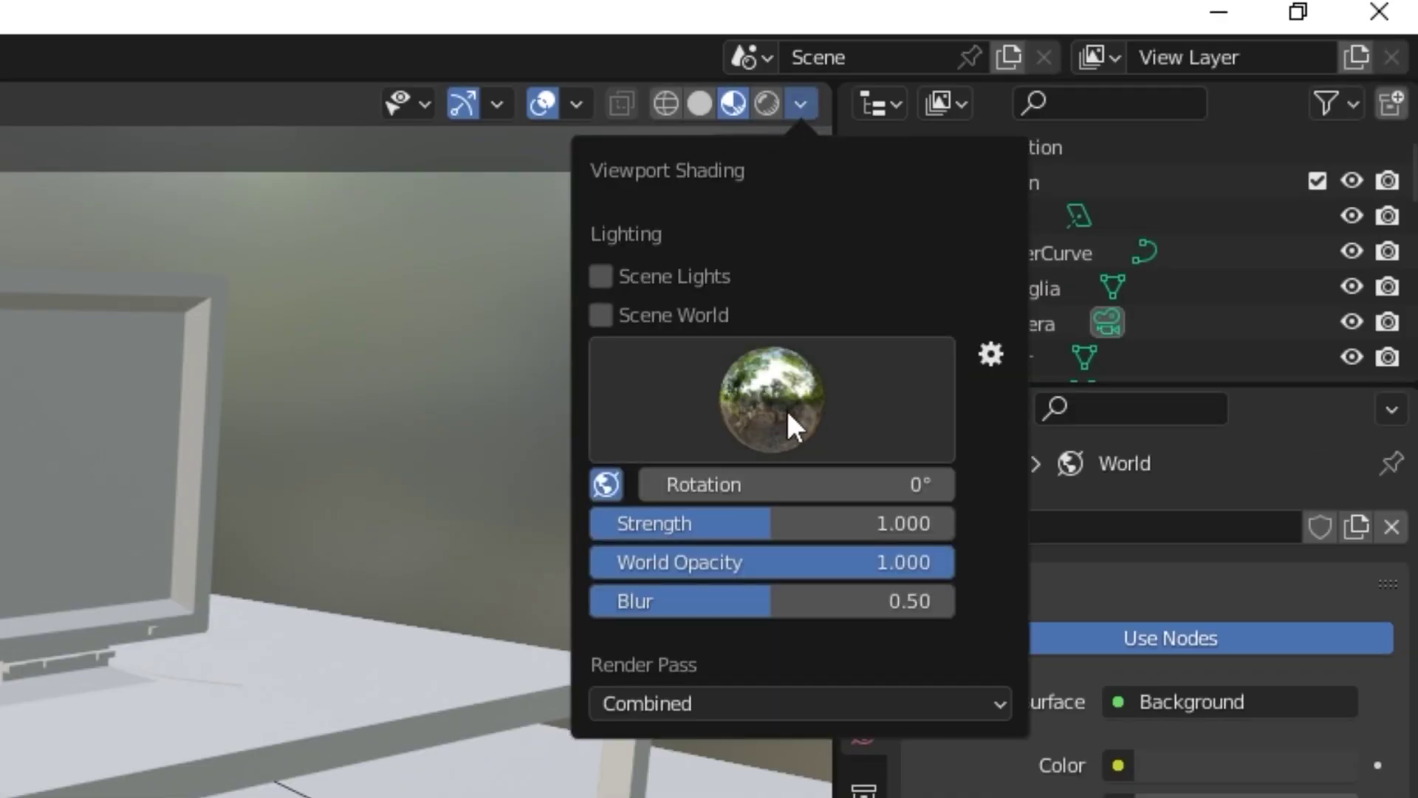
{"action": "left_click", "coordinate": [768, 402]}
{"action": "left_click", "coordinate": [794, 392]}
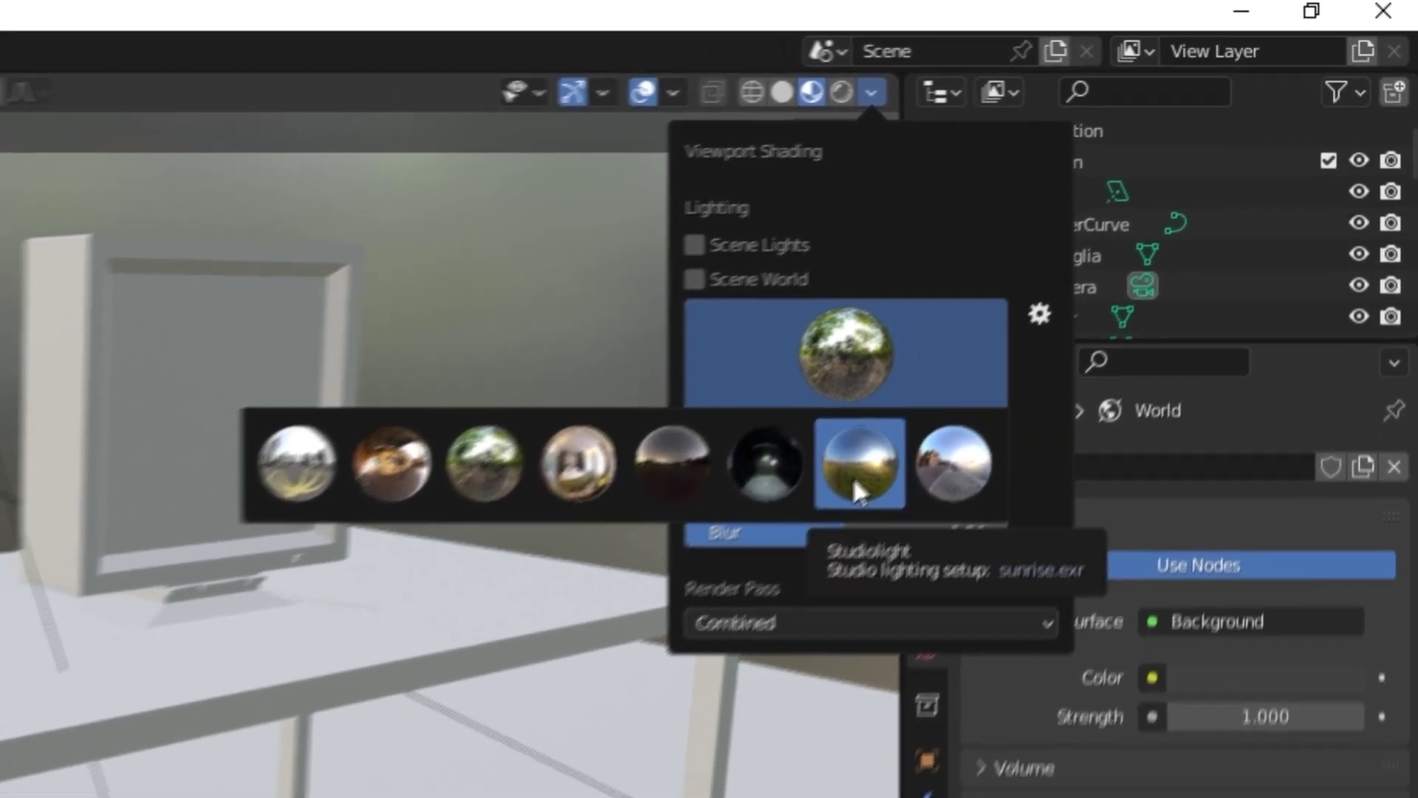
{"action": "left_click", "coordinate": [812, 543]}
{"action": "left_click", "coordinate": [1028, 395]}
{"action": "left_click", "coordinate": [1141, 172]}
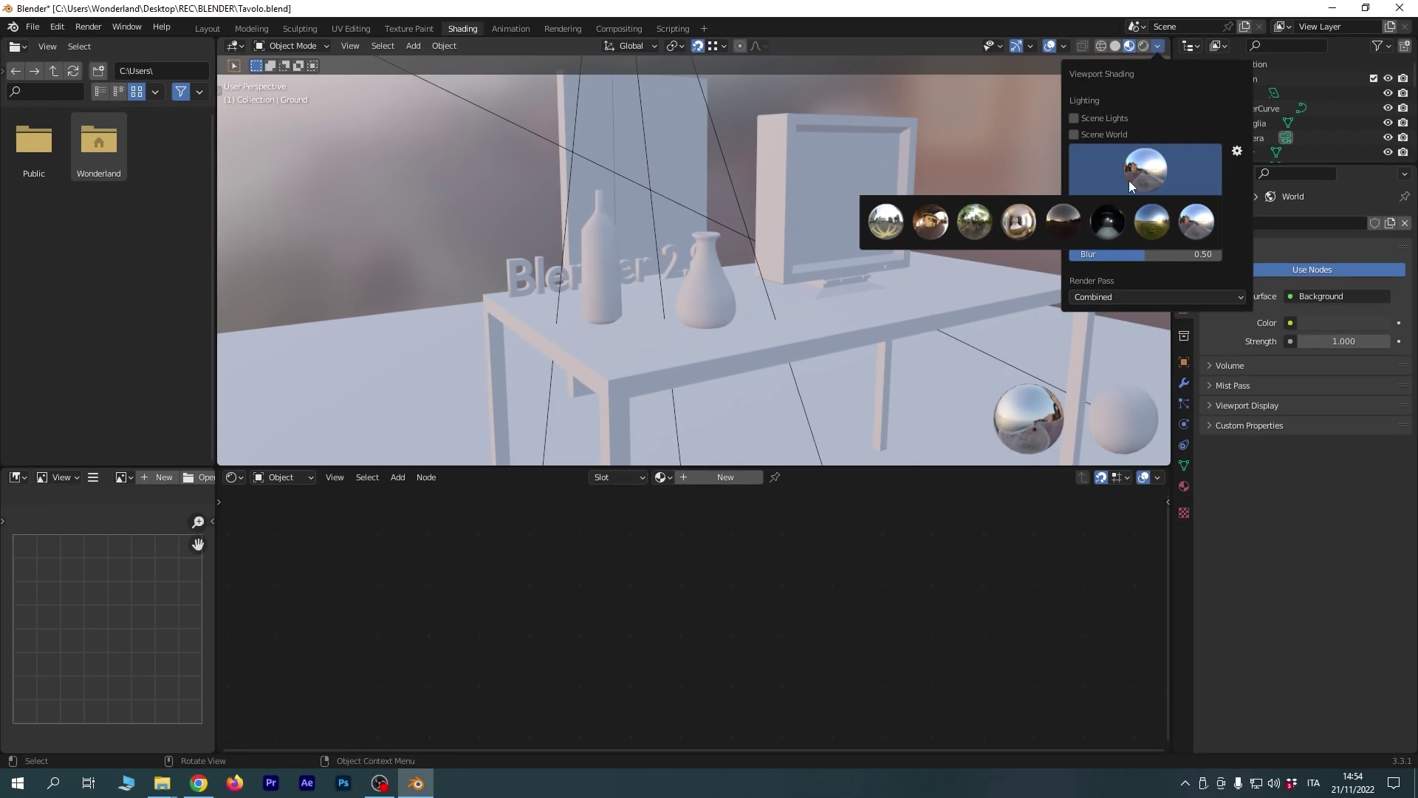
{"action": "left_click", "coordinate": [885, 232]}
{"action": "left_click", "coordinate": [1144, 169]}
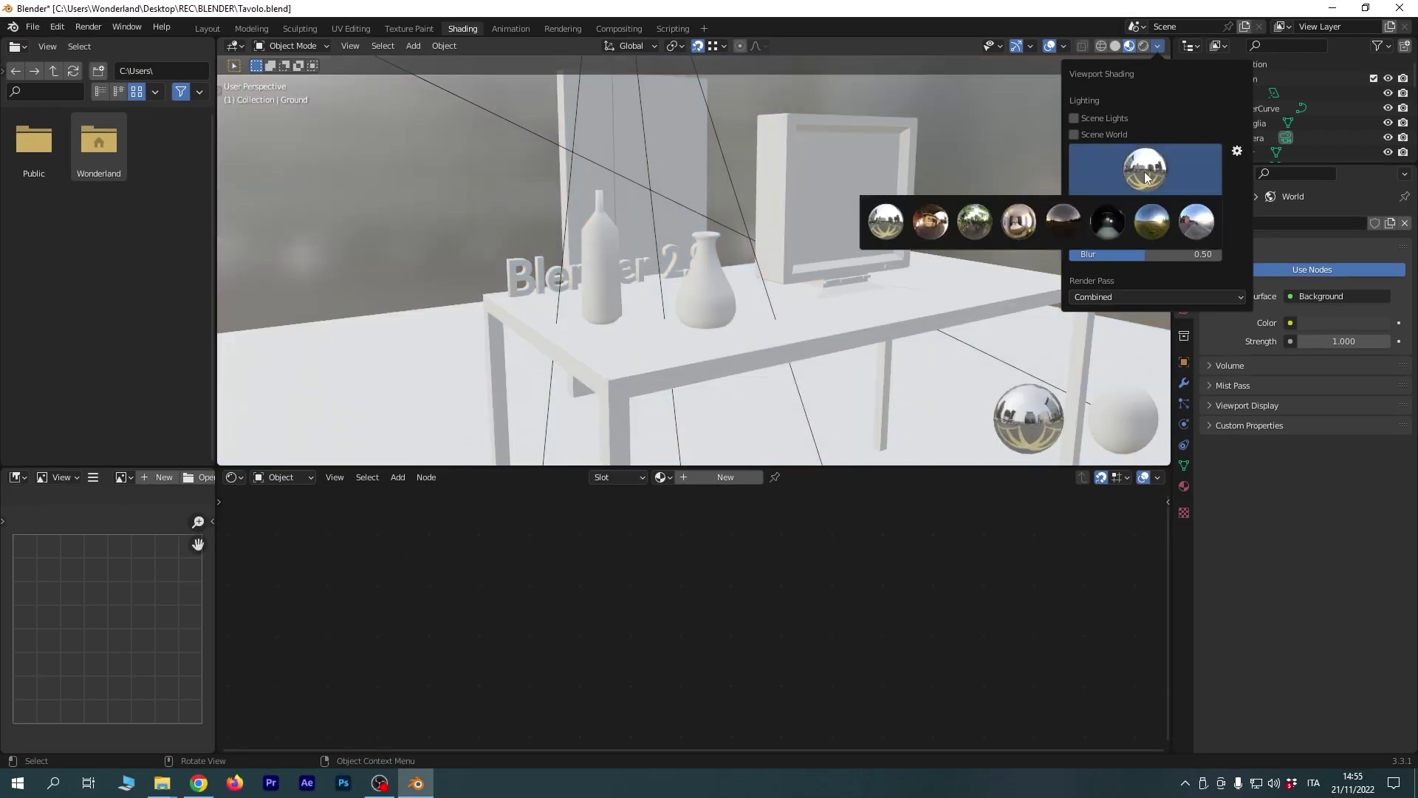
{"action": "left_click", "coordinate": [975, 222]}
{"action": "left_click", "coordinate": [1155, 174]}
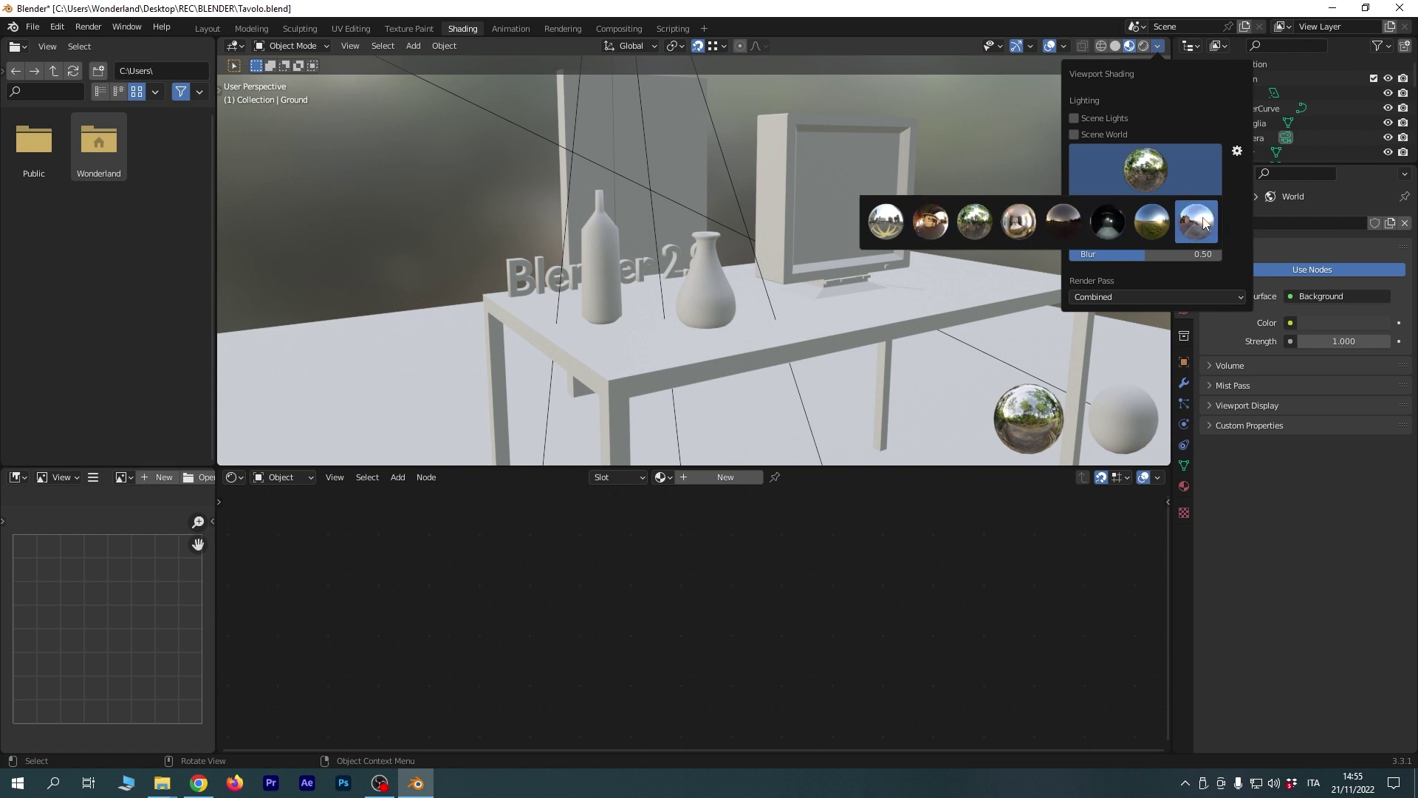
{"action": "left_click", "coordinate": [1196, 222]}
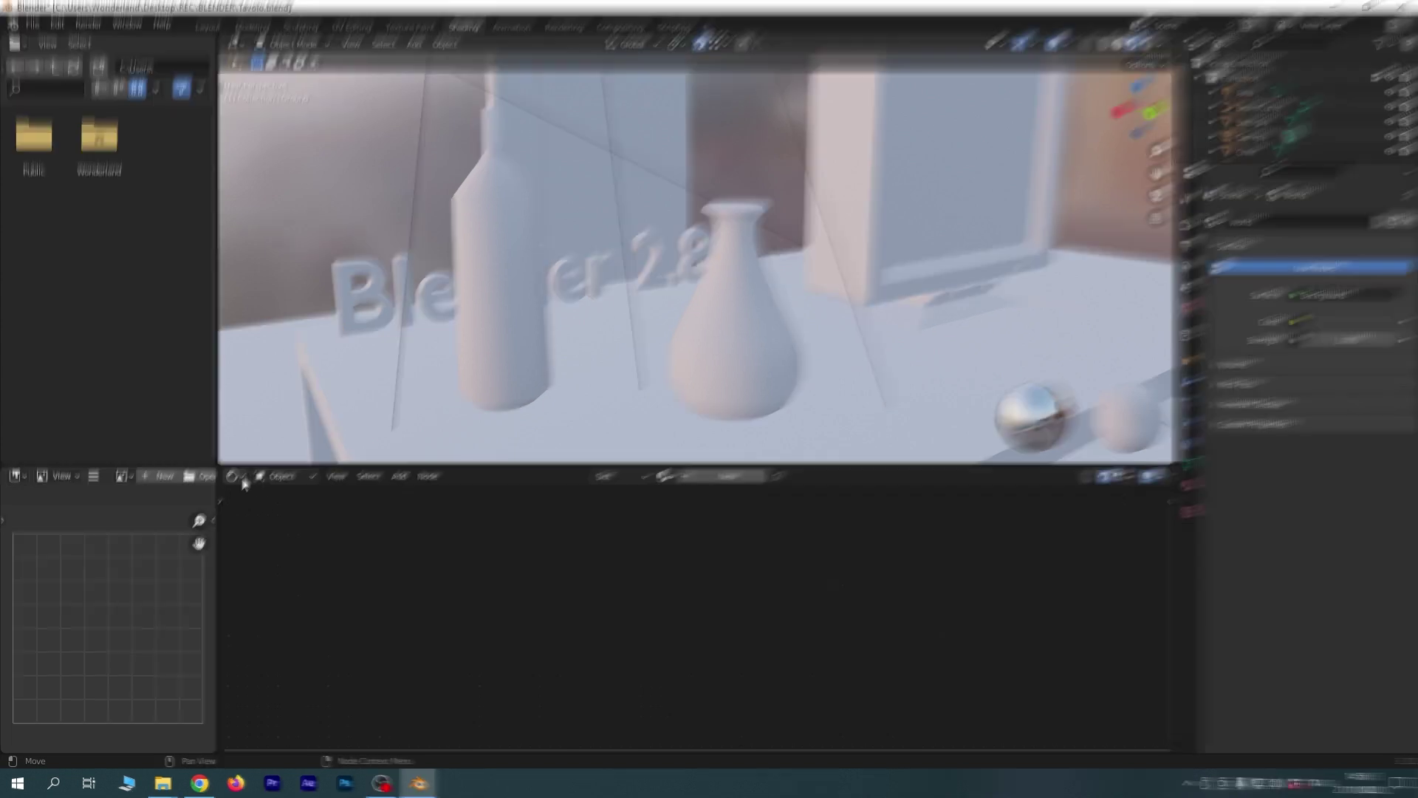
Make the lower area a Shader Editor and inspect the monitor, tabletop and Blender 2.8 text materials.
{"action": "left_click", "coordinate": [235, 478]}
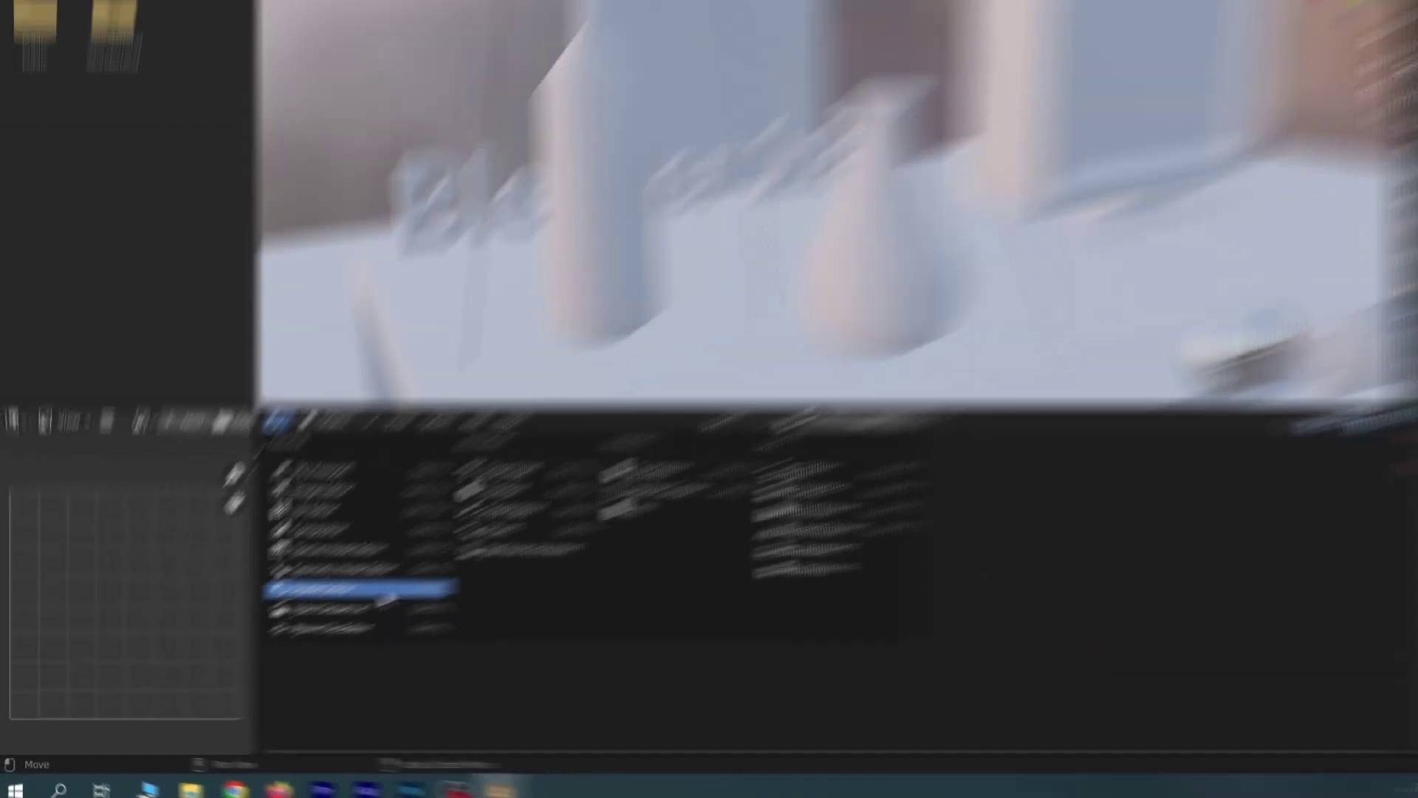
{"action": "left_click", "coordinate": [725, 441]}
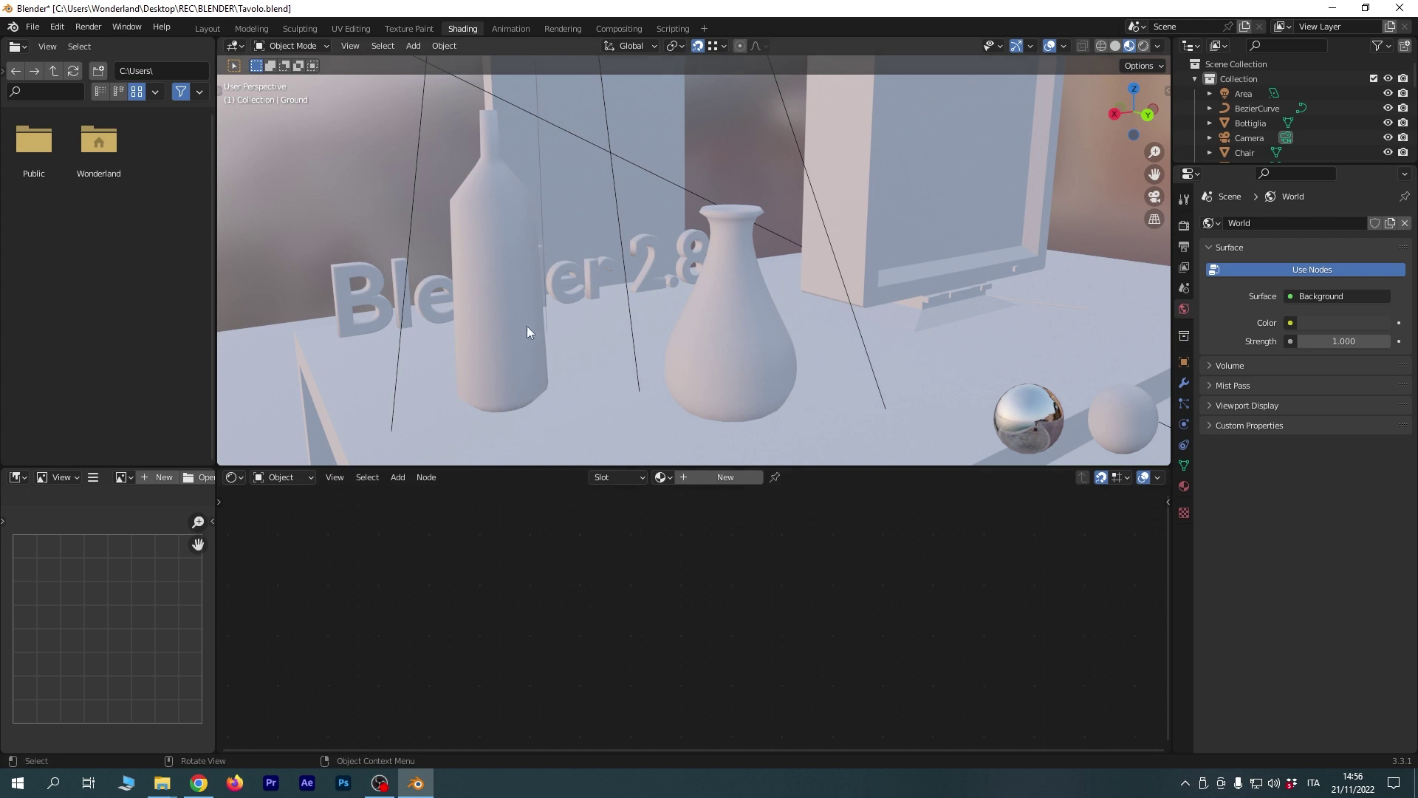
{"action": "left_click", "coordinate": [873, 223]}
{"action": "left_click", "coordinate": [390, 434]}
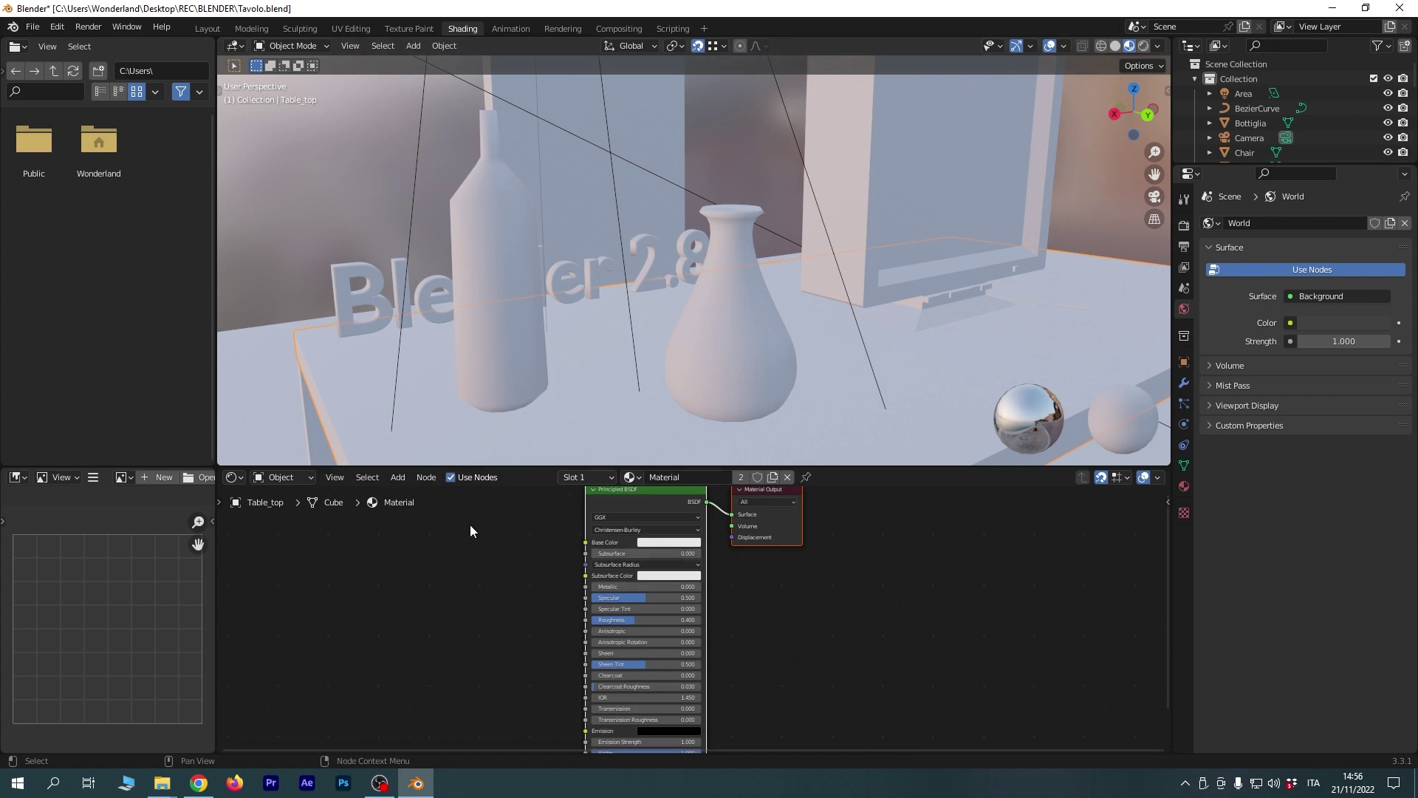
{"action": "left_click", "coordinate": [405, 270]}
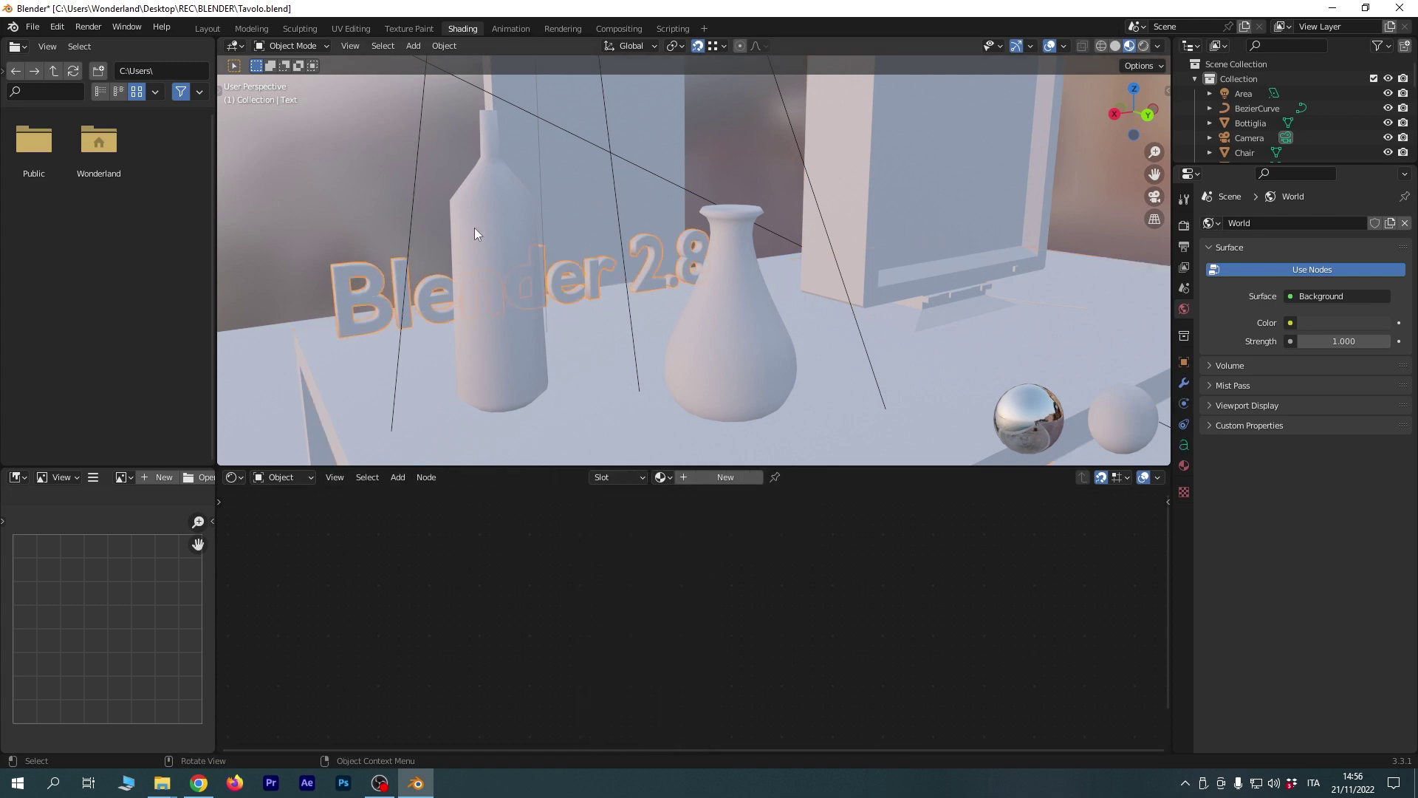
{"action": "left_click", "coordinate": [870, 149]}
Select the vase and orbit to look down over the table.
{"action": "left_click", "coordinate": [722, 306]}
{"action": "middle_click_drag", "start_coordinate": [728, 330], "coordinate": [716, 437]}
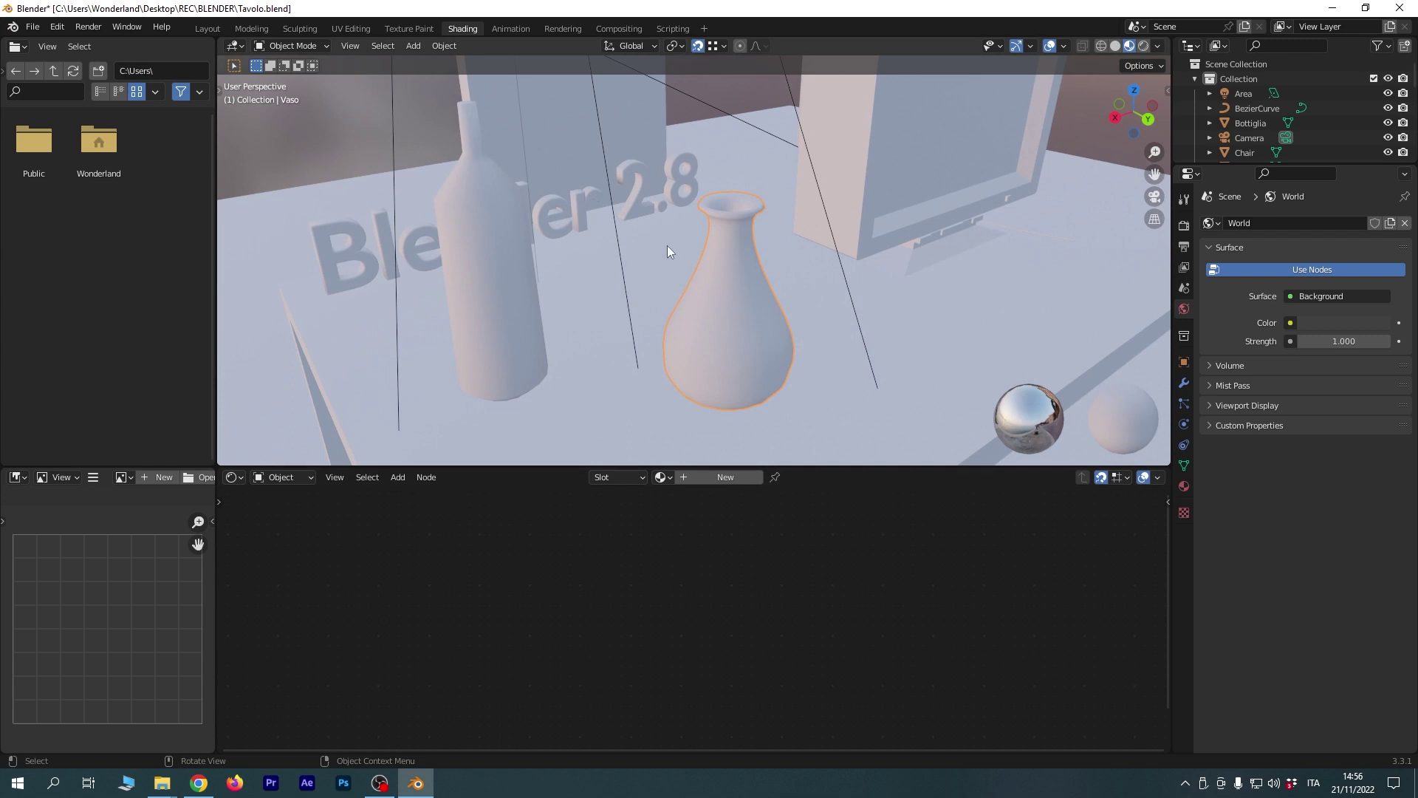
{"action": "middle_click_drag", "start_coordinate": [796, 339], "coordinate": [788, 353]}
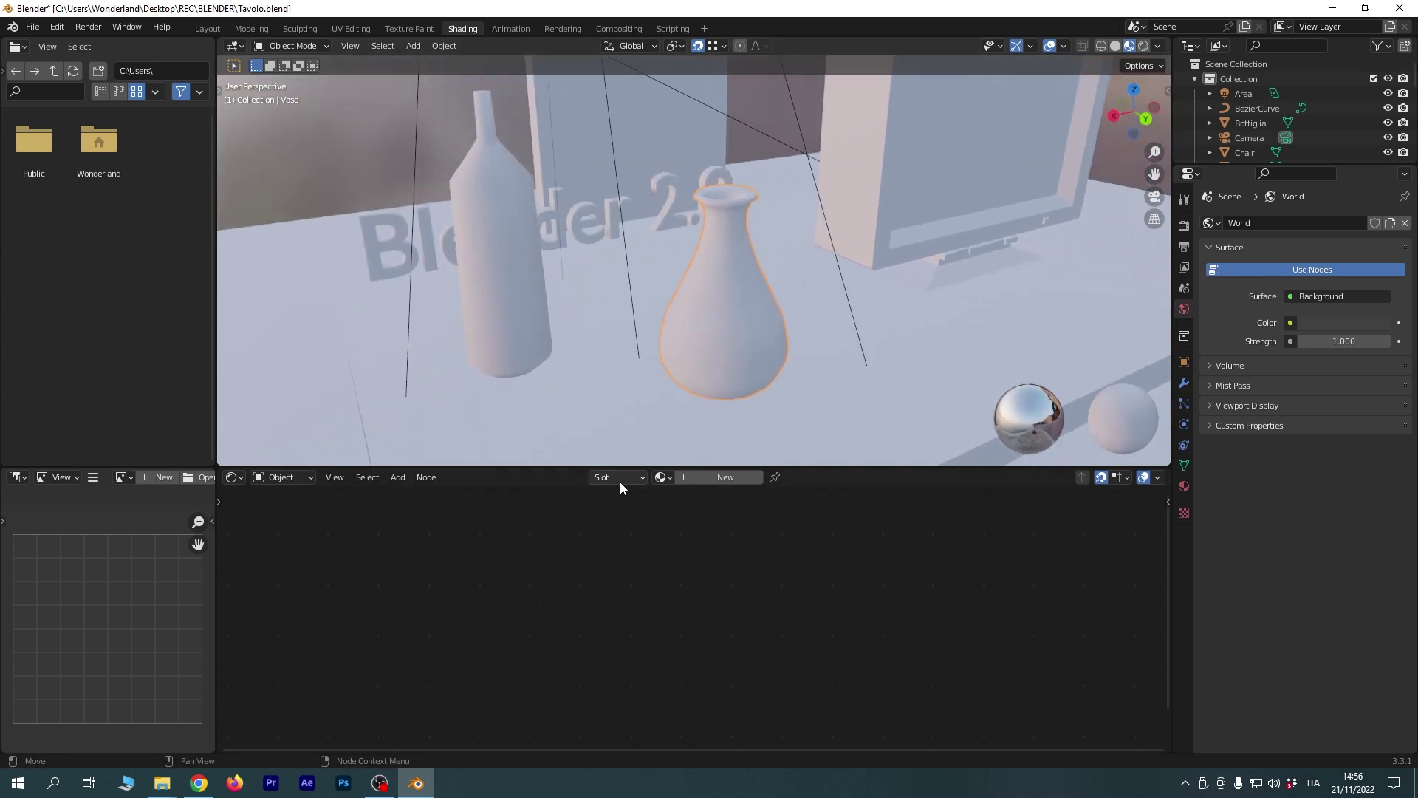
Create Material.001 for the vase, make the Shader Editor taller and frame its Principled BSDF node.
{"action": "left_click", "coordinate": [720, 478]}
{"action": "left_click_drag", "start_coordinate": [626, 468], "coordinate": [643, 398]}
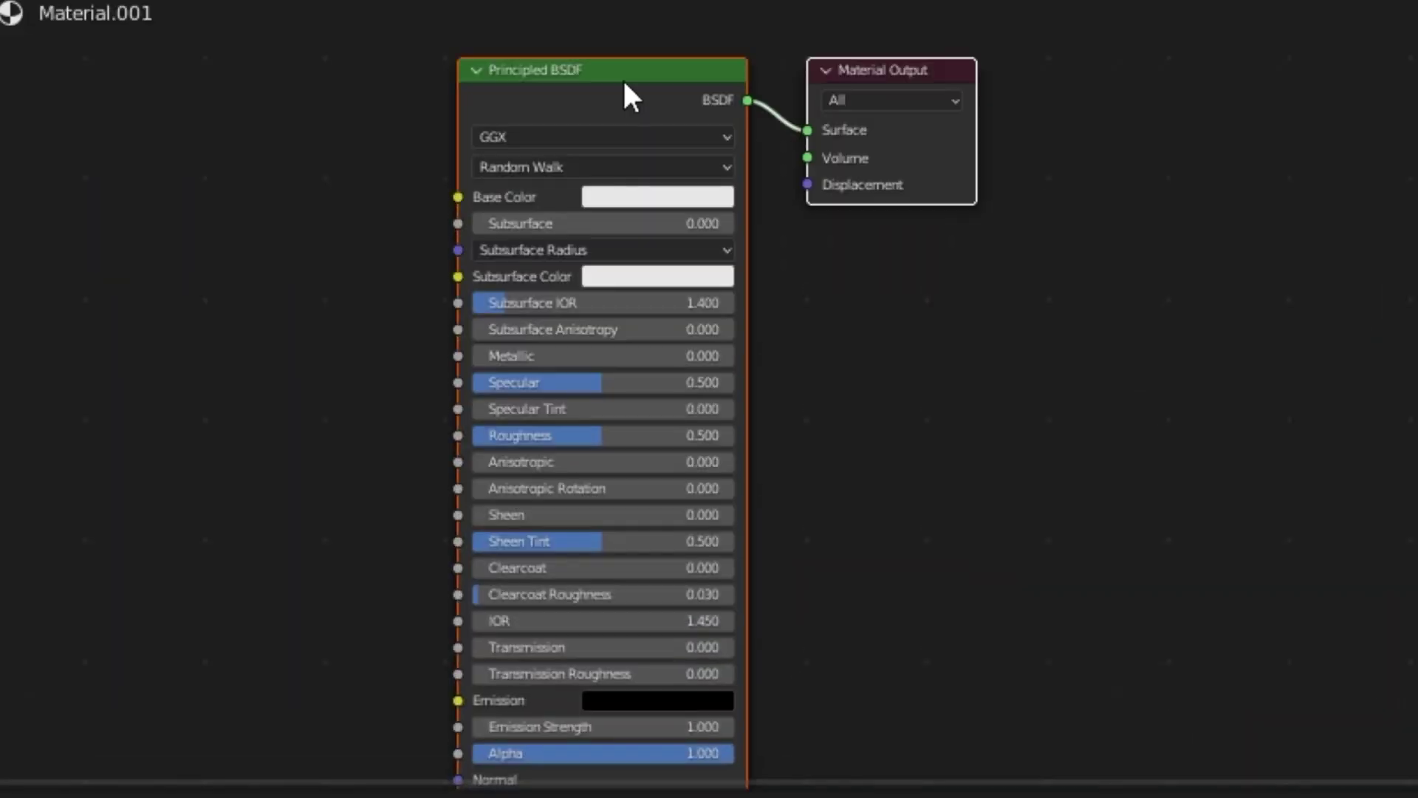
{"action": "left_click_drag", "start_coordinate": [633, 30], "coordinate": [610, 56]}
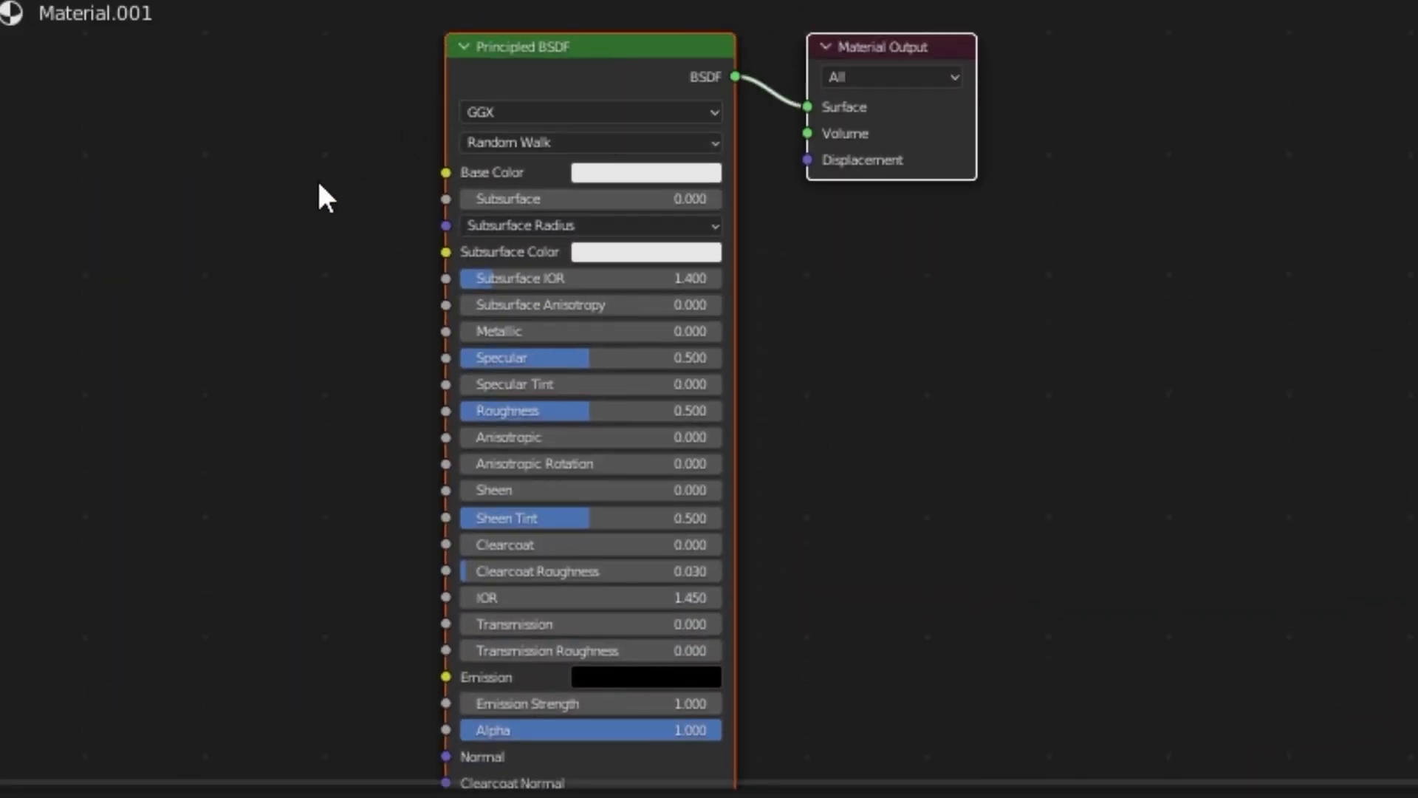
{"action": "scroll", "coordinate": [317, 179], "scroll_direction": "up", "scroll_amount": 2}
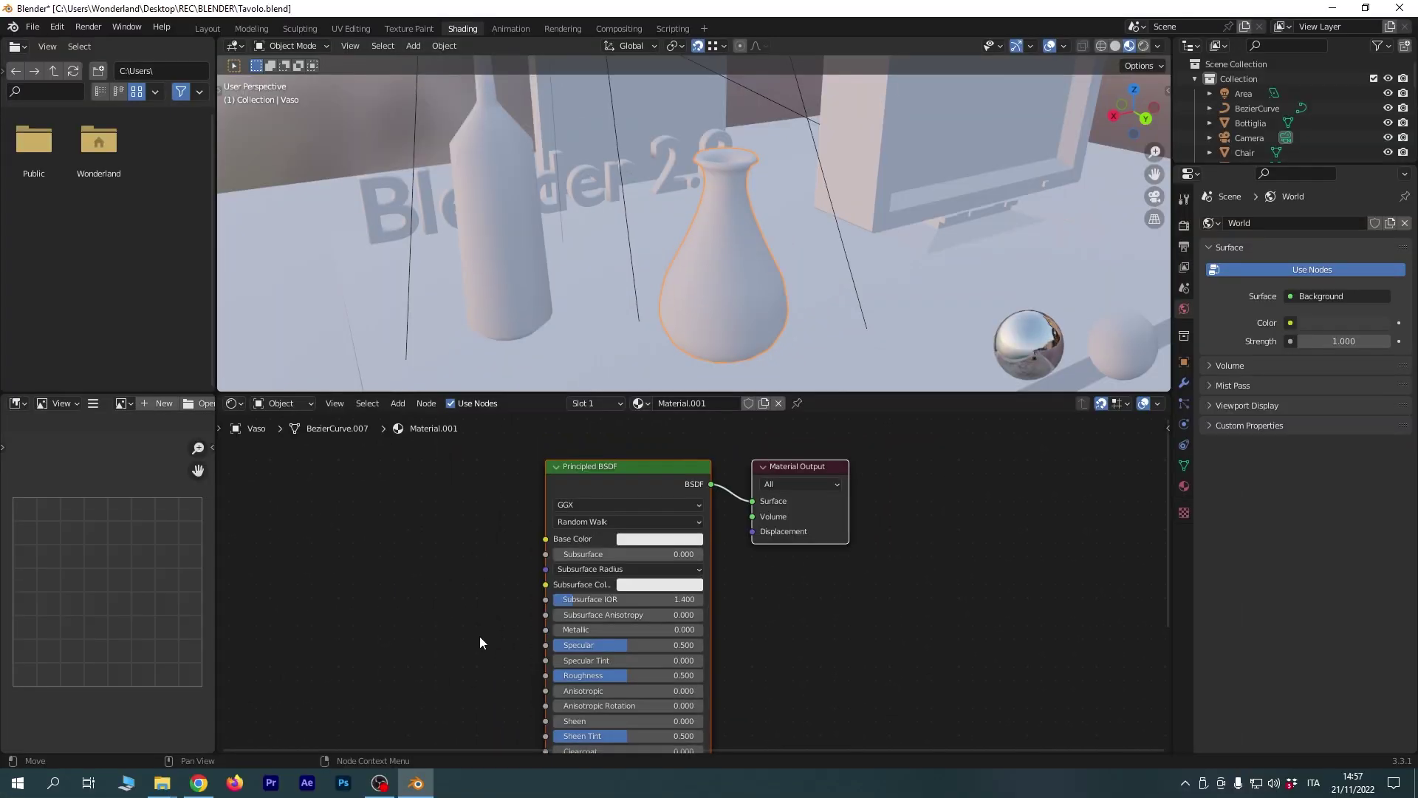
{"action": "middle_click_drag", "start_coordinate": [480, 643], "coordinate": [503, 601]}
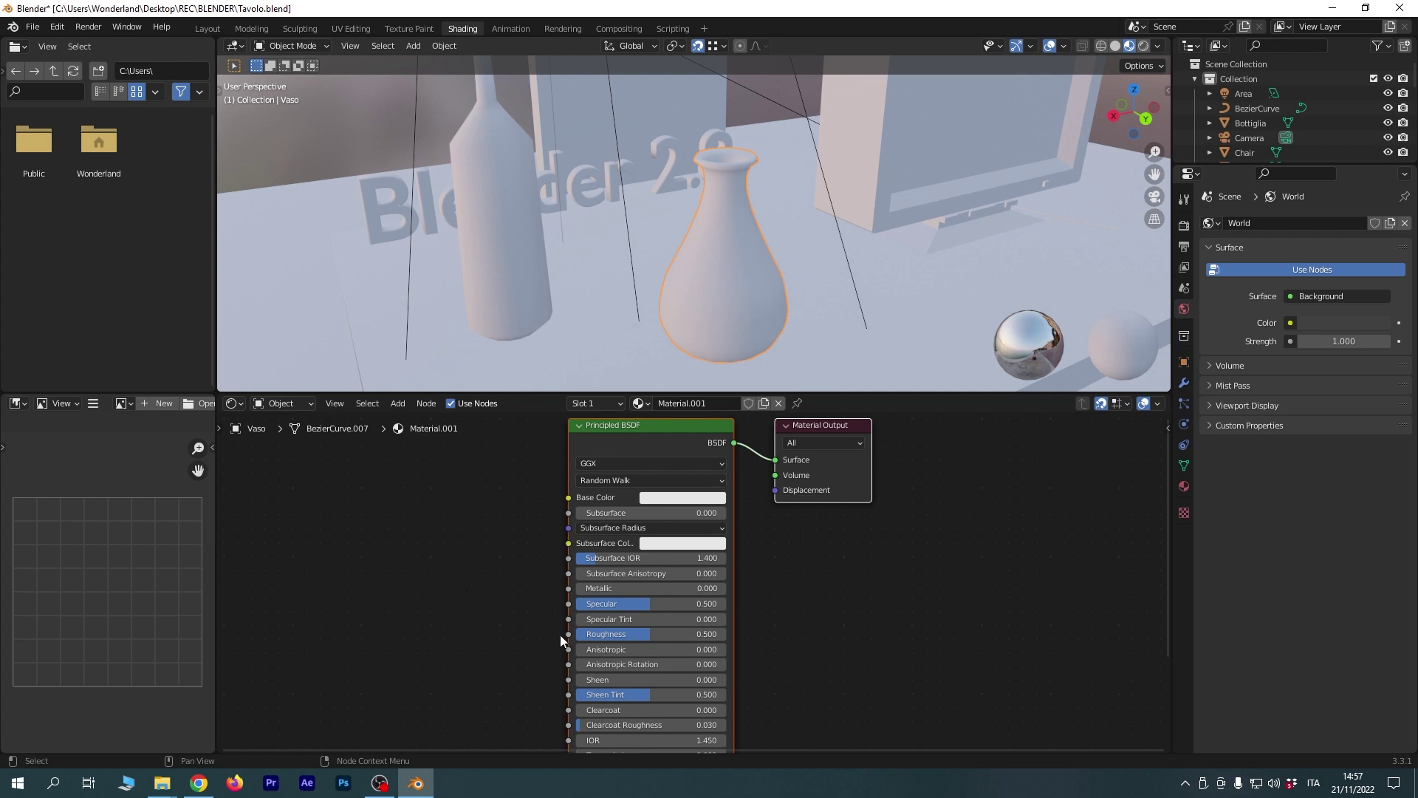
{"action": "mouse_move", "coordinate": [469, 564]}
{"action": "middle_mouse_down"}
{"action": "mouse_move", "coordinate": [513, 754]}
{"action": "mouse_move", "coordinate": [516, 565]}
{"action": "middle_mouse_up"}
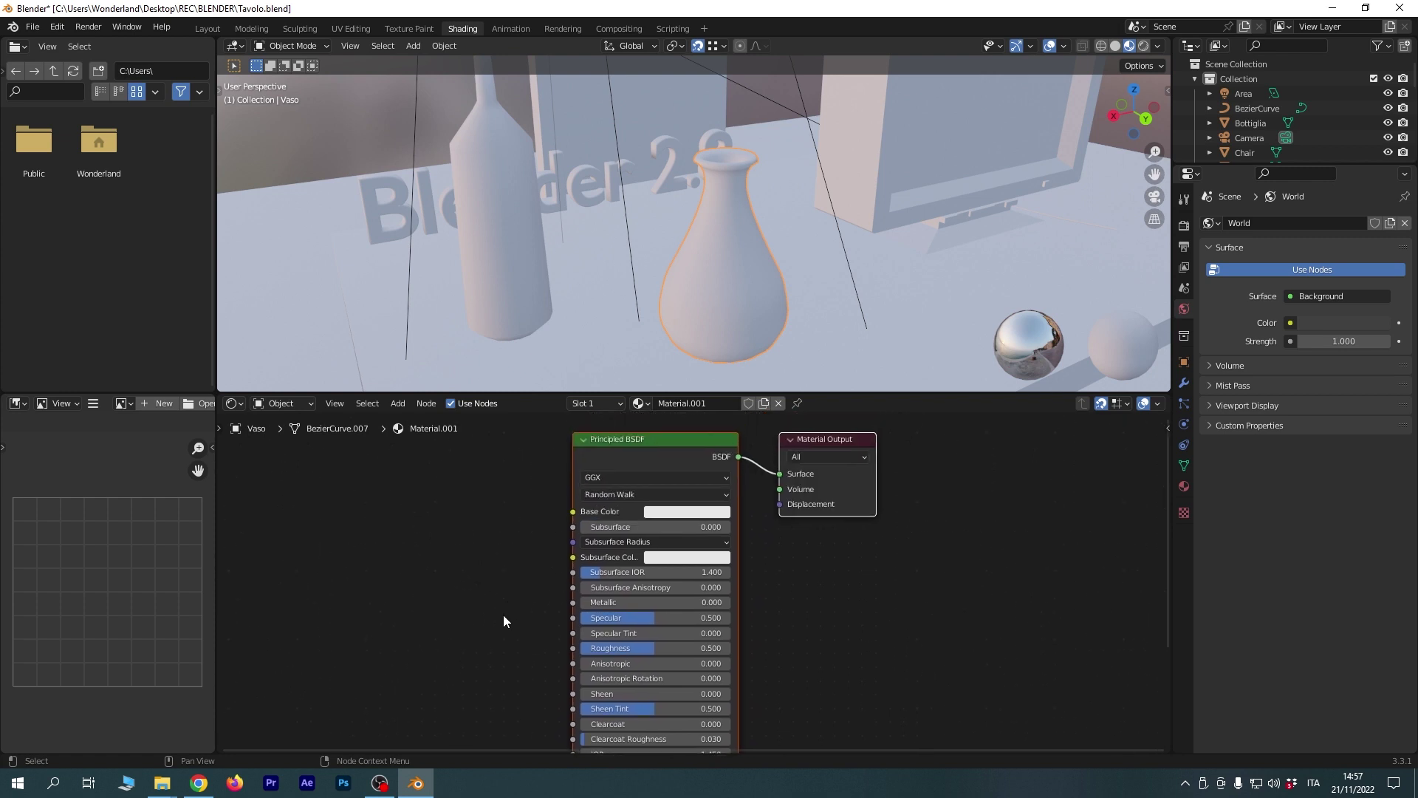
{"action": "scroll", "coordinate": [496, 668], "scroll_direction": "down", "scroll_amount": 1}
{"action": "mouse_move", "coordinate": [496, 667]}
{"action": "middle_mouse_down"}
{"action": "mouse_move", "coordinate": [512, 559]}
{"action": "mouse_move", "coordinate": [480, 645]}
{"action": "mouse_move", "coordinate": [485, 630]}
{"action": "middle_mouse_up"}
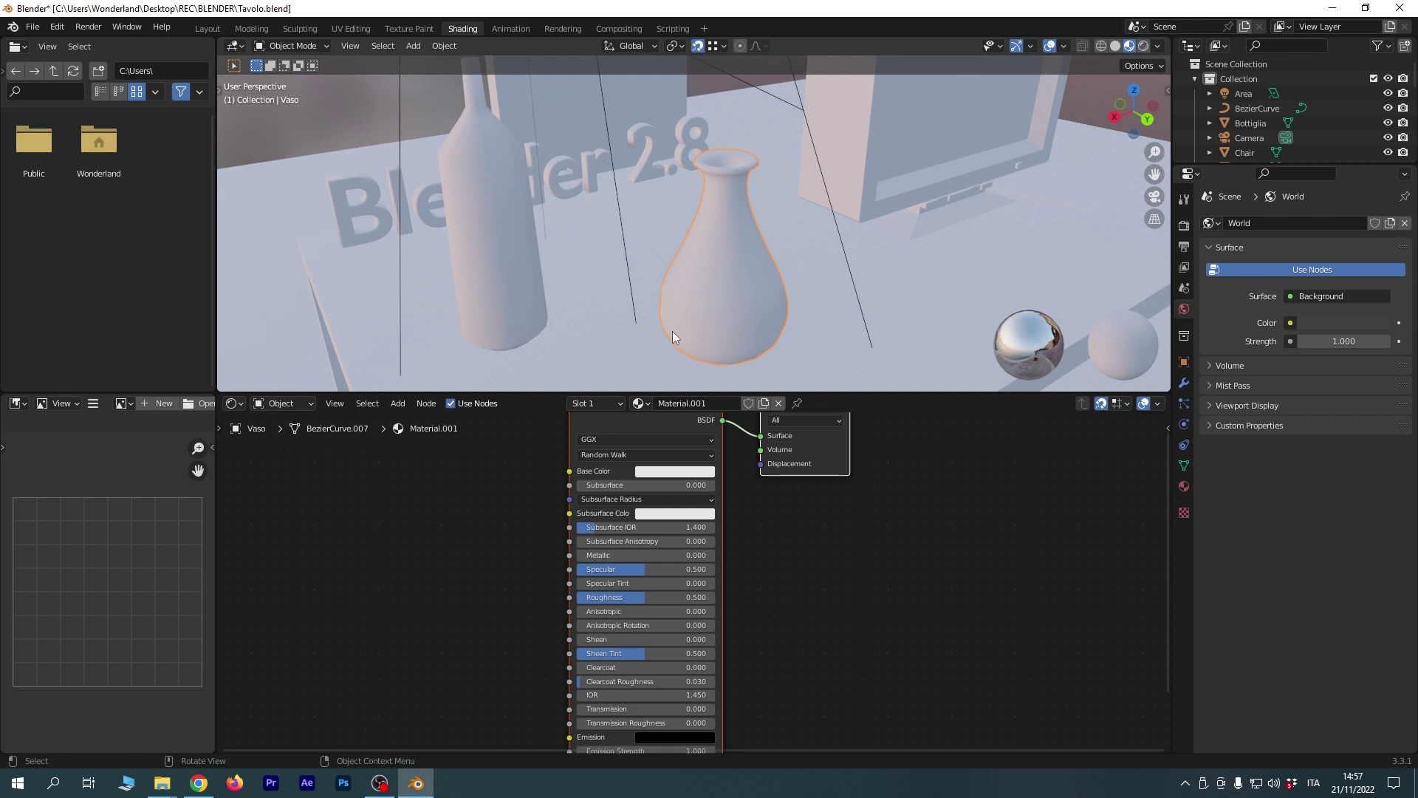
{"action": "left_click", "coordinate": [434, 316]}
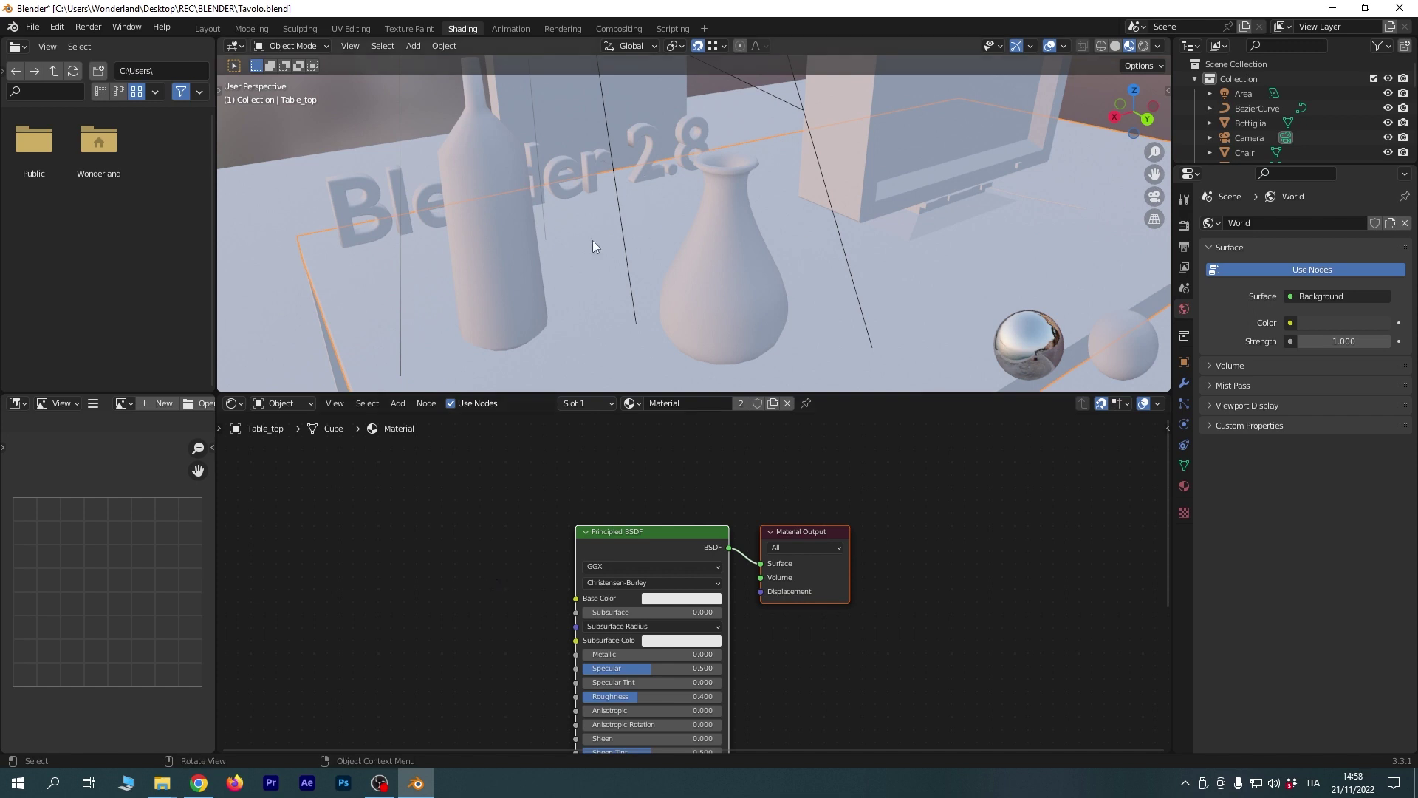
{"action": "left_click", "coordinate": [346, 180]}
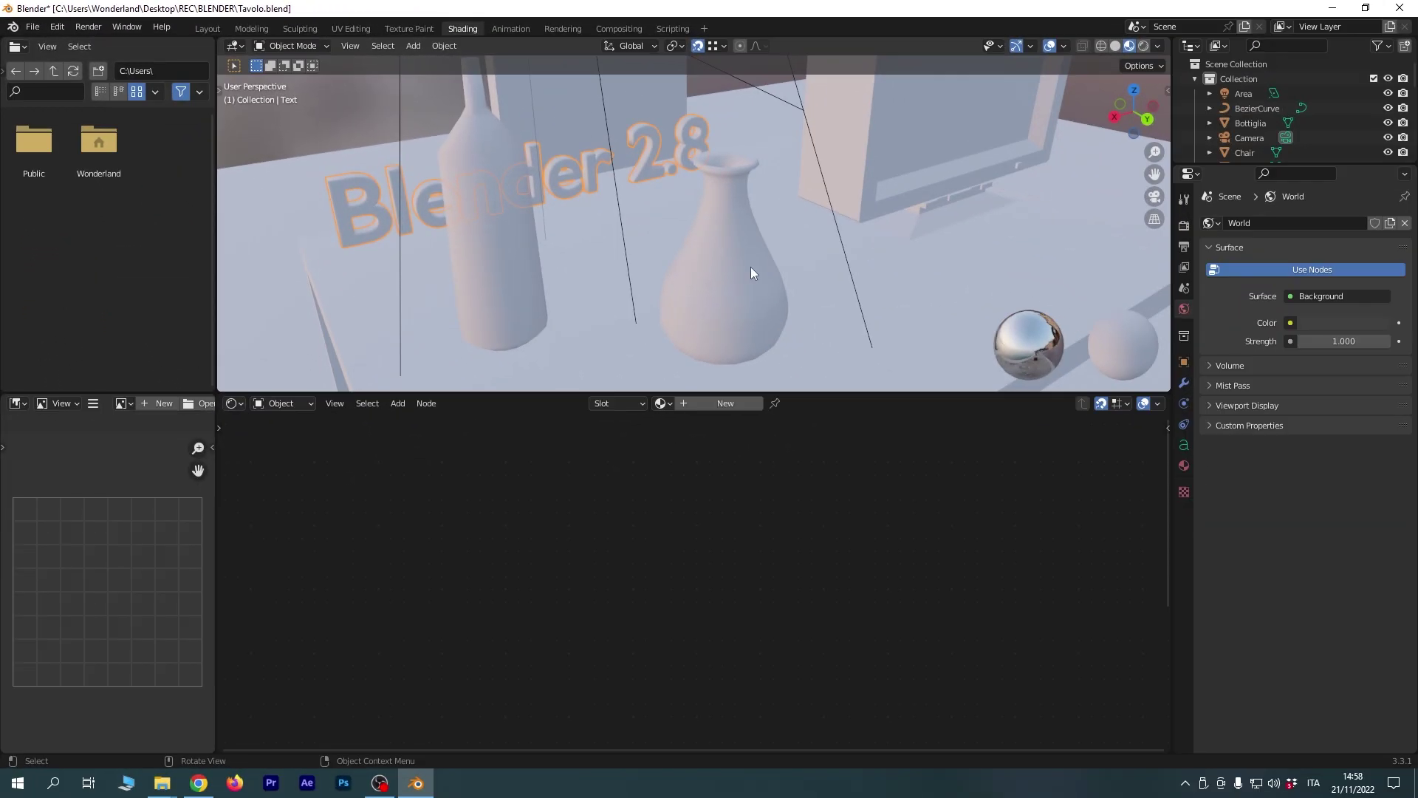
{"action": "left_click", "coordinate": [751, 267]}
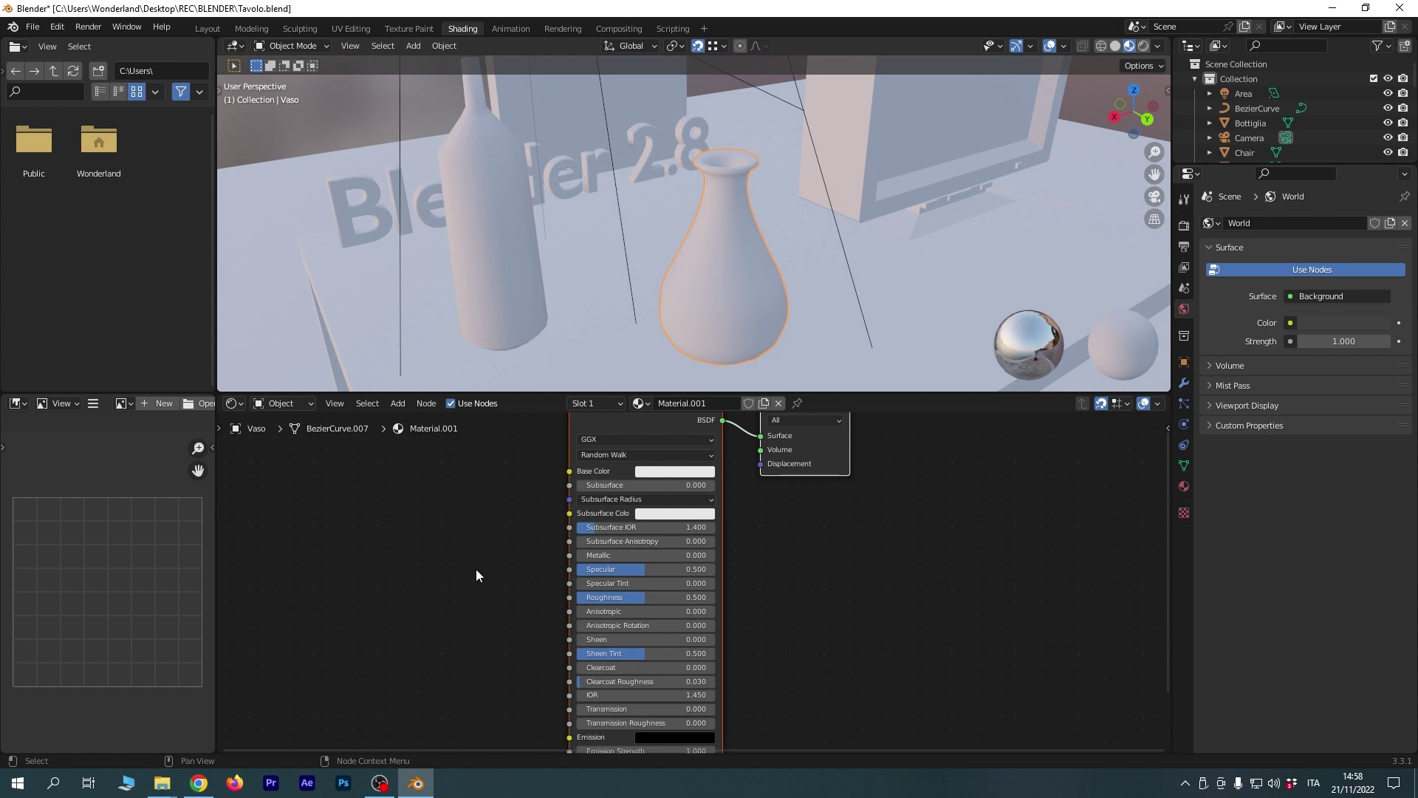
Move the Material Output node right of the Principled BSDF, then select the BSDF and frame its inputs.
{"action": "middle_click_drag", "start_coordinate": [503, 562], "coordinate": [509, 597]}
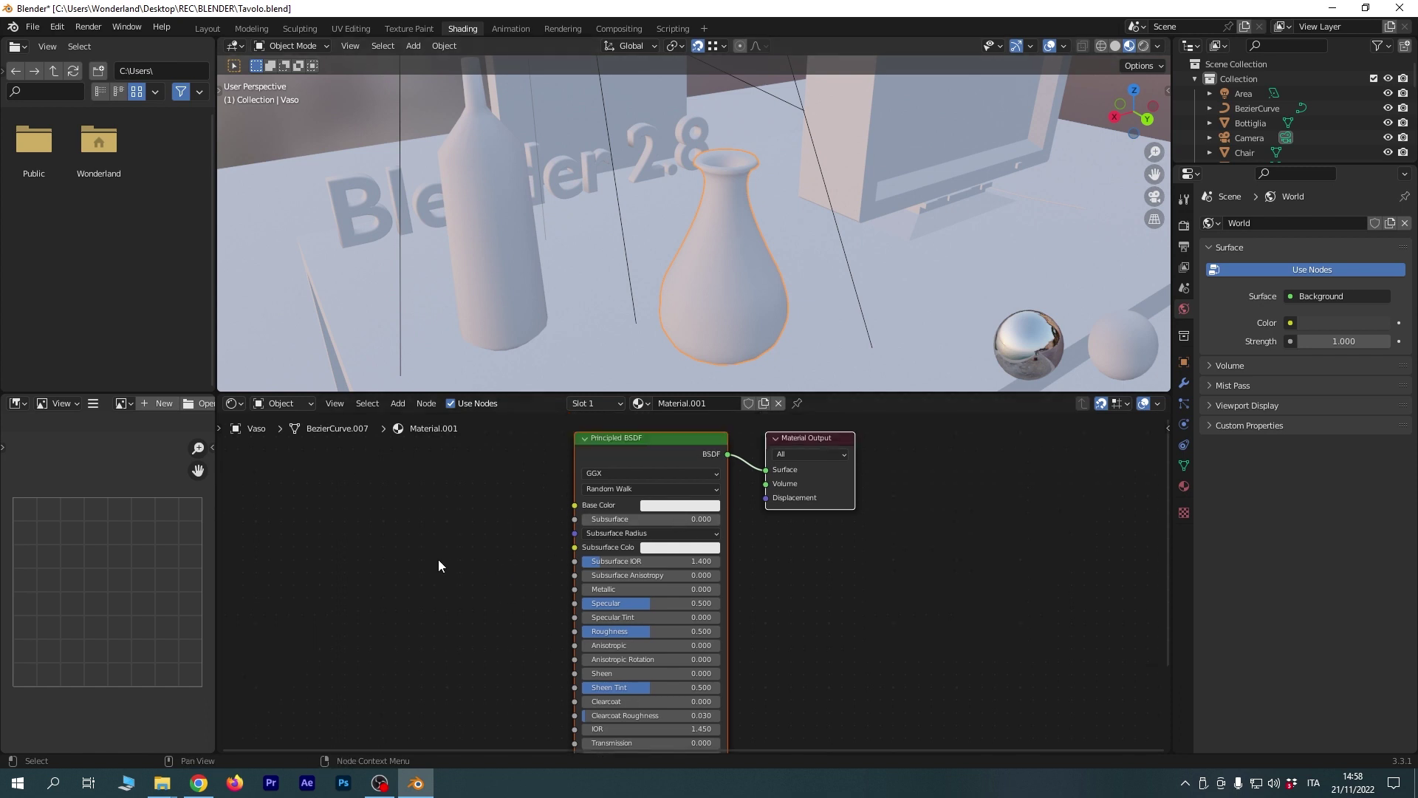
{"action": "left_click", "coordinate": [934, 484]}
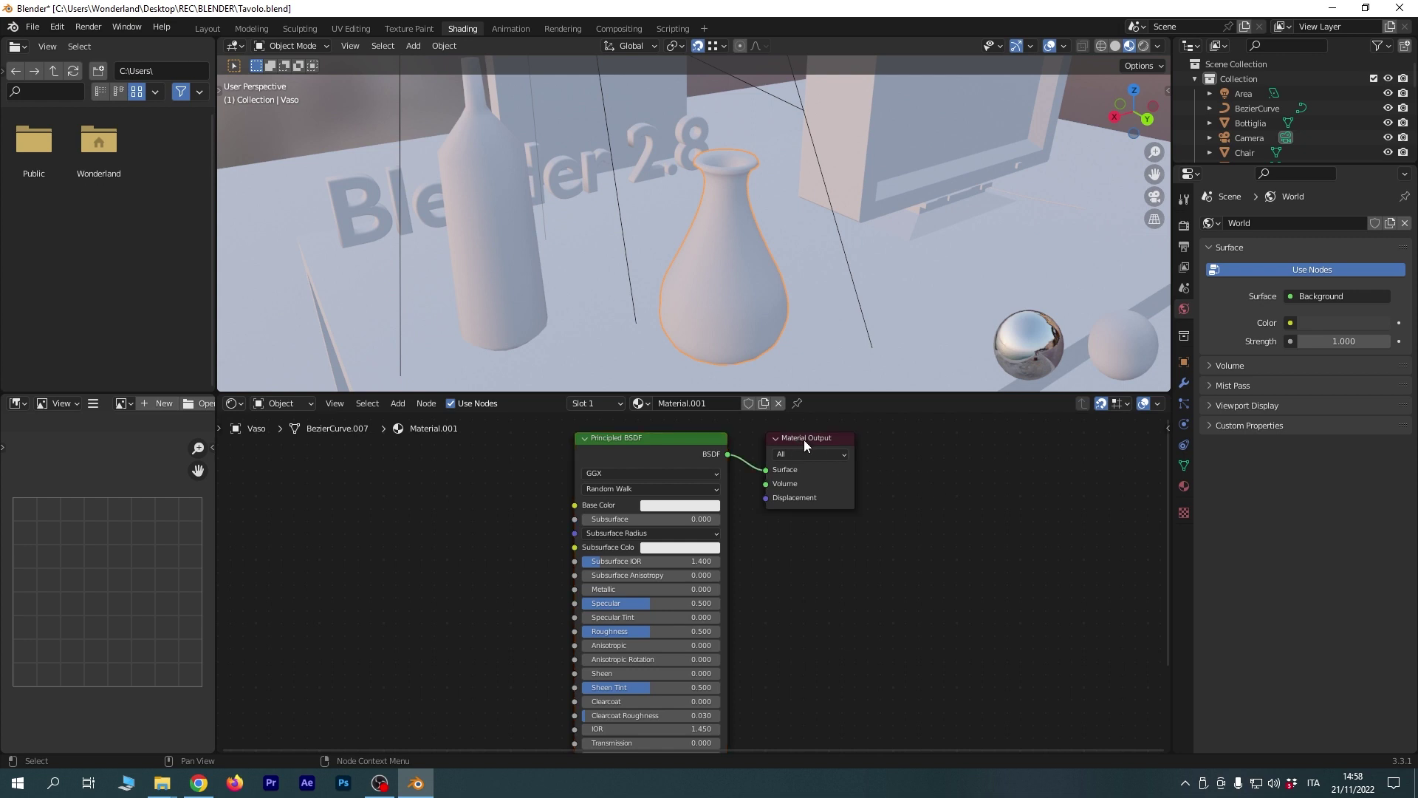
{"action": "left_click_drag", "start_coordinate": [803, 441], "coordinate": [868, 513]}
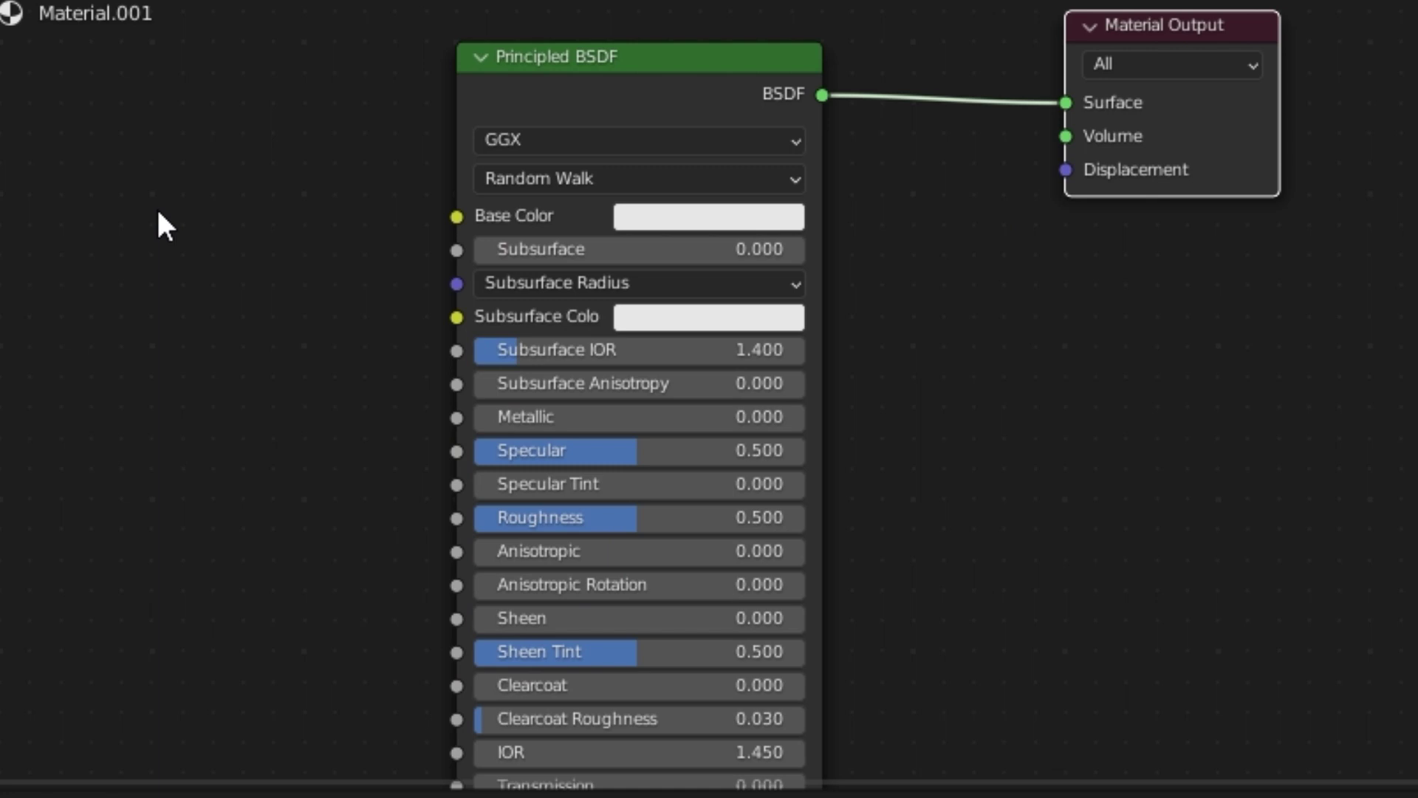
{"action": "left_click", "coordinate": [573, 74]}
{"action": "left_click", "coordinate": [48, 300]}
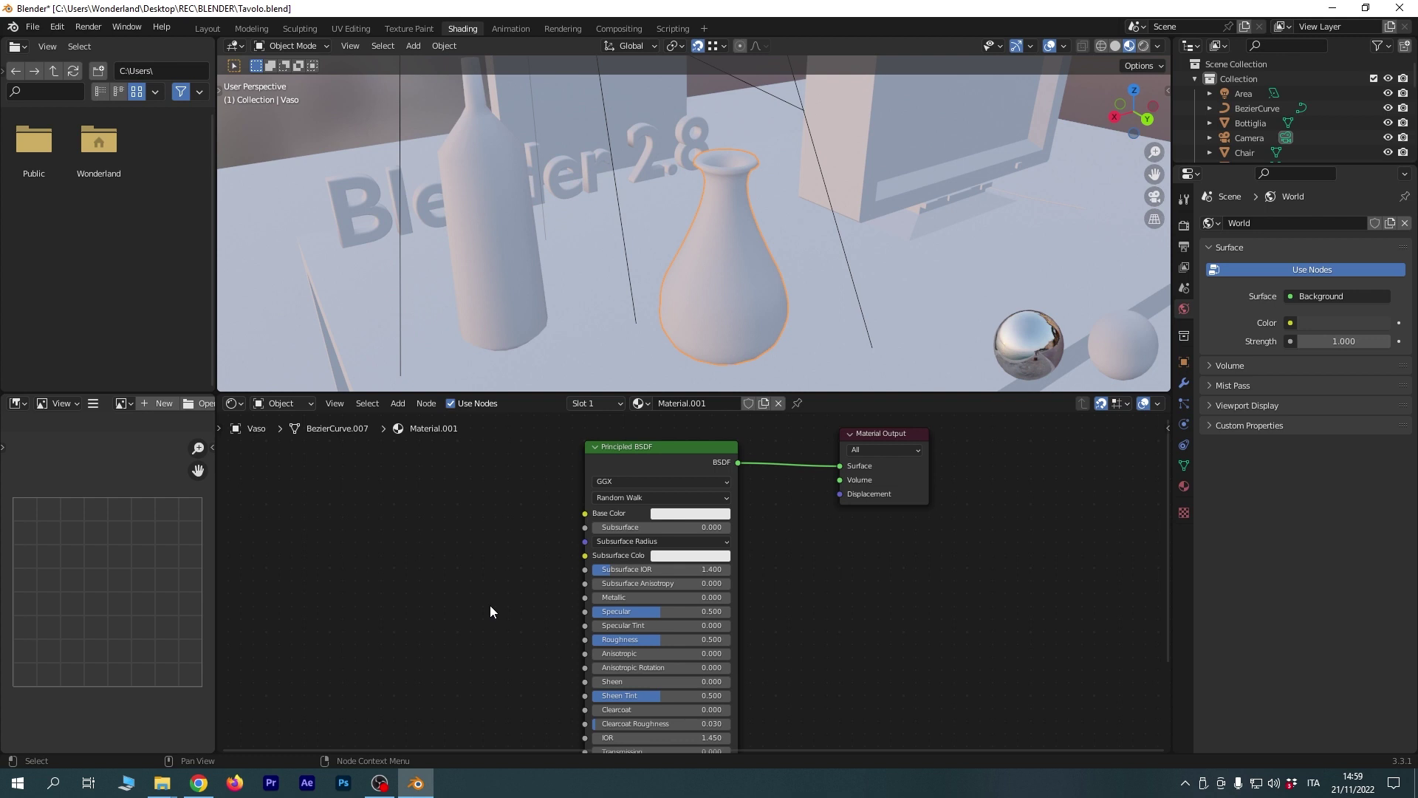
{"action": "left_click", "coordinate": [641, 446]}
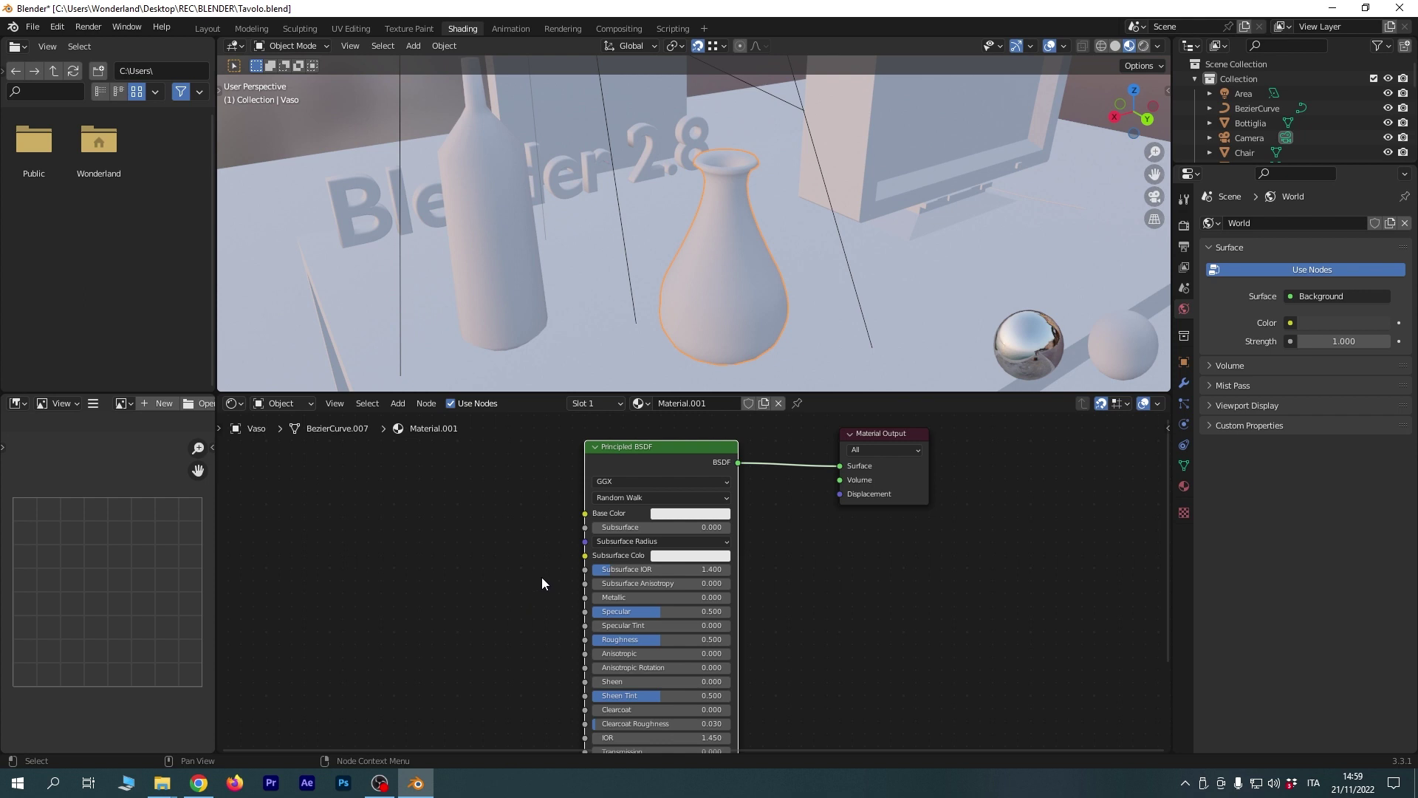
{"action": "scroll", "coordinate": [498, 574], "scroll_direction": "up", "scroll_amount": 2}
{"action": "mouse_move", "coordinate": [498, 574]}
{"action": "middle_mouse_down"}
{"action": "mouse_move", "coordinate": [517, 597]}
{"action": "mouse_move", "coordinate": [519, 477]}
{"action": "mouse_move", "coordinate": [500, 601]}
{"action": "mouse_move", "coordinate": [516, 548]}
{"action": "middle_mouse_up"}
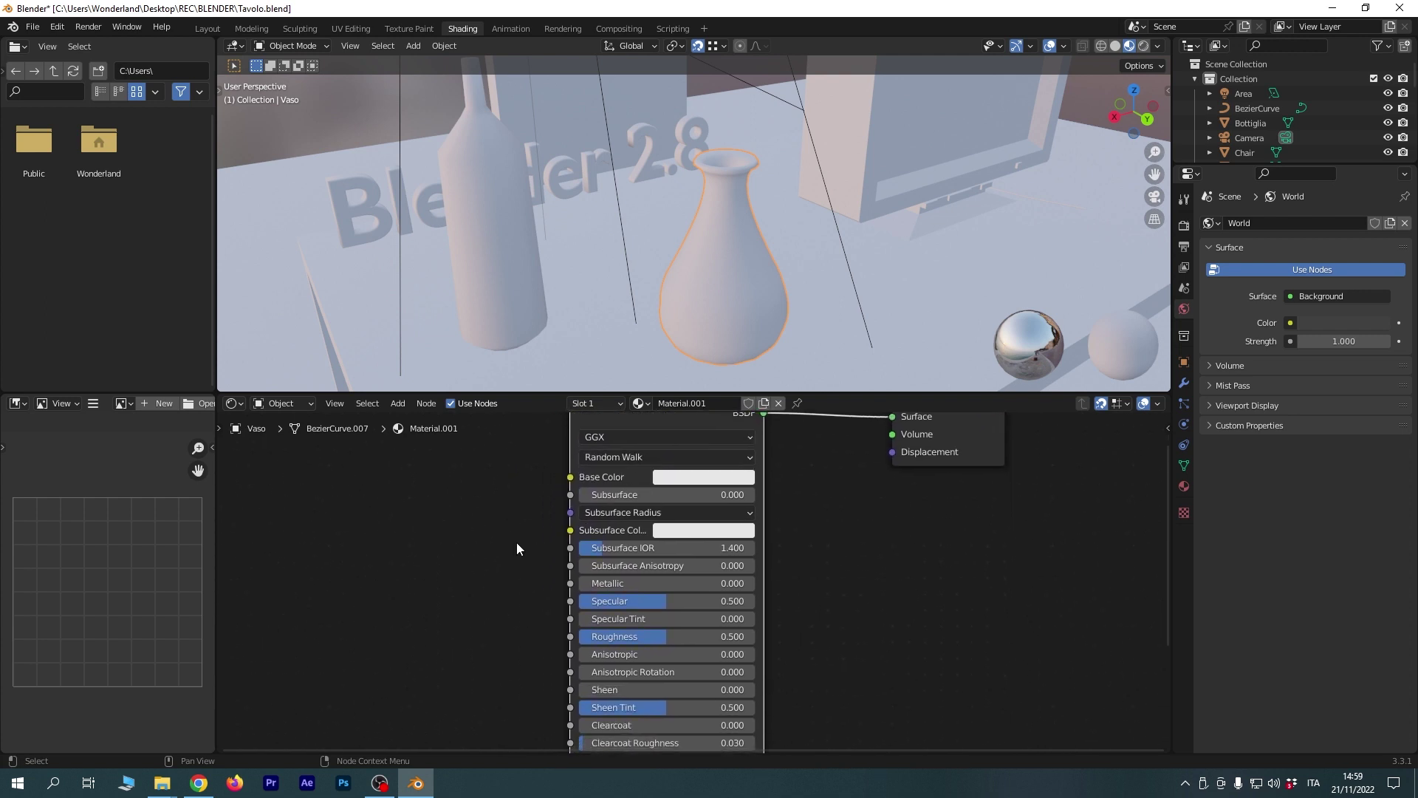
{"action": "middle_click_drag", "start_coordinate": [523, 574], "coordinate": [529, 601]}
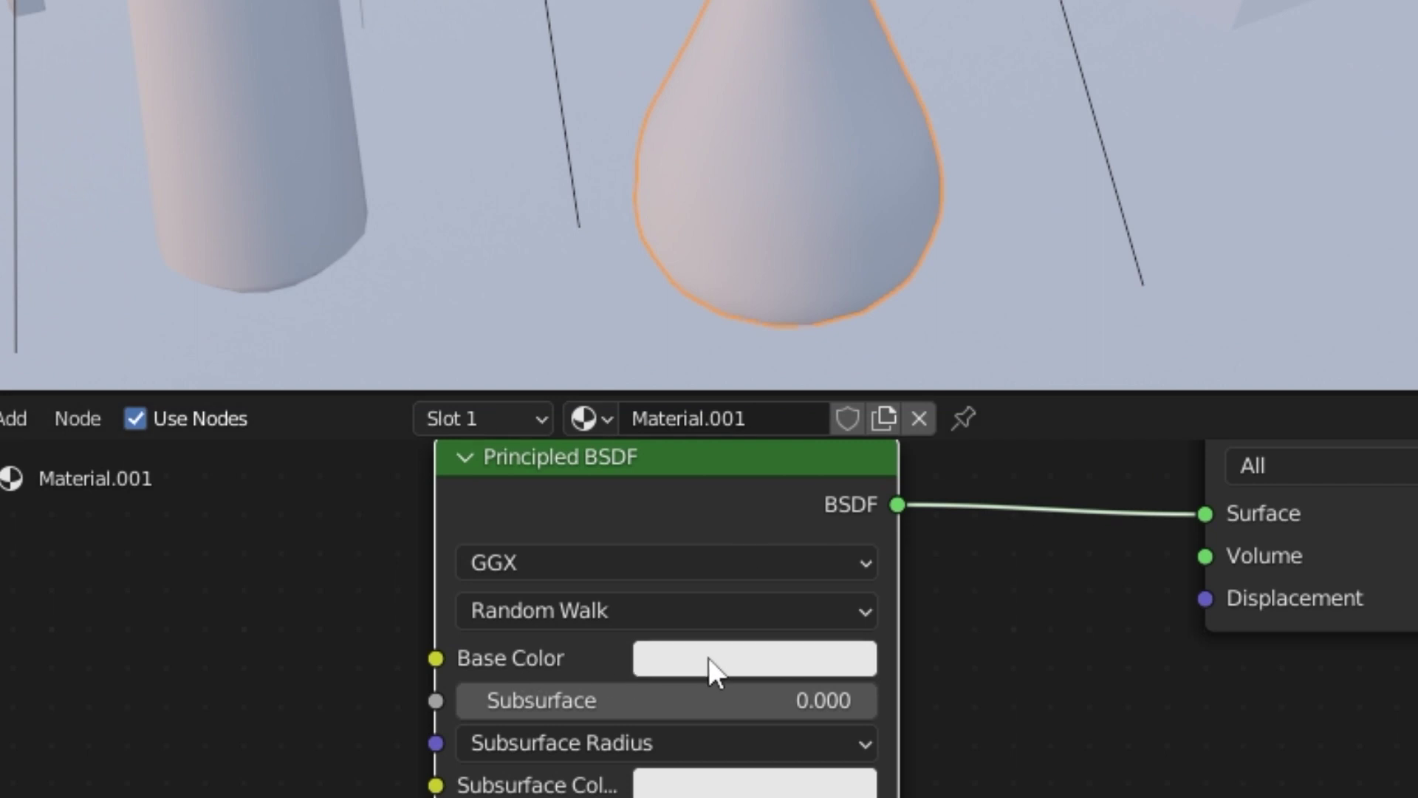
Adjust the Principled BSDF Base Color in the HSV picker to a pale cream.
{"action": "left_click", "coordinate": [708, 658]}
{"action": "mouse_move", "coordinate": [835, 259]}
{"action": "left_mouse_down"}
{"action": "mouse_move", "coordinate": [835, 357]}
{"action": "mouse_move", "coordinate": [675, 323]}
{"action": "mouse_move", "coordinate": [674, 174]}
{"action": "mouse_move", "coordinate": [878, 169]}
{"action": "left_mouse_up"}
{"action": "mouse_move", "coordinate": [771, 302]}
{"action": "left_mouse_down"}
{"action": "mouse_move", "coordinate": [731, 328]}
{"action": "mouse_move", "coordinate": [690, 303]}
{"action": "mouse_move", "coordinate": [728, 381]}
{"action": "mouse_move", "coordinate": [731, 330]}
{"action": "left_mouse_up"}
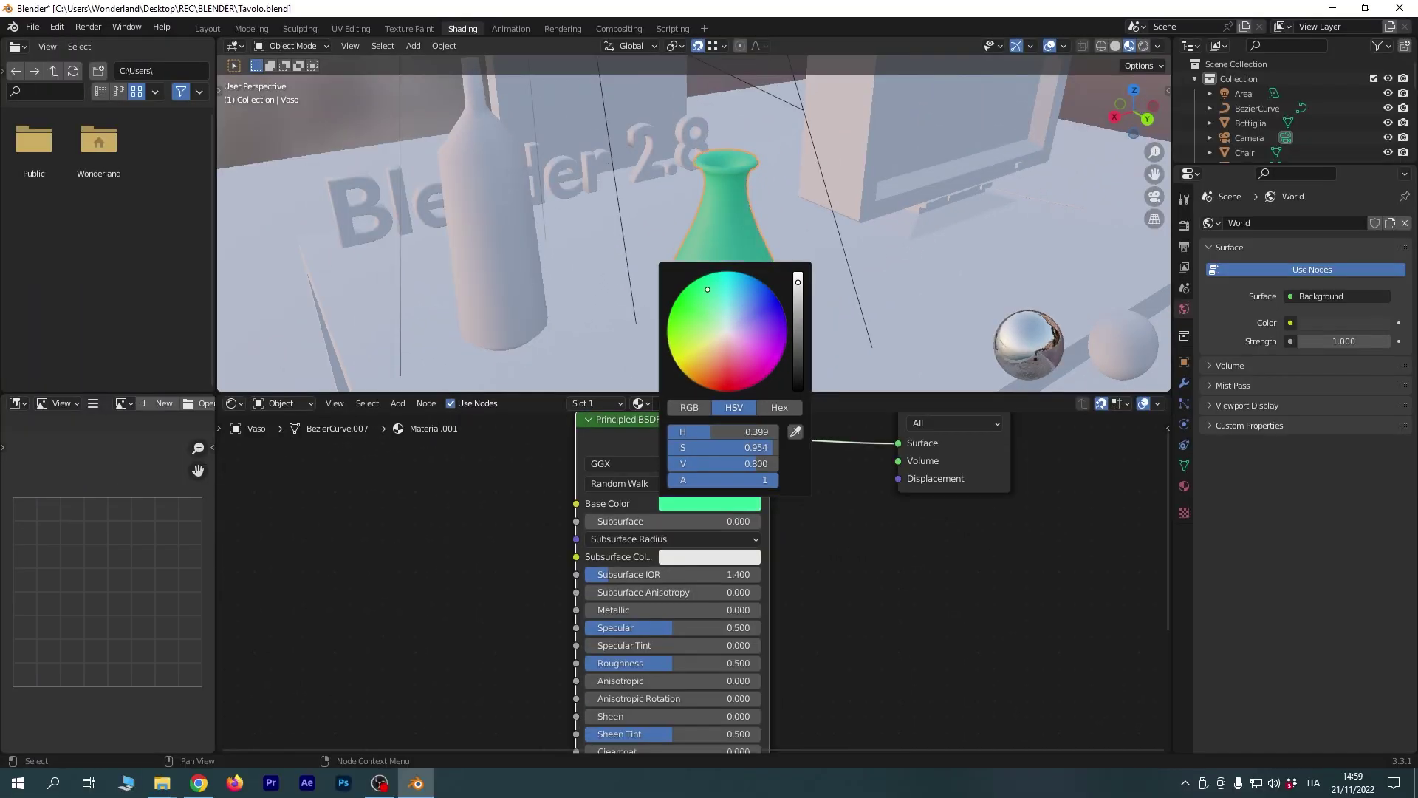
{"action": "left_click_drag", "start_coordinate": [724, 431], "coordinate": [761, 431]}
{"action": "left_click_drag", "start_coordinate": [730, 334], "coordinate": [722, 337]}
{"action": "scroll", "coordinate": [723, 337], "scroll_direction": "down", "scroll_amount": 10}
{"action": "scroll", "coordinate": [722, 337], "scroll_direction": "up", "scroll_amount": 15}
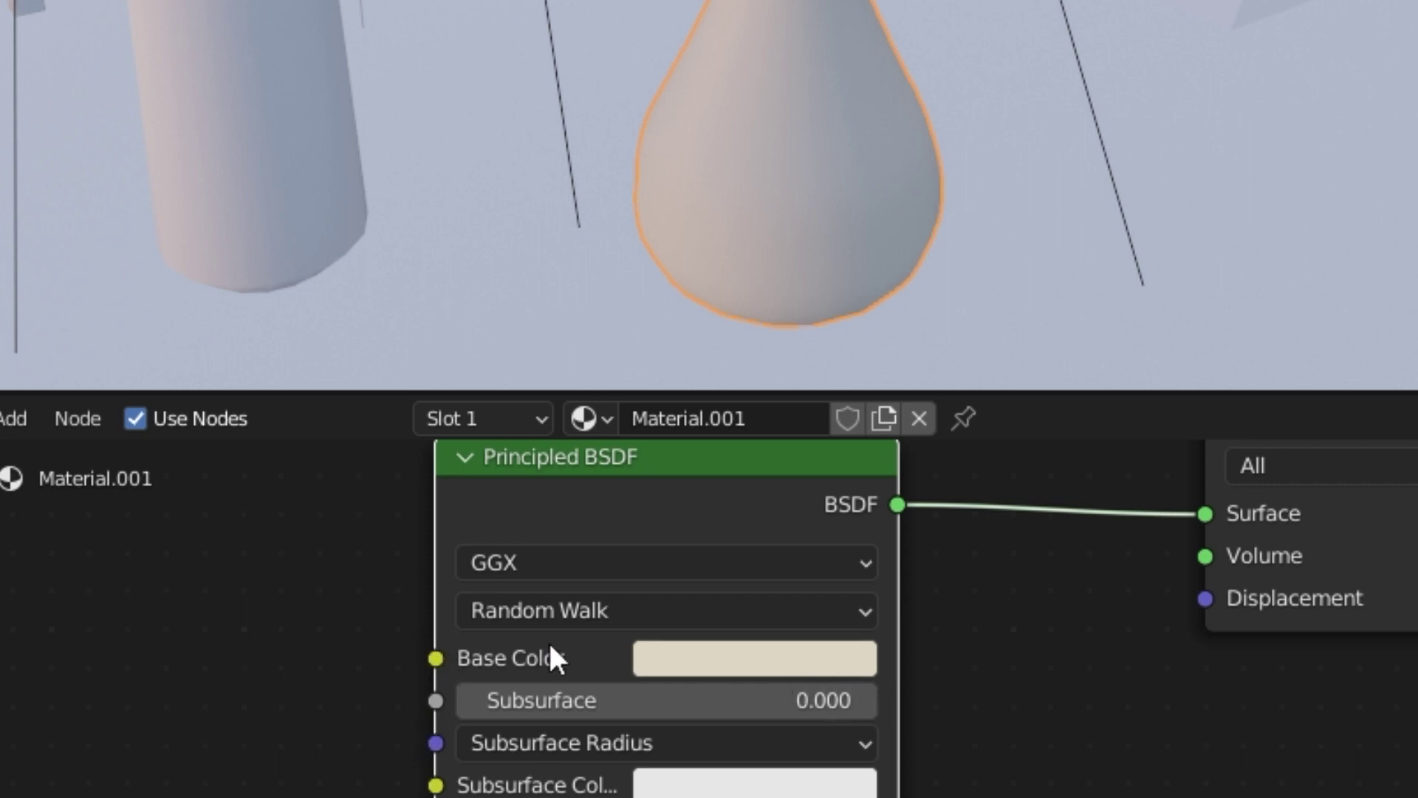
Reopen the Base Color picker and try dragging a link from Base Color, then abandon it.
{"action": "left_click", "coordinate": [737, 646]}
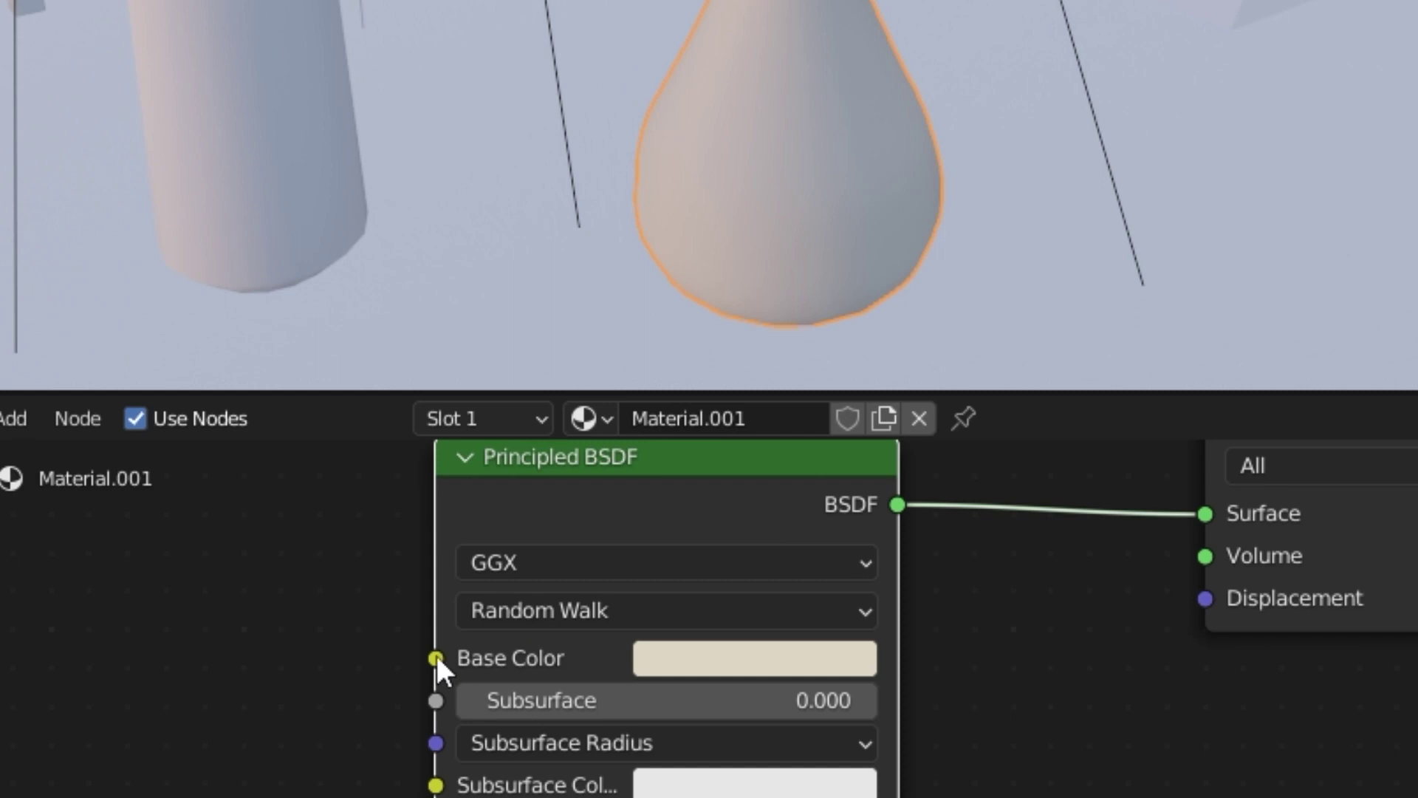
{"action": "left_click_drag", "start_coordinate": [576, 503], "coordinate": [413, 501]}
{"action": "mouse_move", "coordinate": [47, 652]}
{"action": "left_mouse_down"}
{"action": "mouse_move", "coordinate": [399, 617]}
{"action": "mouse_move", "coordinate": [417, 643]}
{"action": "left_mouse_up"}
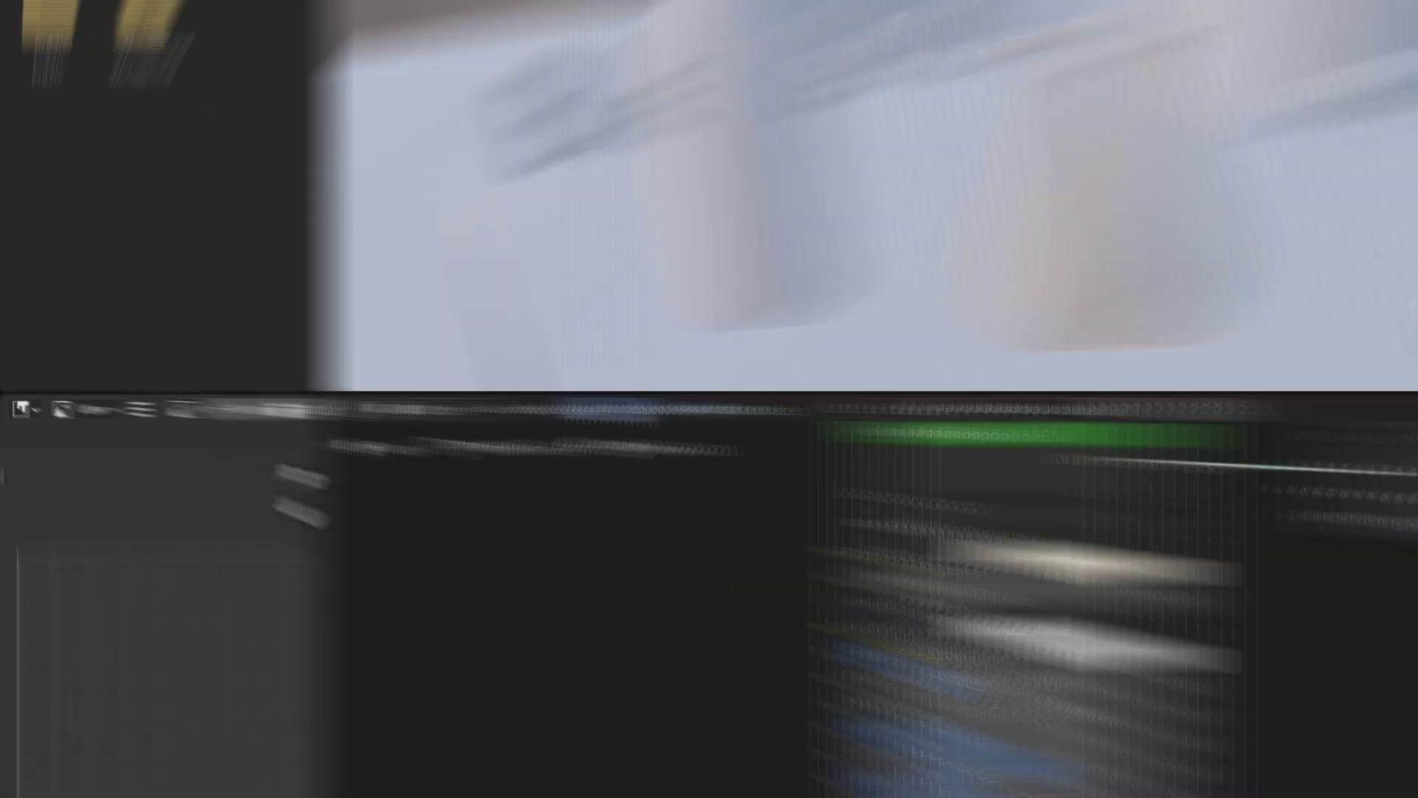
{"action": "left_click", "coordinate": [397, 403]}
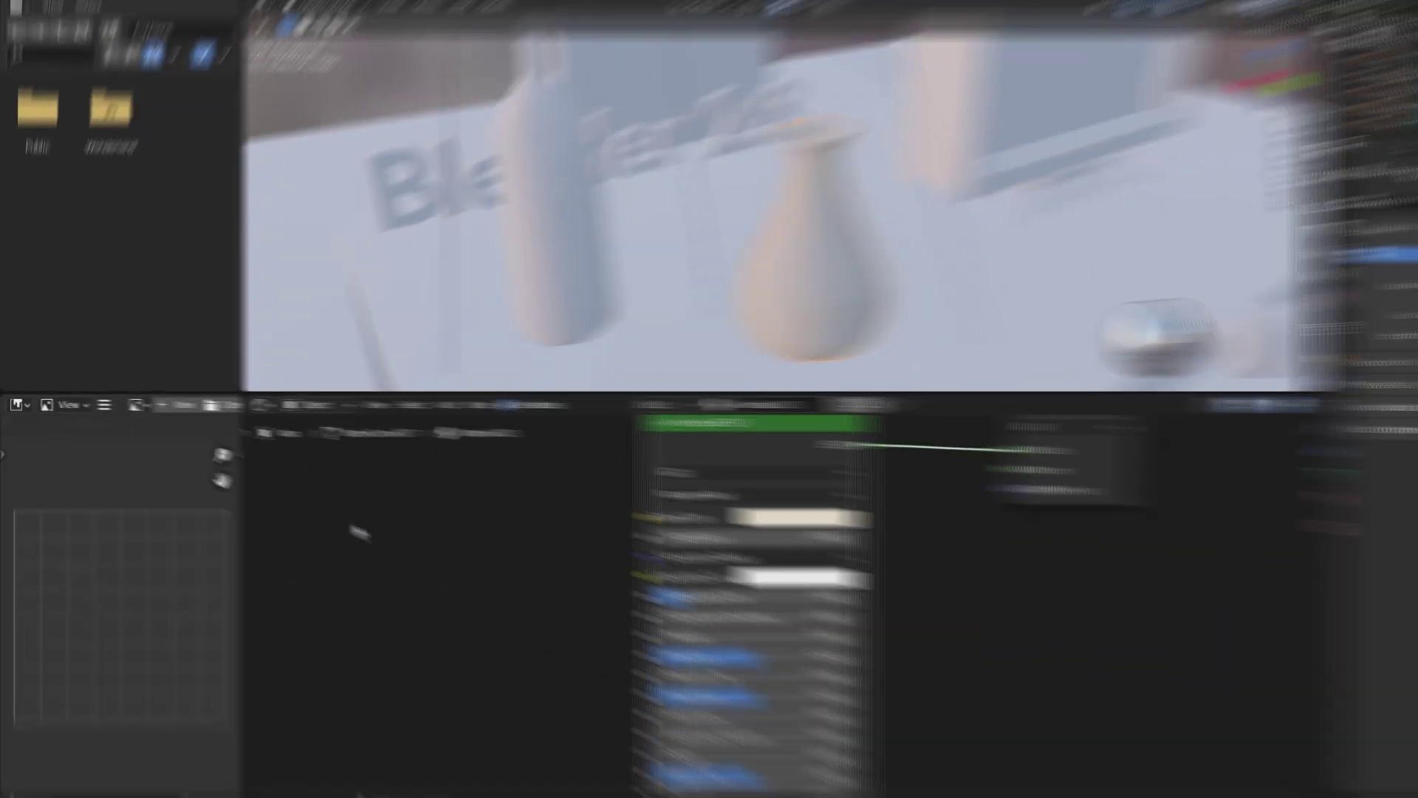
Try the Shift+A add menu and node search from Base Color, dismissing both without adding.
{"action": "left_click", "coordinate": [326, 517]}
{"action": "key", "text": "shift+a"}
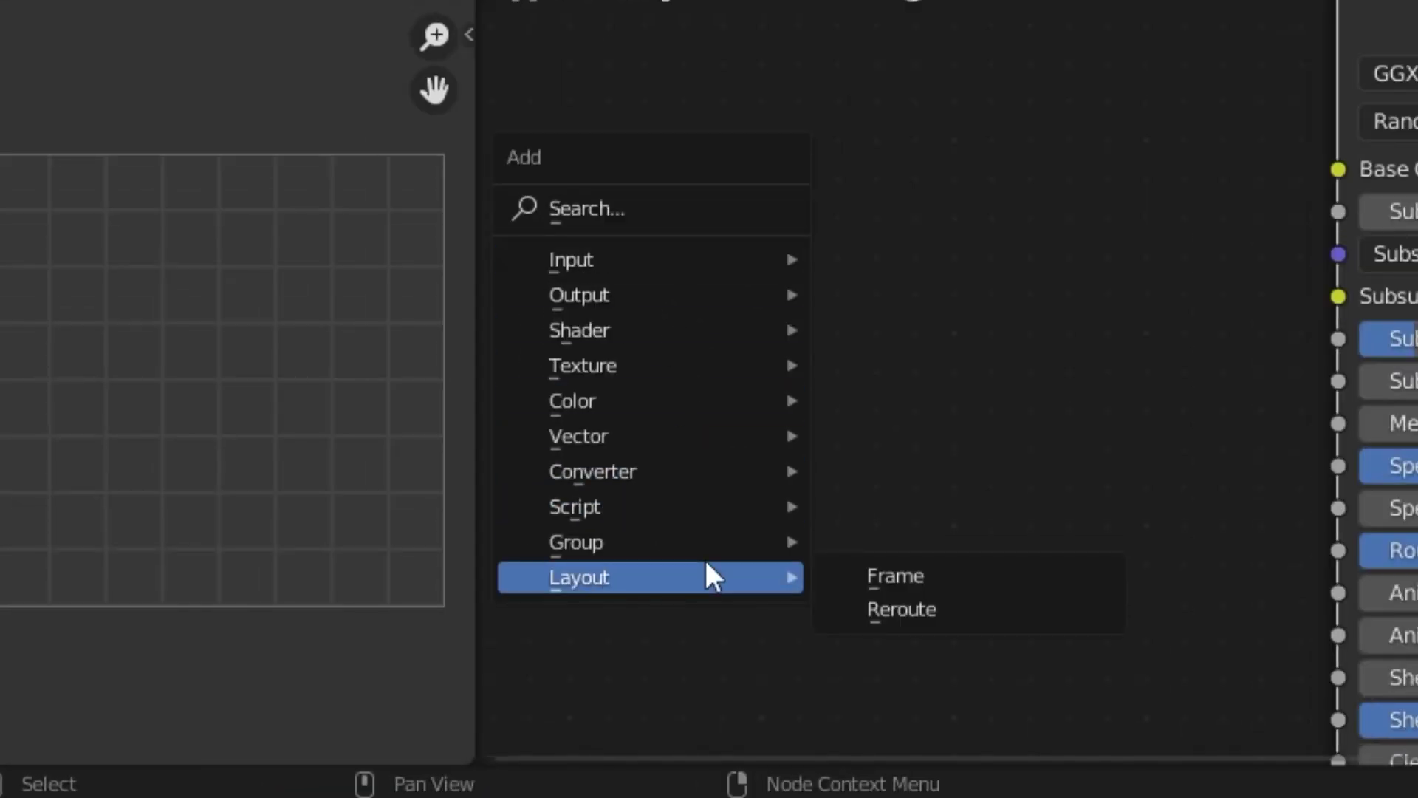
{"action": "mouse_move", "coordinate": [288, 541]}
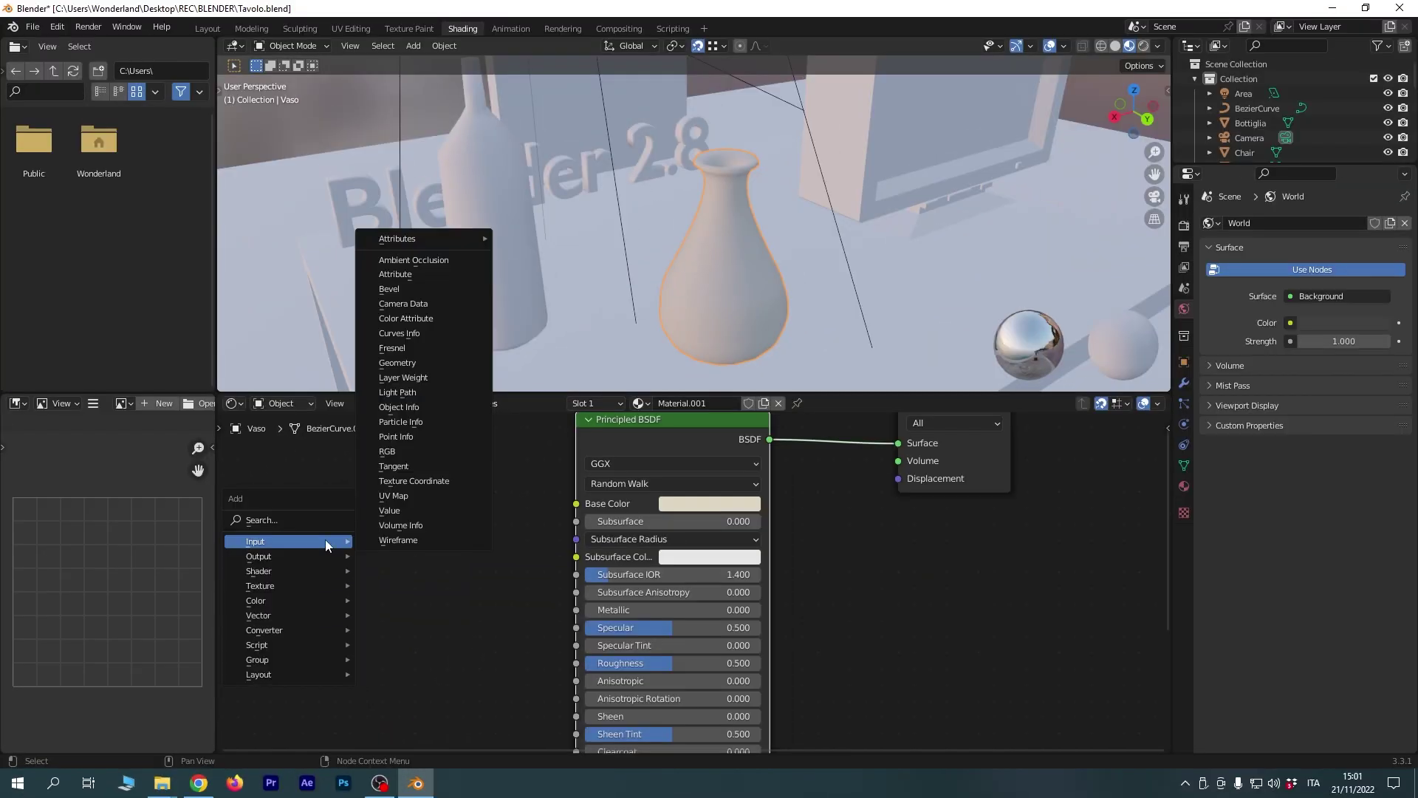
{"action": "key", "text": "Escape"}
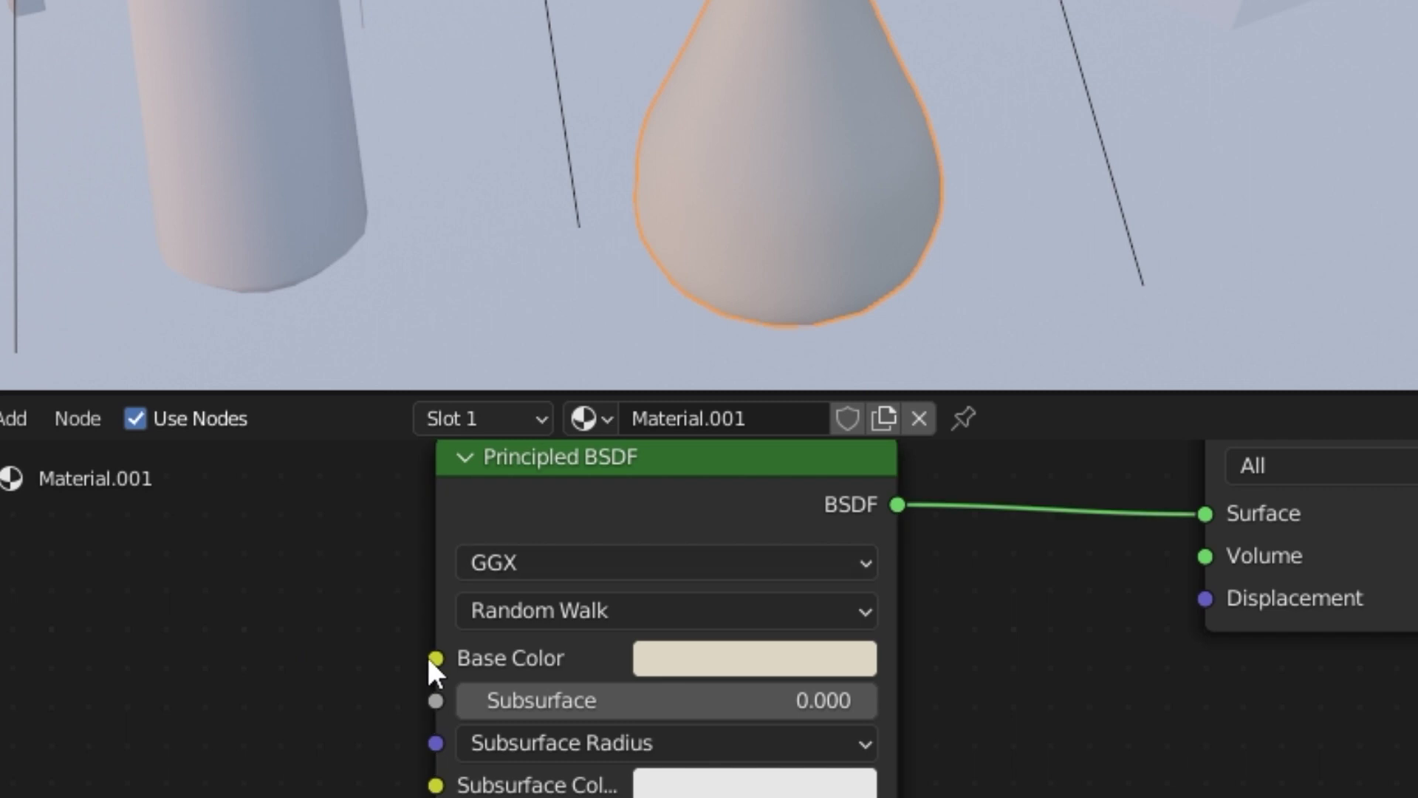
{"action": "left_click_drag", "start_coordinate": [436, 658], "coordinate": [1, 634]}
{"action": "left_click_drag", "start_coordinate": [577, 504], "coordinate": [339, 482]}
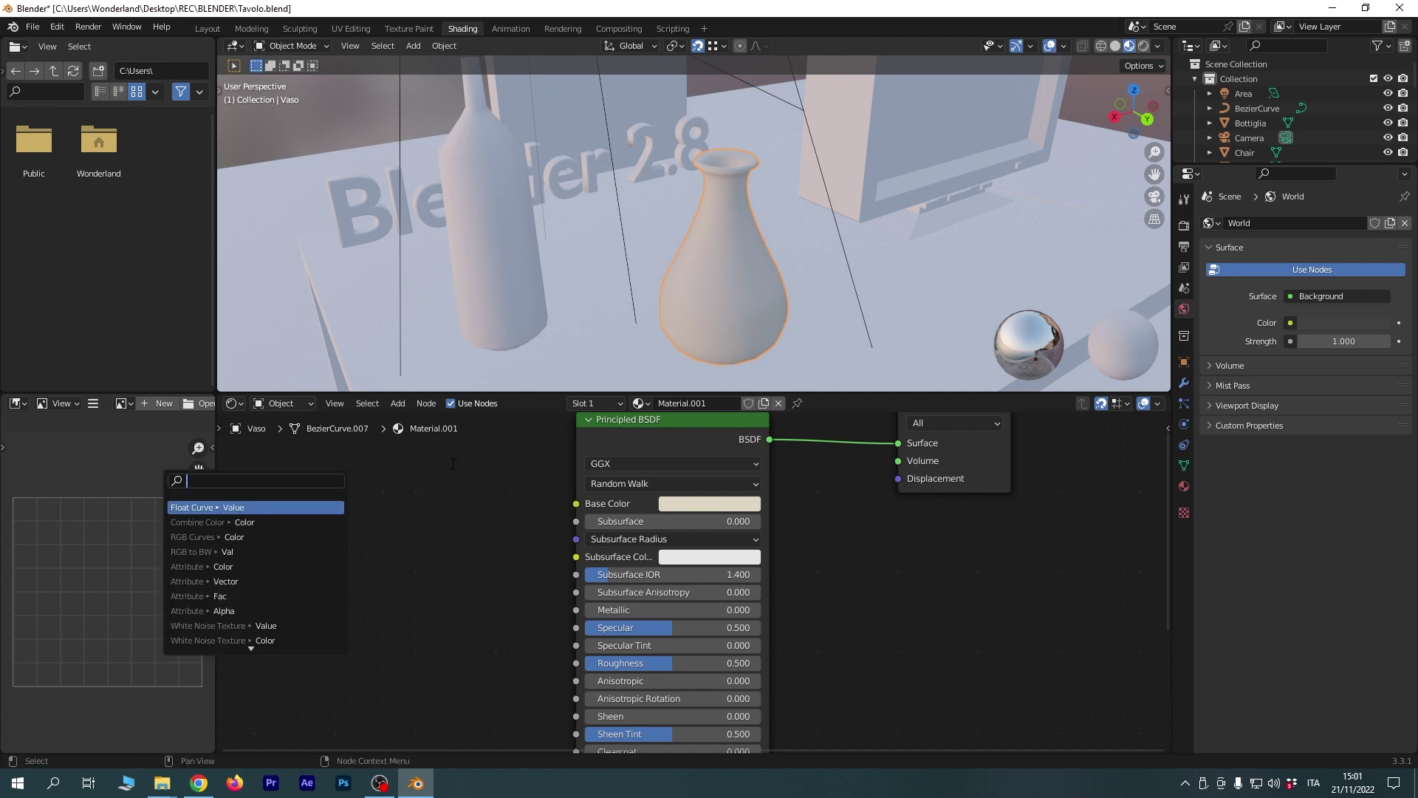
{"action": "left_click_drag", "start_coordinate": [576, 503], "coordinate": [431, 507]}
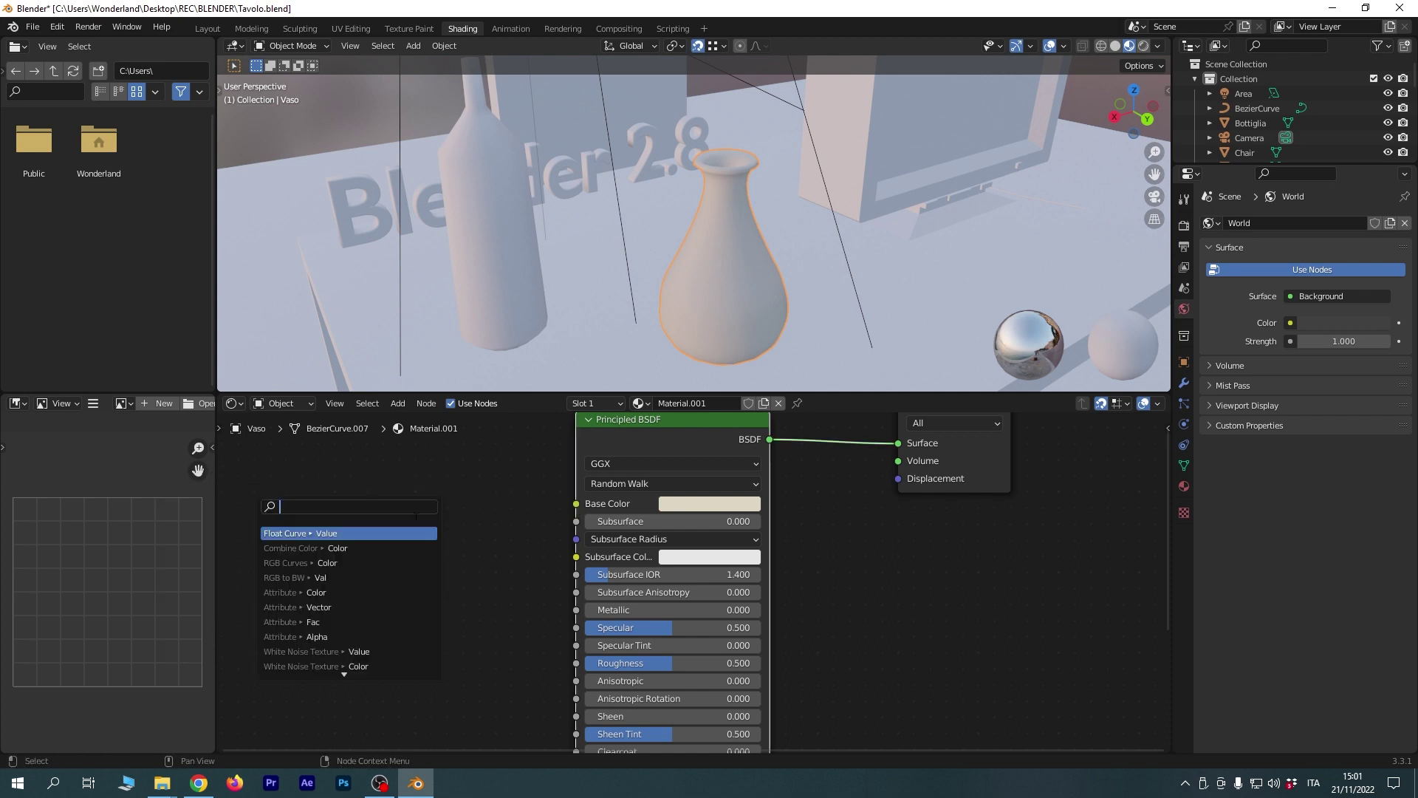
{"action": "left_click", "coordinate": [507, 527]}
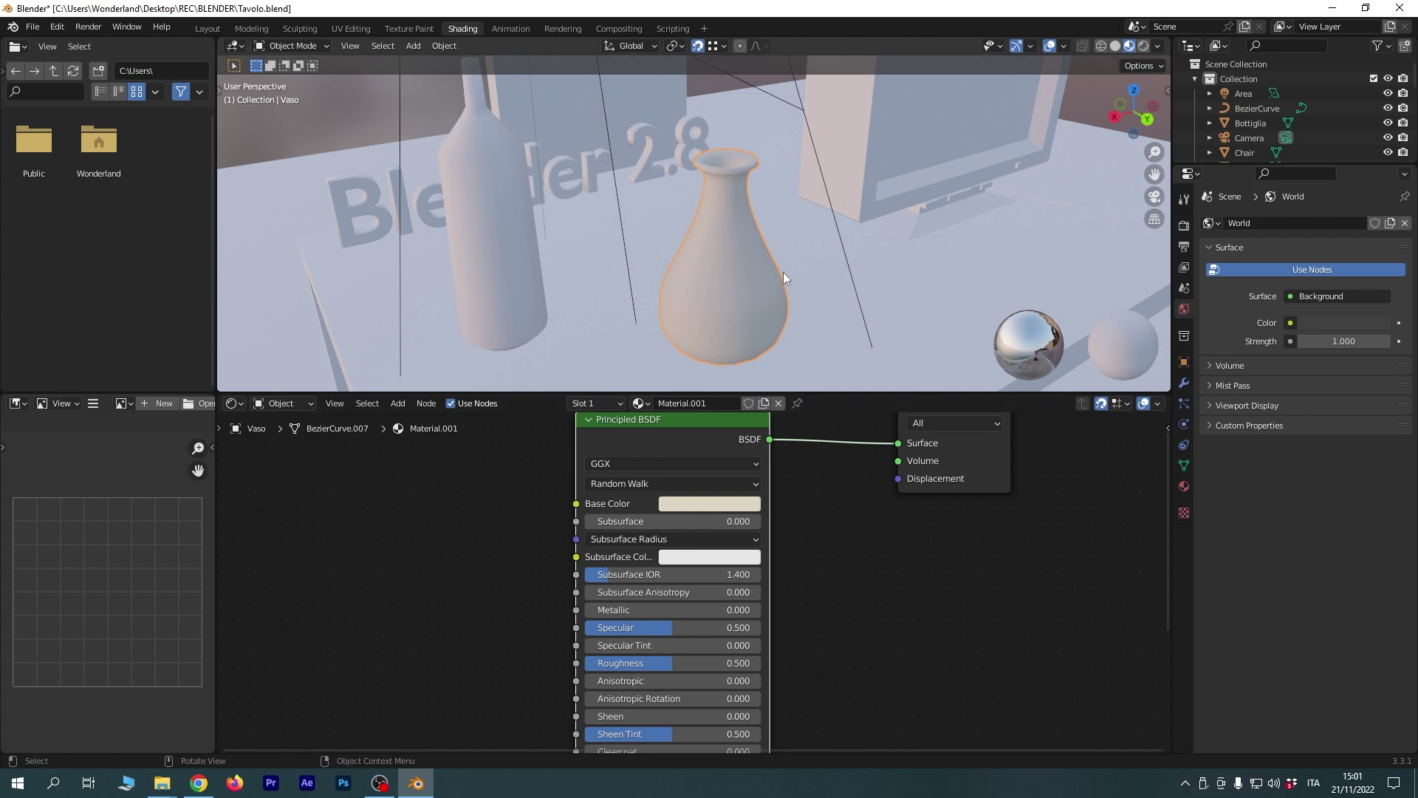
Search the add-node menu for 'ramp'.
{"action": "left_click_drag", "start_coordinate": [576, 503], "coordinate": [516, 504]}
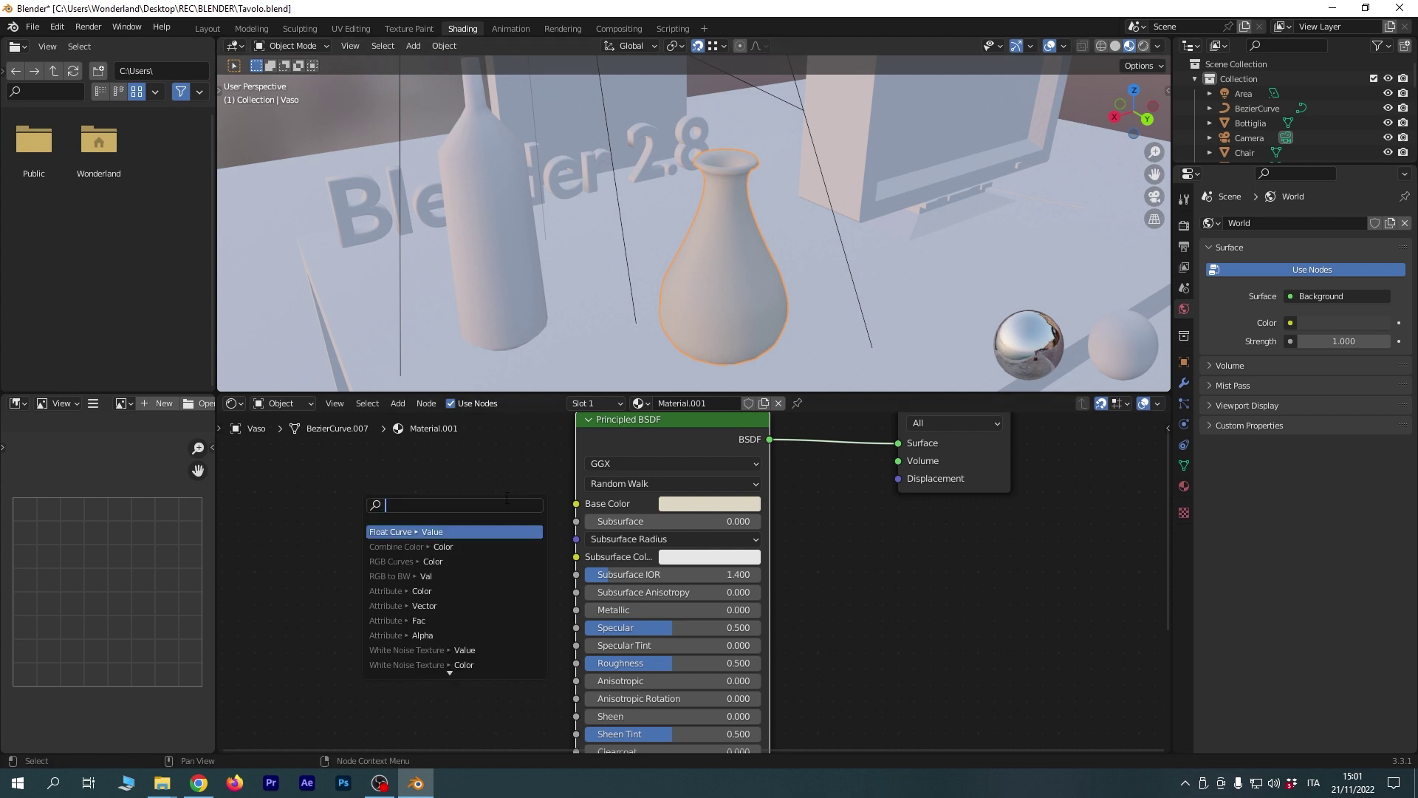
{"action": "left_click", "coordinate": [398, 403]}
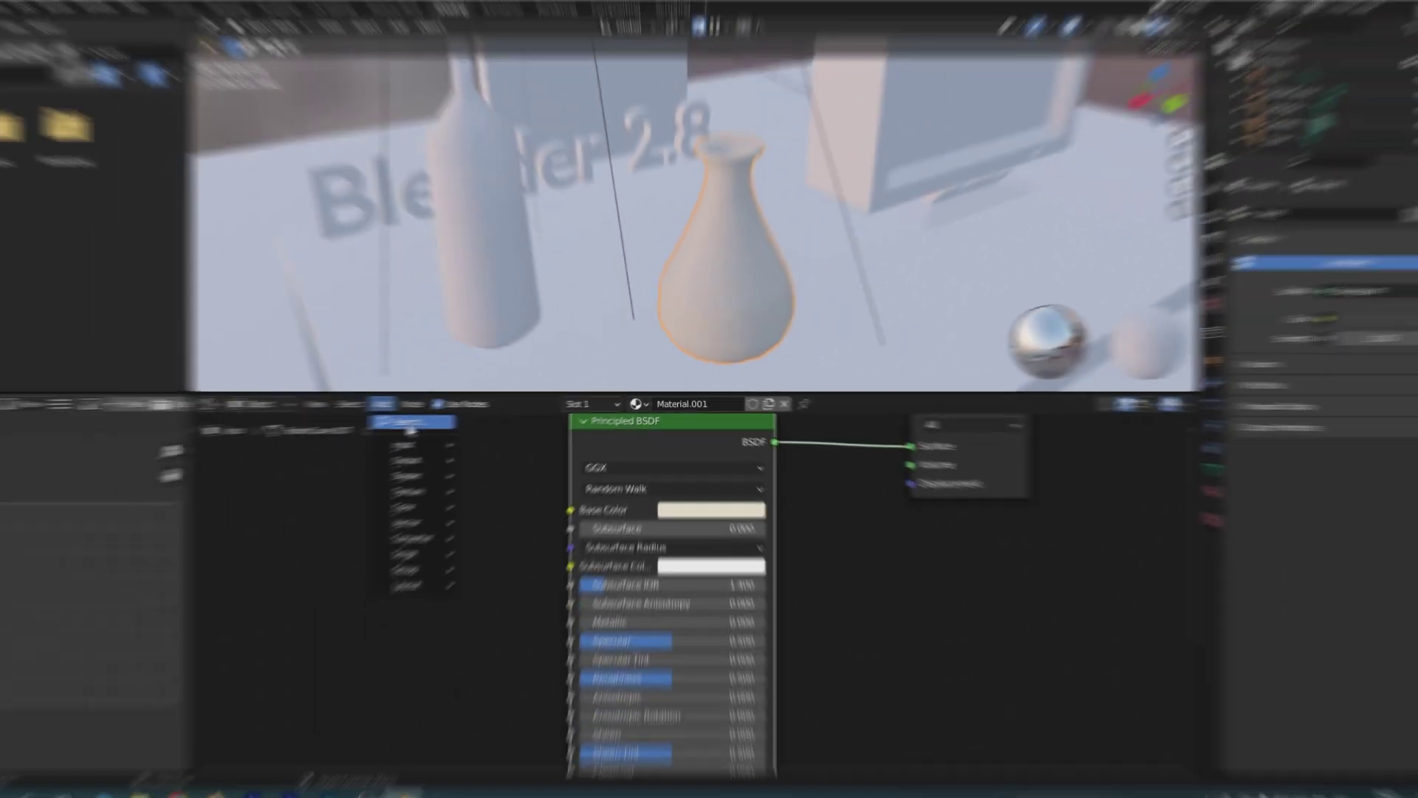
{"action": "left_click", "coordinate": [82, 476]}
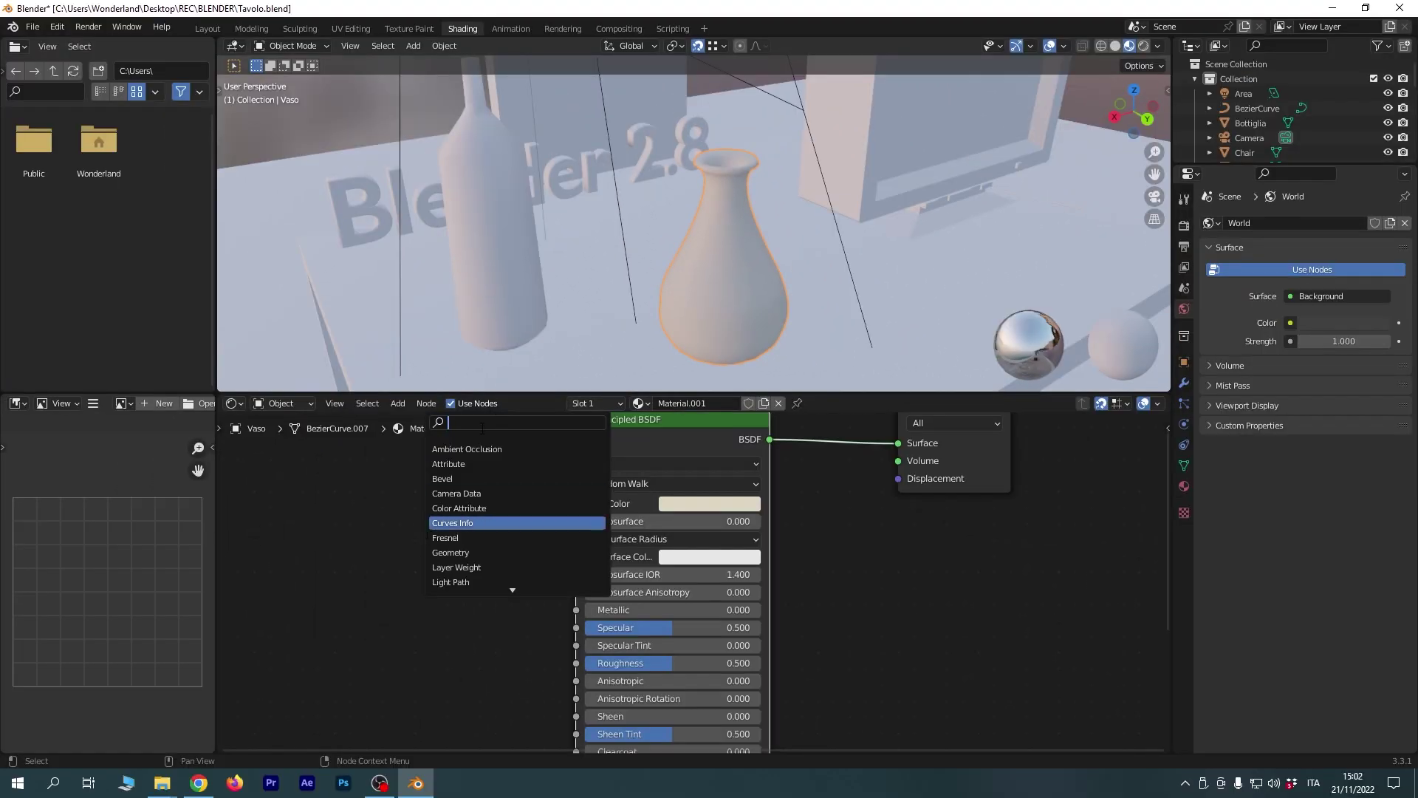
{"action": "type", "text": "ra"}
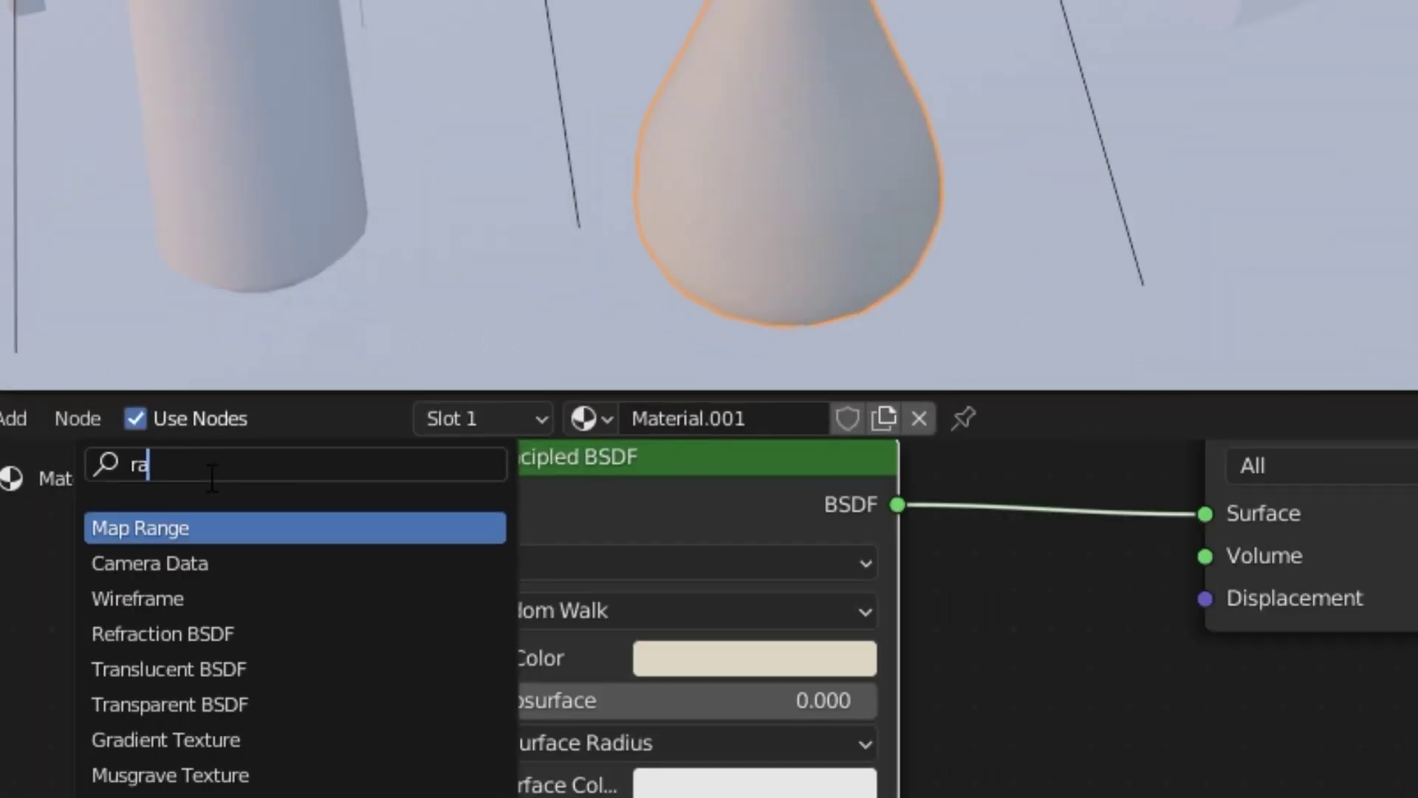
{"action": "type", "text": "mp"}
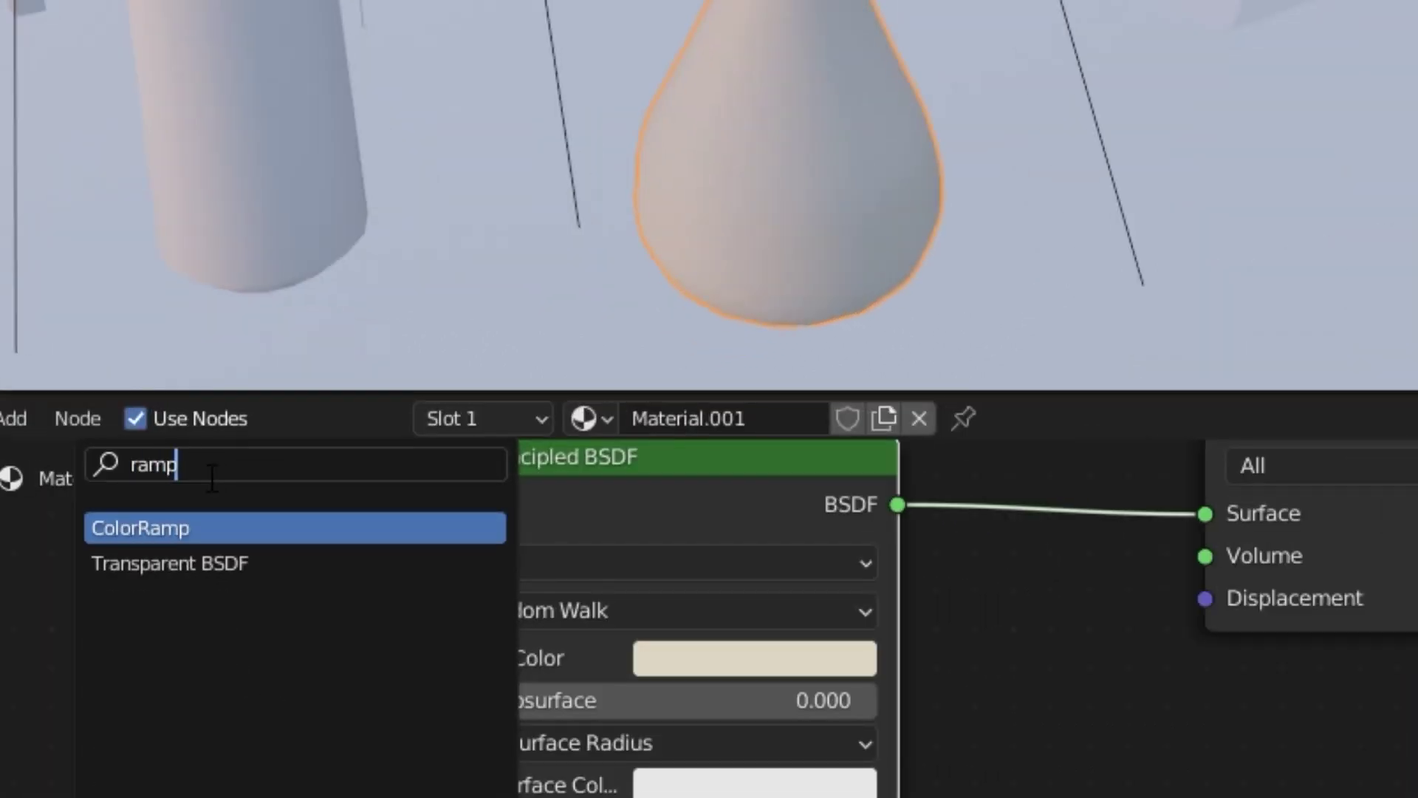
Add a ColorRamp node feeding the Principled BSDF Base Color and tint its stop a light mint.
{"action": "left_click", "coordinate": [190, 527]}
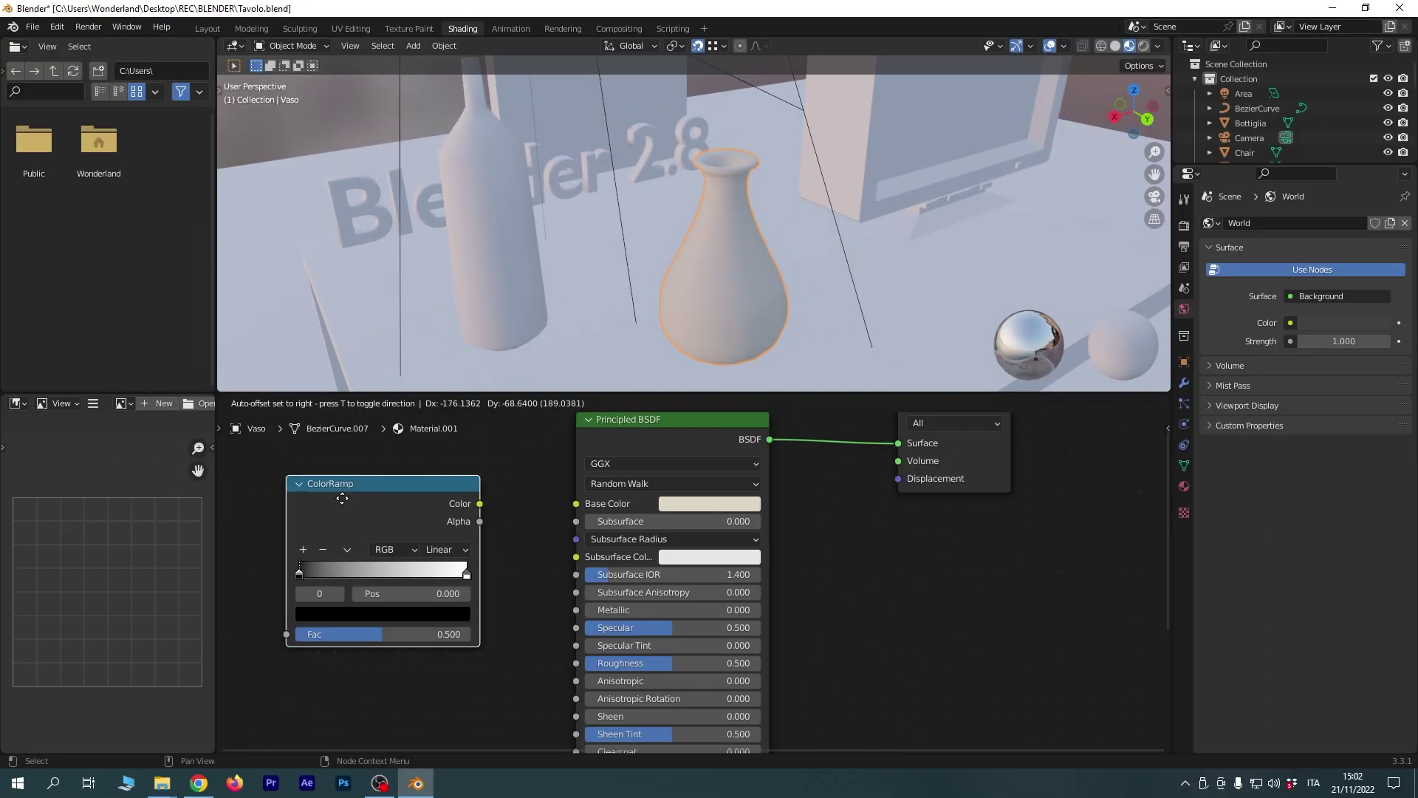
{"action": "left_click", "coordinate": [342, 498]}
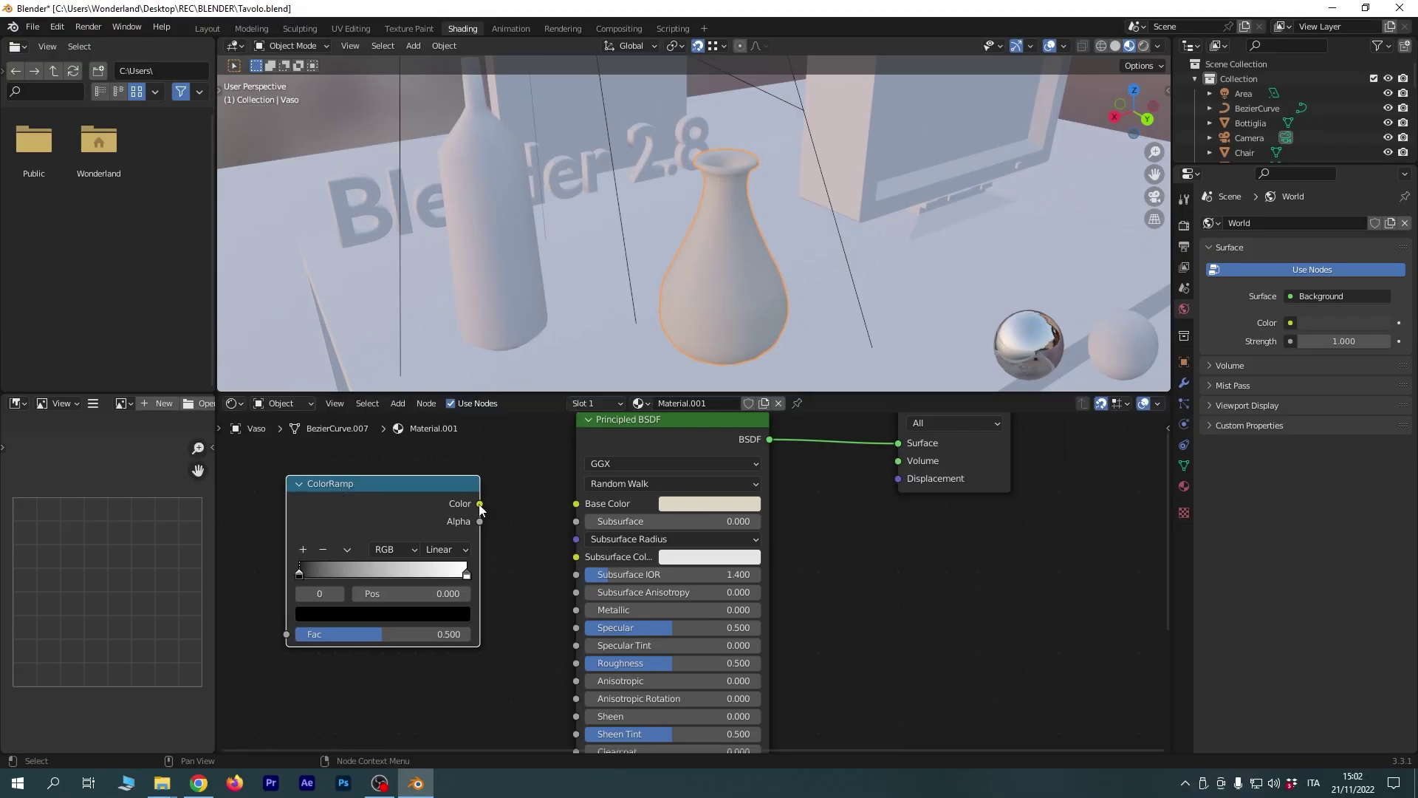
{"action": "left_click_drag", "start_coordinate": [480, 504], "coordinate": [560, 508]}
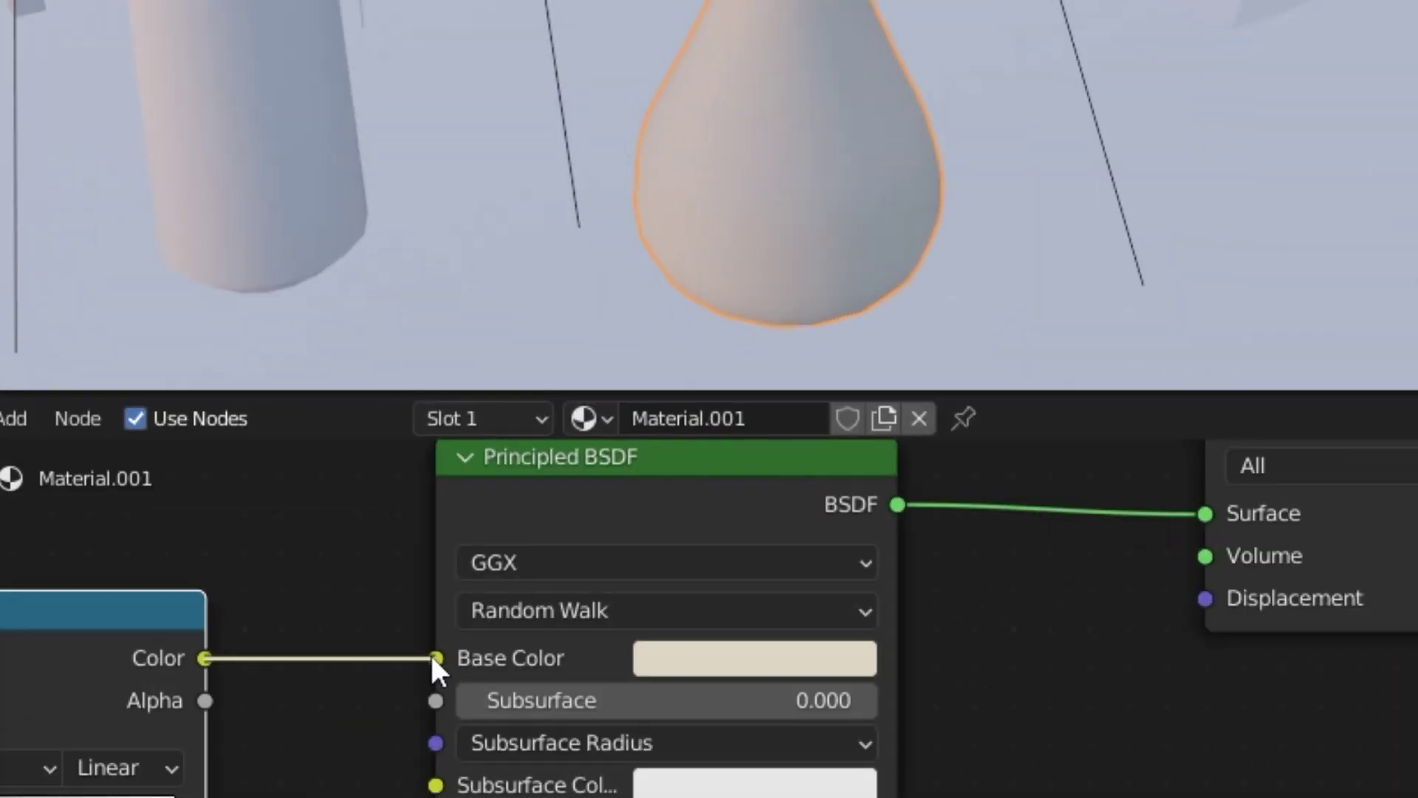
{"action": "mouse_move", "coordinate": [399, 662]}
{"action": "left_mouse_down"}
{"action": "mouse_move", "coordinate": [196, 663]}
{"action": "mouse_move", "coordinate": [433, 658]}
{"action": "mouse_move", "coordinate": [185, 666]}
{"action": "mouse_move", "coordinate": [387, 655]}
{"action": "mouse_move", "coordinate": [459, 674]}
{"action": "mouse_move", "coordinate": [241, 676]}
{"action": "mouse_move", "coordinate": [436, 658]}
{"action": "left_mouse_up"}
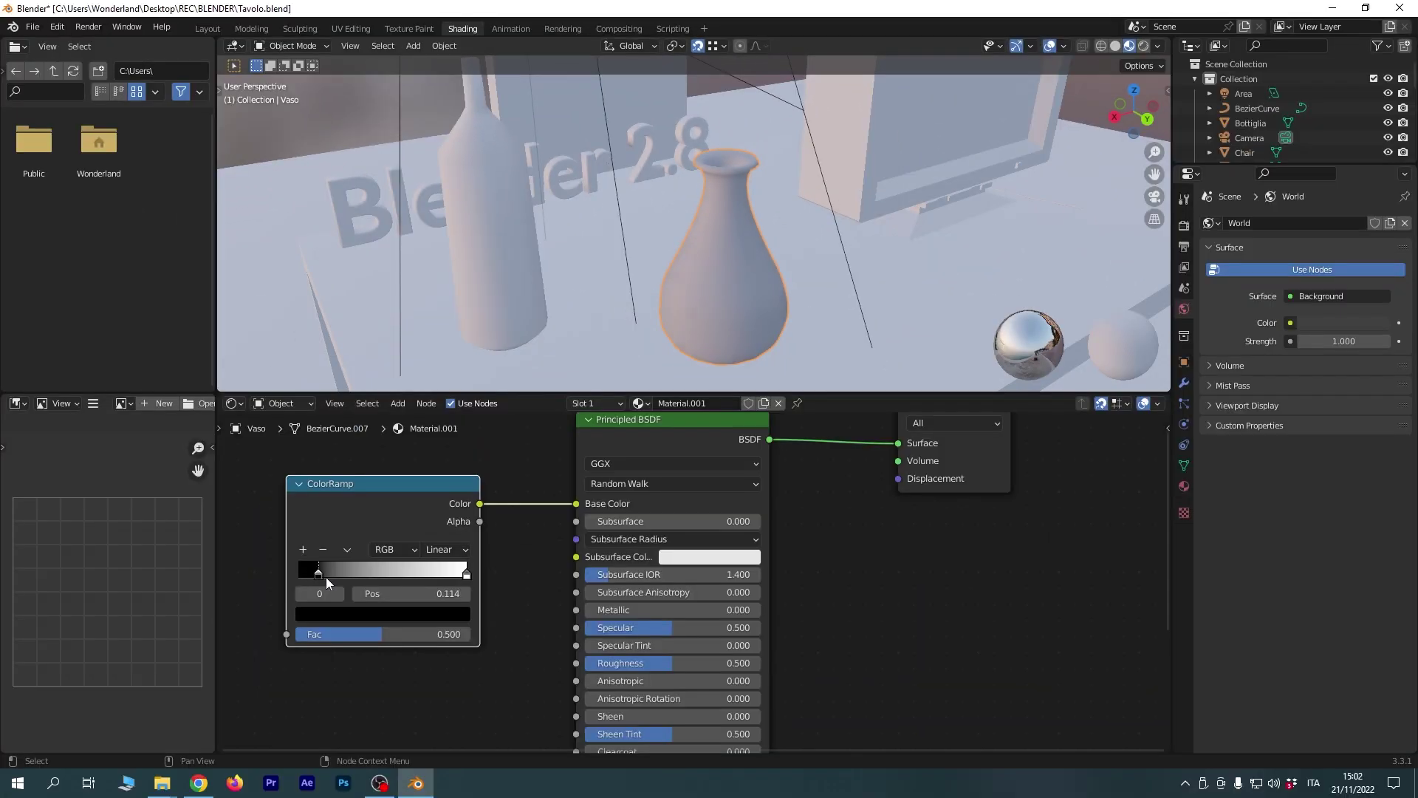
{"action": "mouse_move", "coordinate": [326, 577]}
{"action": "left_mouse_down"}
{"action": "mouse_move", "coordinate": [415, 565]}
{"action": "mouse_move", "coordinate": [341, 576]}
{"action": "mouse_move", "coordinate": [410, 571]}
{"action": "mouse_move", "coordinate": [365, 576]}
{"action": "mouse_move", "coordinate": [393, 569]}
{"action": "left_mouse_up"}
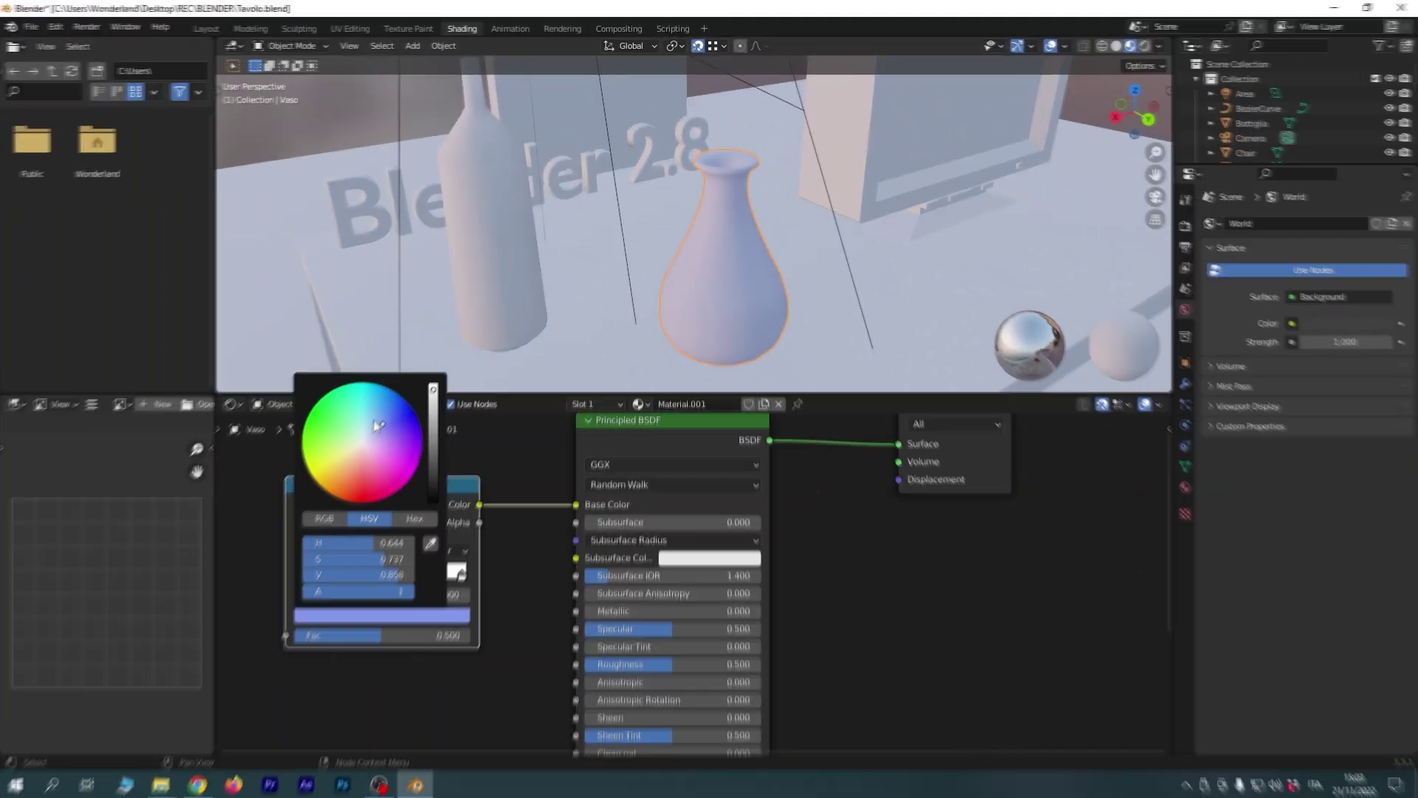
{"action": "left_click_drag", "start_coordinate": [384, 558], "coordinate": [399, 555]}
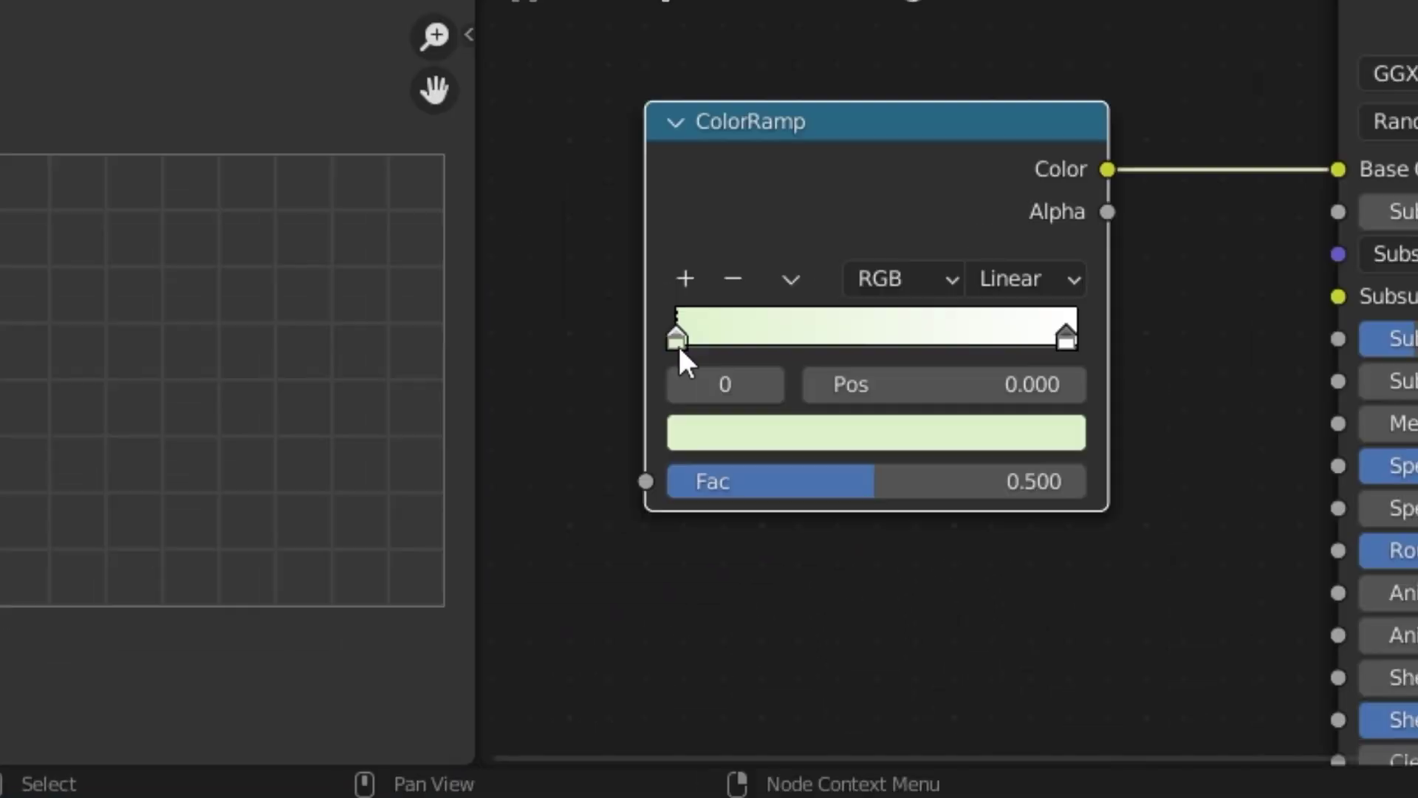
Tint a ColorRamp stop light blue and reposition the stops, leaving the left one at 0.332.
{"action": "left_click", "coordinate": [787, 443]}
{"action": "left_click_drag", "start_coordinate": [848, 10], "coordinate": [840, 0]}
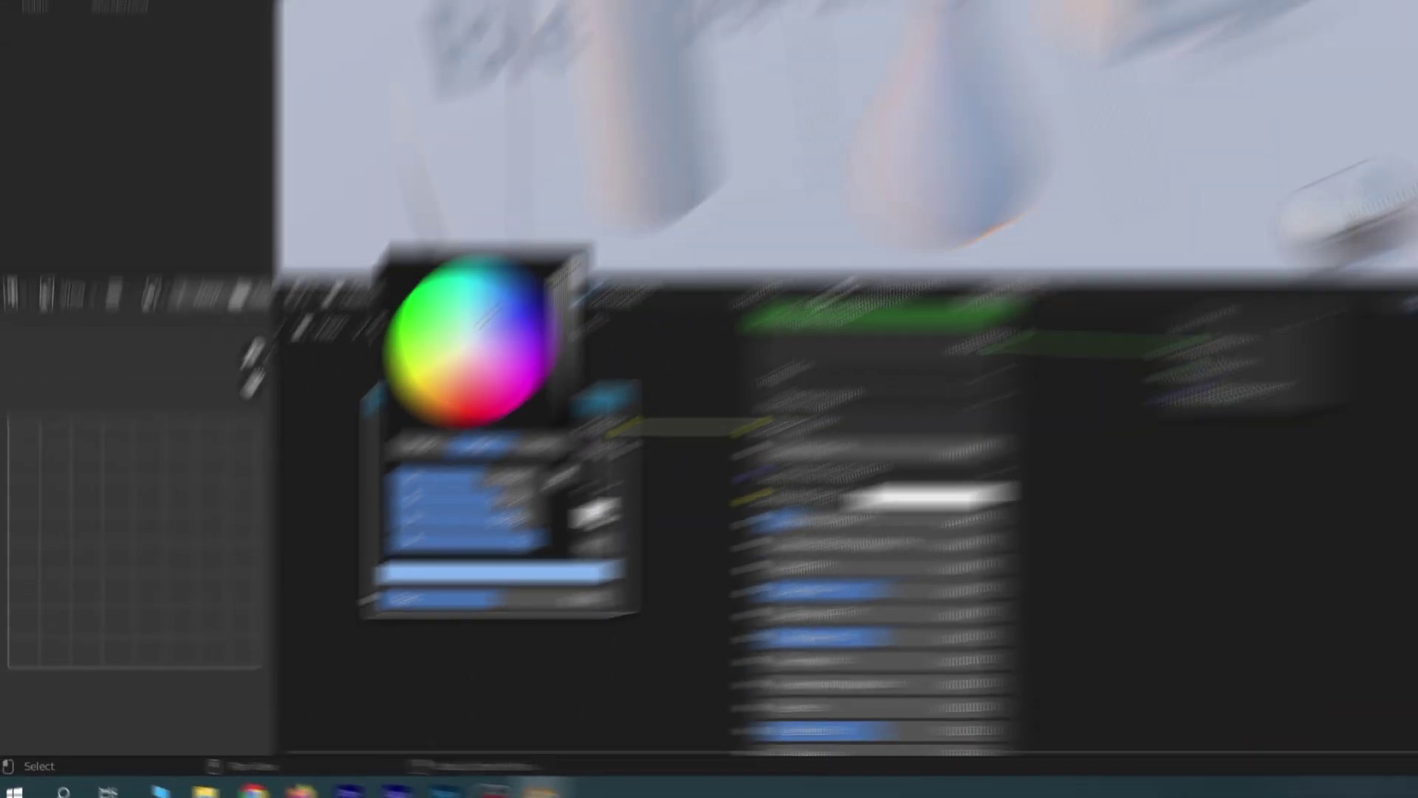
{"action": "left_click", "coordinate": [462, 578]}
{"action": "left_click_drag", "start_coordinate": [462, 578], "coordinate": [468, 578]}
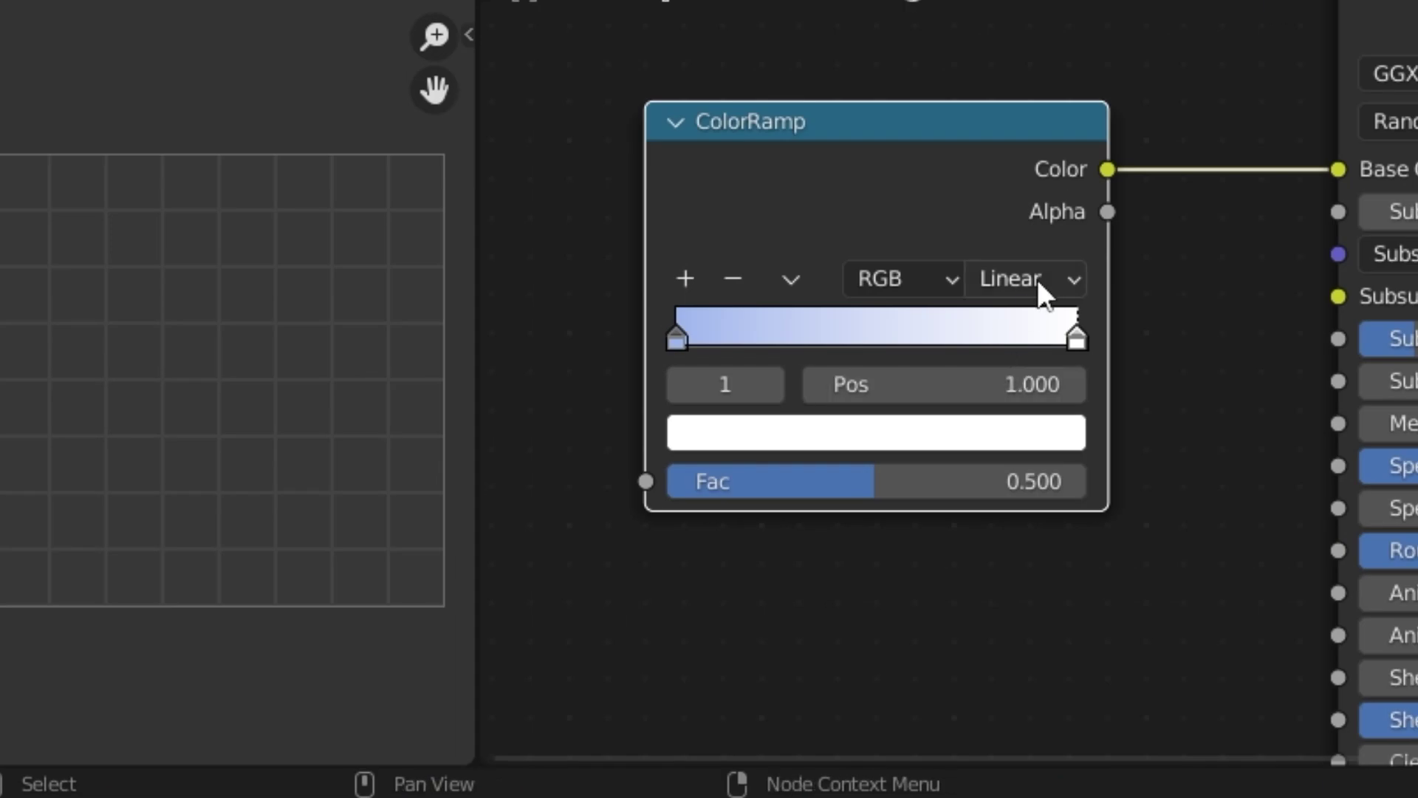
{"action": "left_click", "coordinate": [1034, 281]}
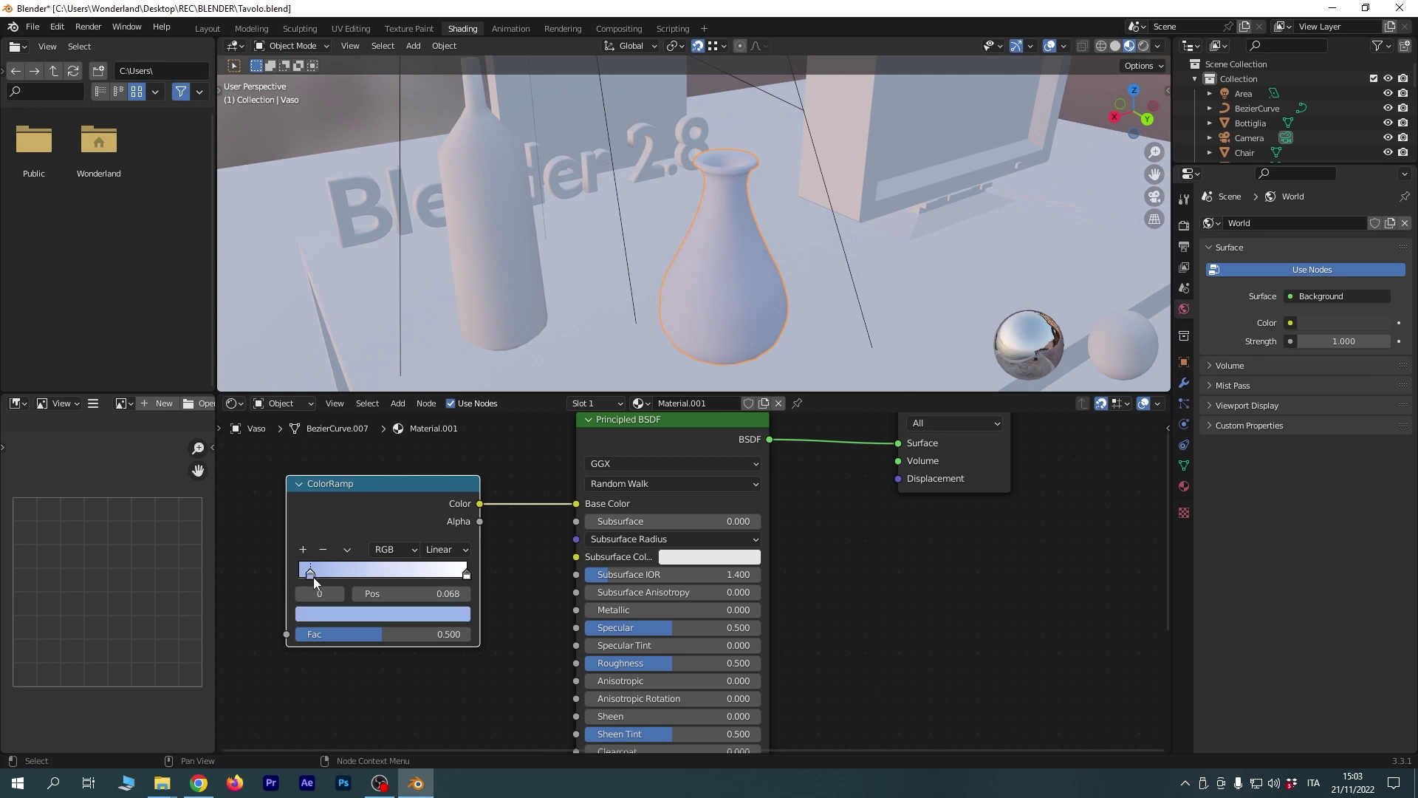
{"action": "left_click_drag", "start_coordinate": [299, 576], "coordinate": [341, 577]}
{"action": "left_click_drag", "start_coordinate": [467, 578], "coordinate": [356, 578]}
{"action": "mouse_move", "coordinate": [724, 313]}
{"action": "middle_mouse_down"}
{"action": "mouse_move", "coordinate": [662, 312]}
{"action": "mouse_move", "coordinate": [548, 484]}
{"action": "middle_mouse_up"}
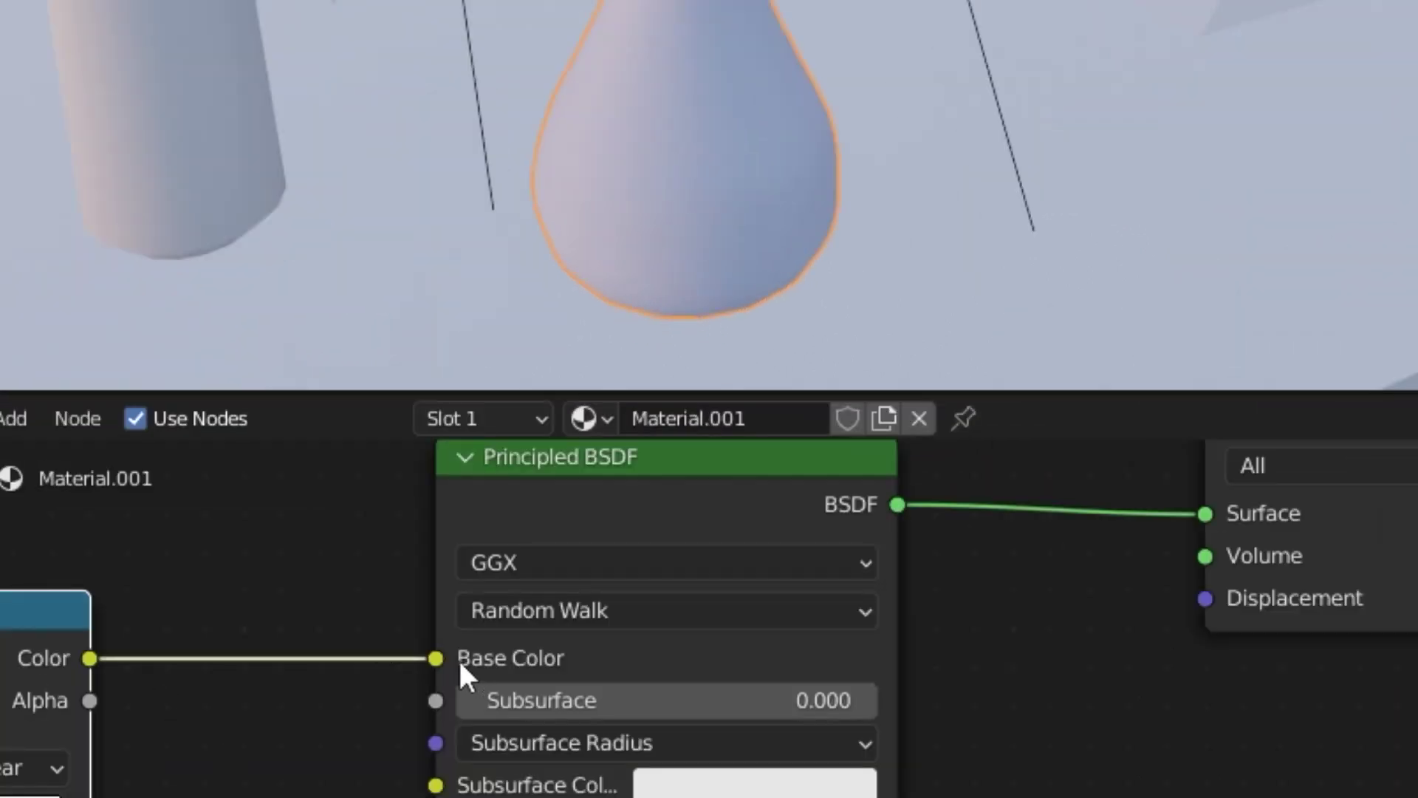
Disconnect the ColorRamp from Base Color, move it aside and shift the Principled BSDF down-left.
{"action": "left_click", "coordinate": [433, 663]}
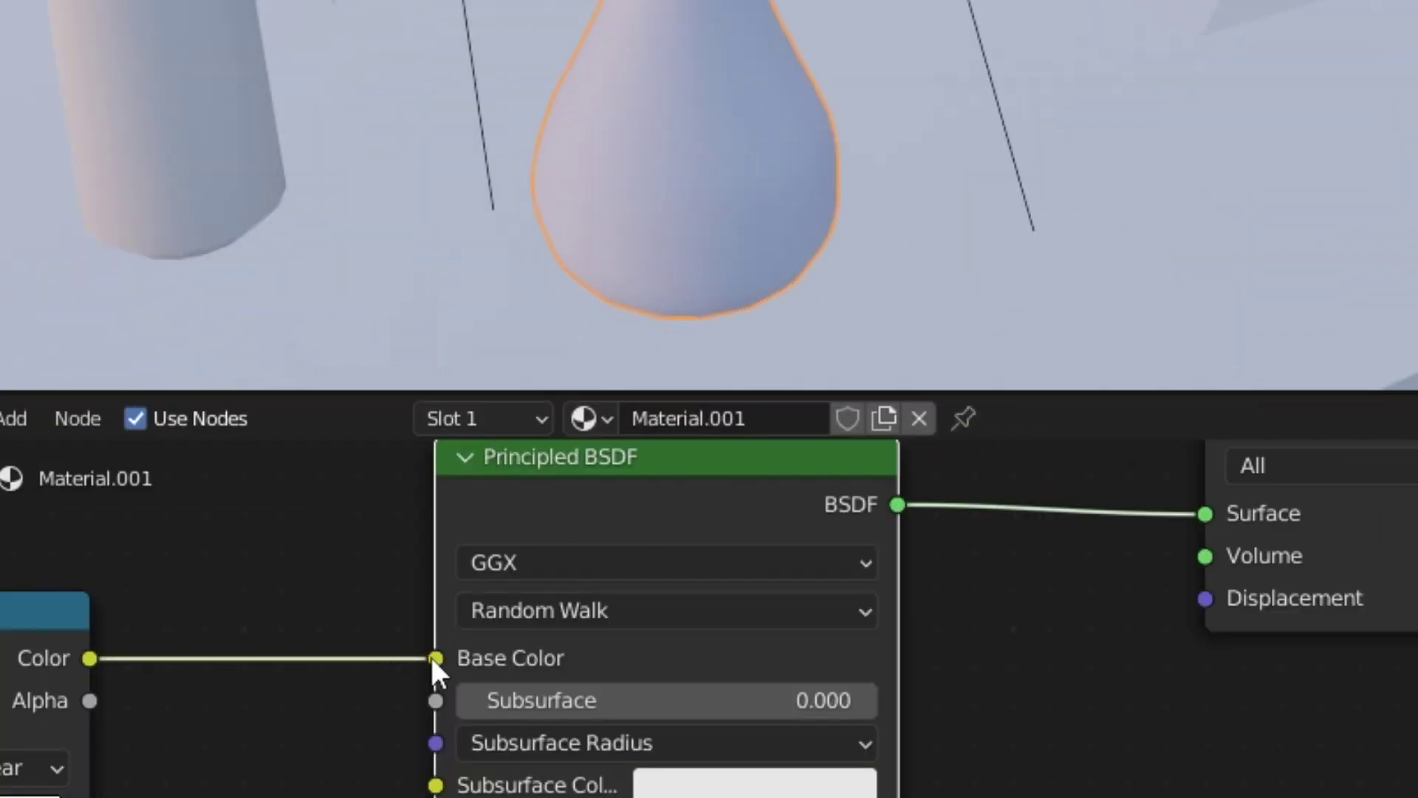
{"action": "mouse_move", "coordinate": [435, 658]}
{"action": "left_mouse_down"}
{"action": "mouse_move", "coordinate": [352, 624]}
{"action": "mouse_move", "coordinate": [440, 543]}
{"action": "left_mouse_up"}
{"action": "mouse_move", "coordinate": [318, 485]}
{"action": "left_mouse_down"}
{"action": "mouse_move", "coordinate": [338, 481]}
{"action": "mouse_move", "coordinate": [306, 480]}
{"action": "left_mouse_up"}
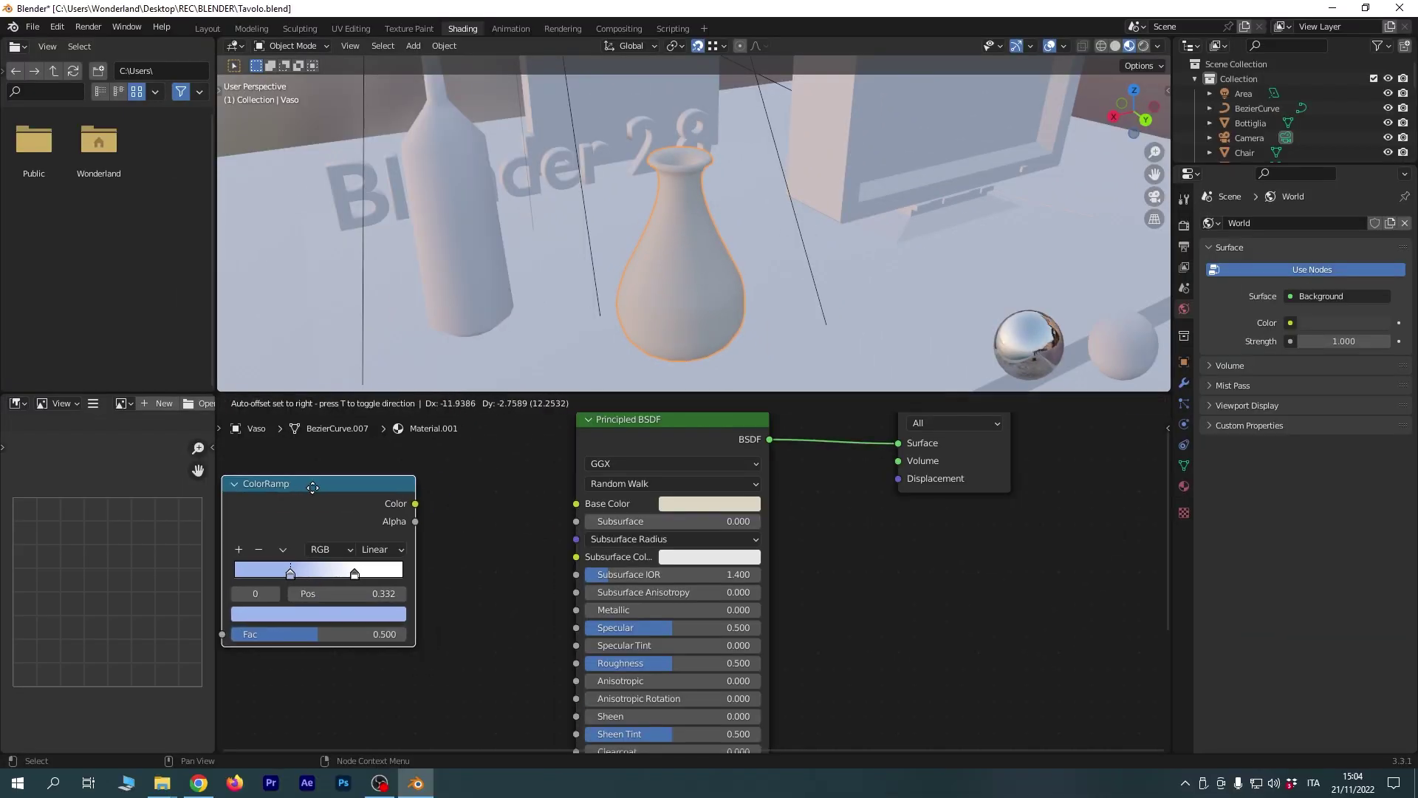
{"action": "left_click_drag", "start_coordinate": [686, 419], "coordinate": [672, 434]}
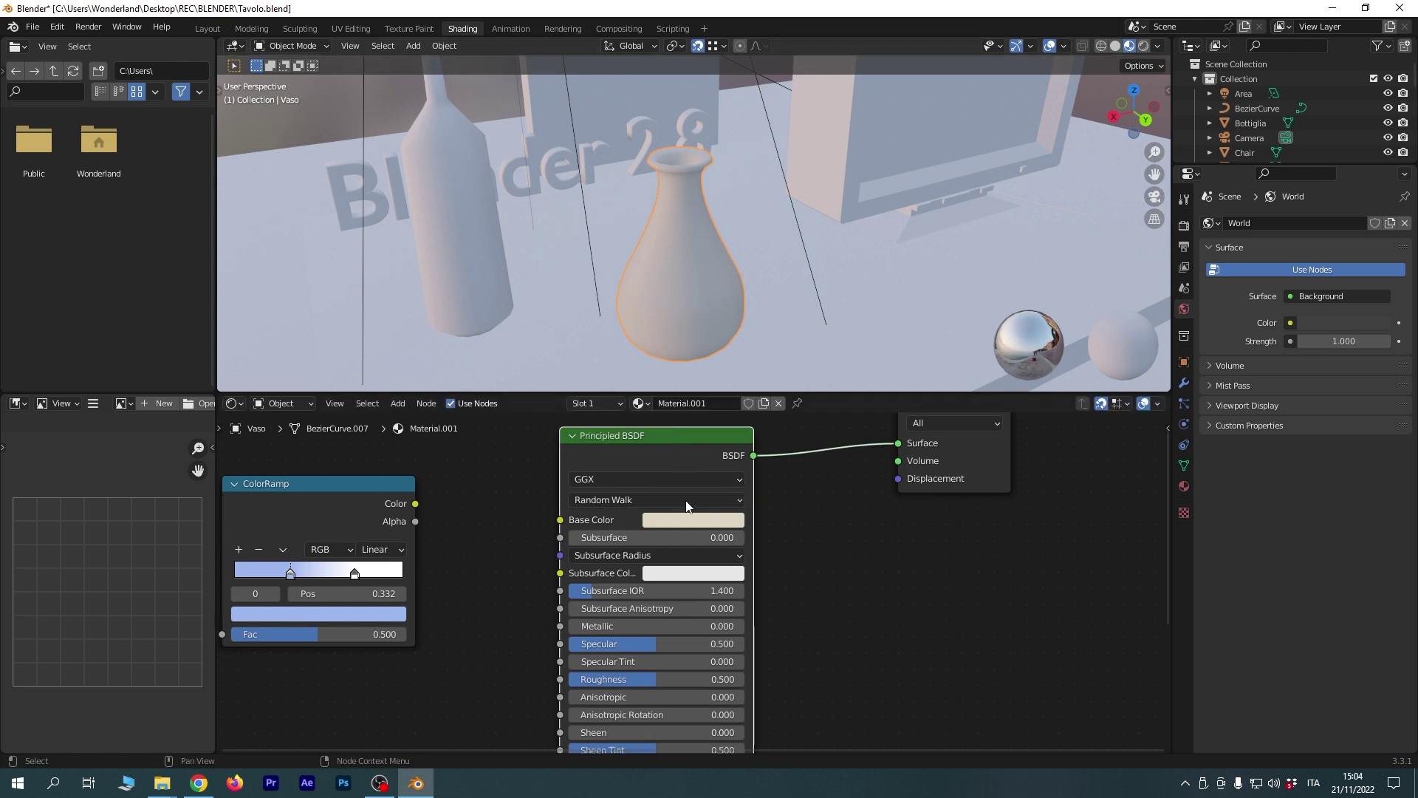
Shift the vase's Principled BSDF Base Color to a peachy salmon orange.
{"action": "left_click", "coordinate": [694, 526]}
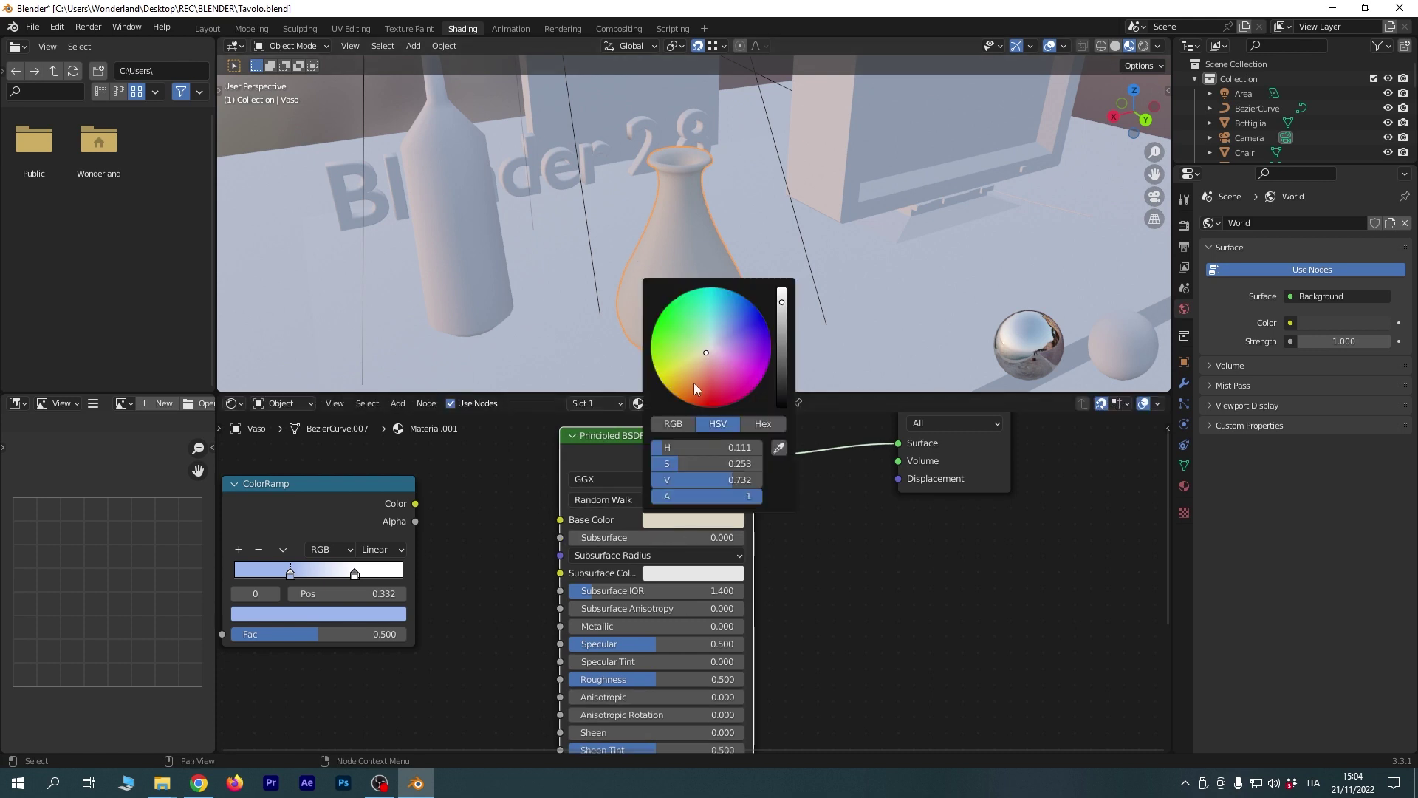
{"action": "left_click_drag", "start_coordinate": [706, 354], "coordinate": [702, 361]}
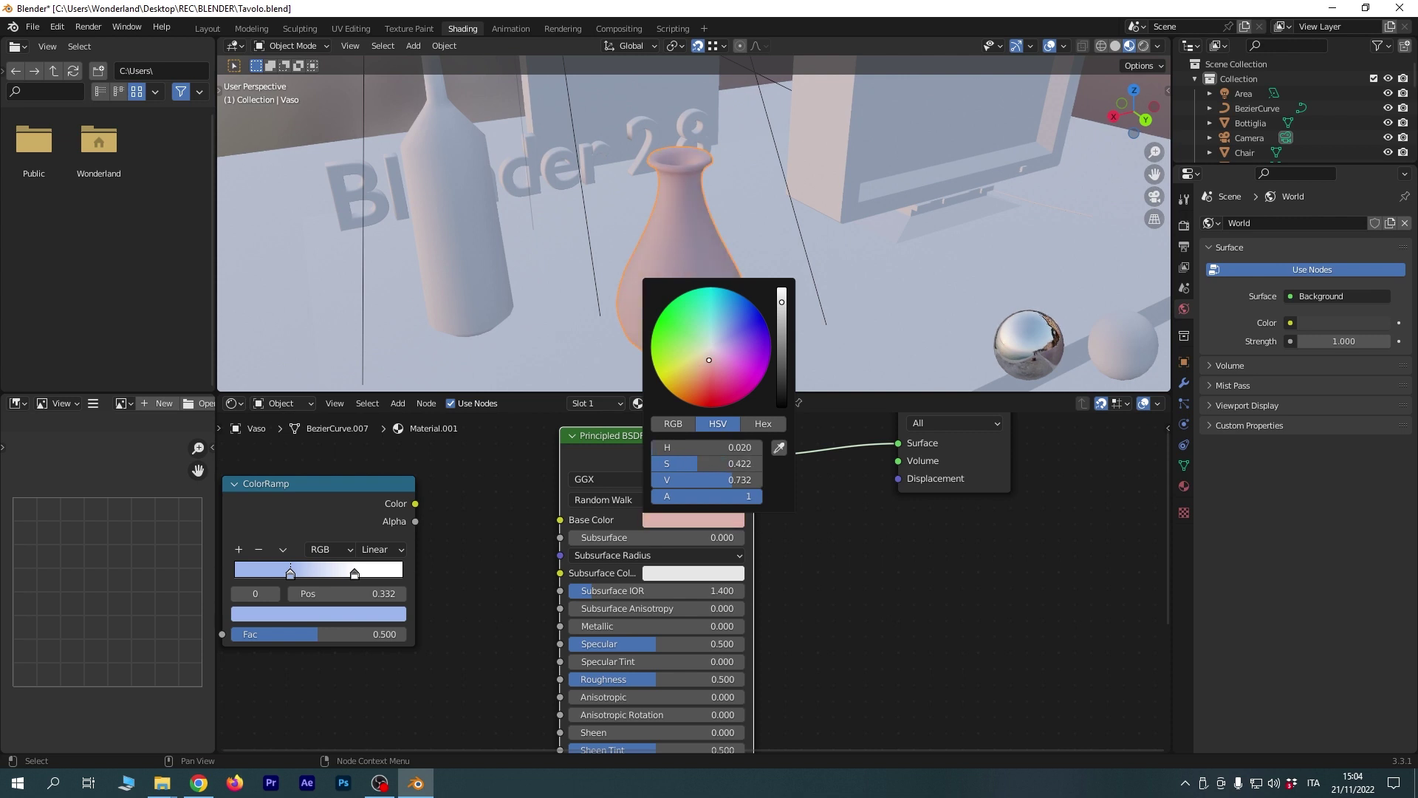
{"action": "scroll", "coordinate": [562, 617], "scroll_direction": "up", "scroll_amount": 1}
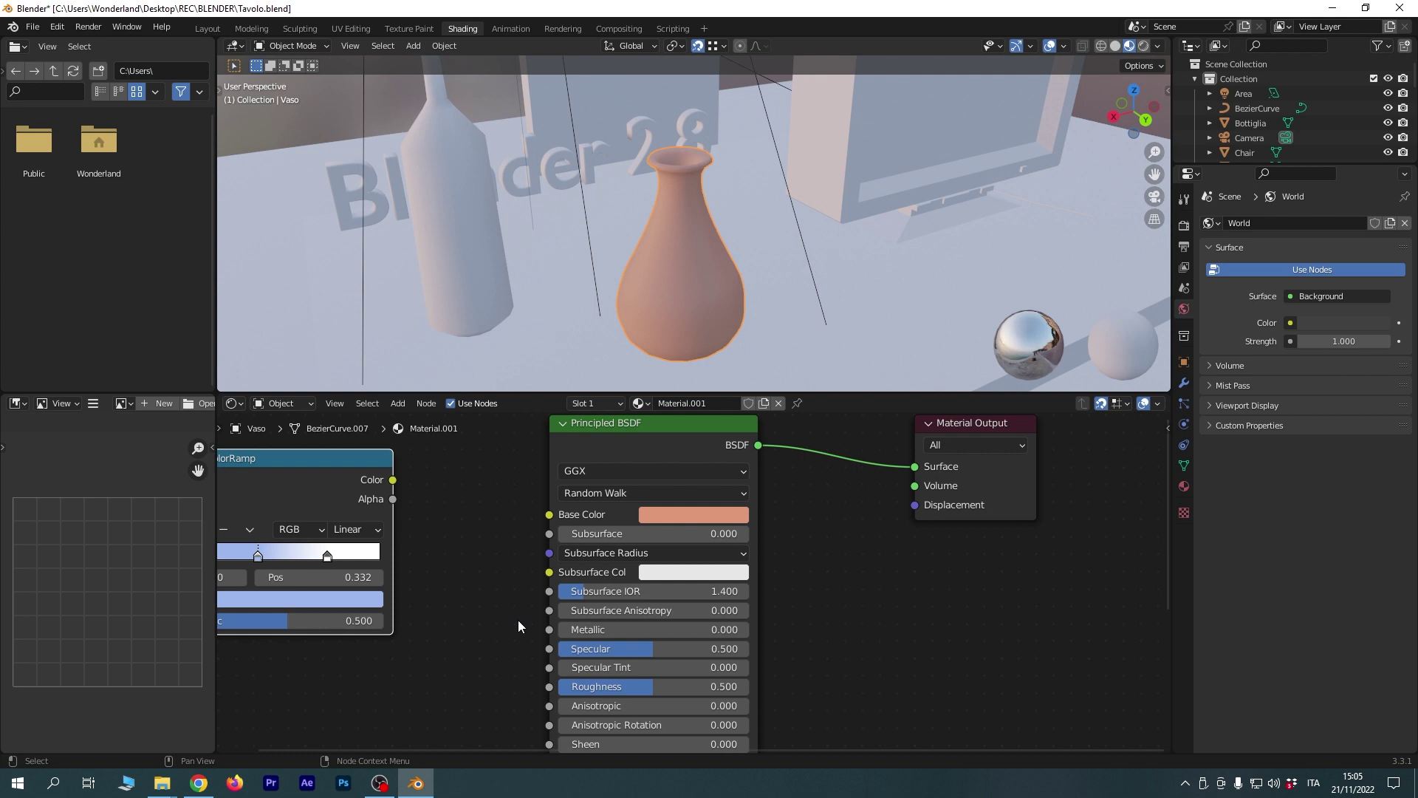
{"action": "middle_click_drag", "start_coordinate": [505, 615], "coordinate": [522, 541]}
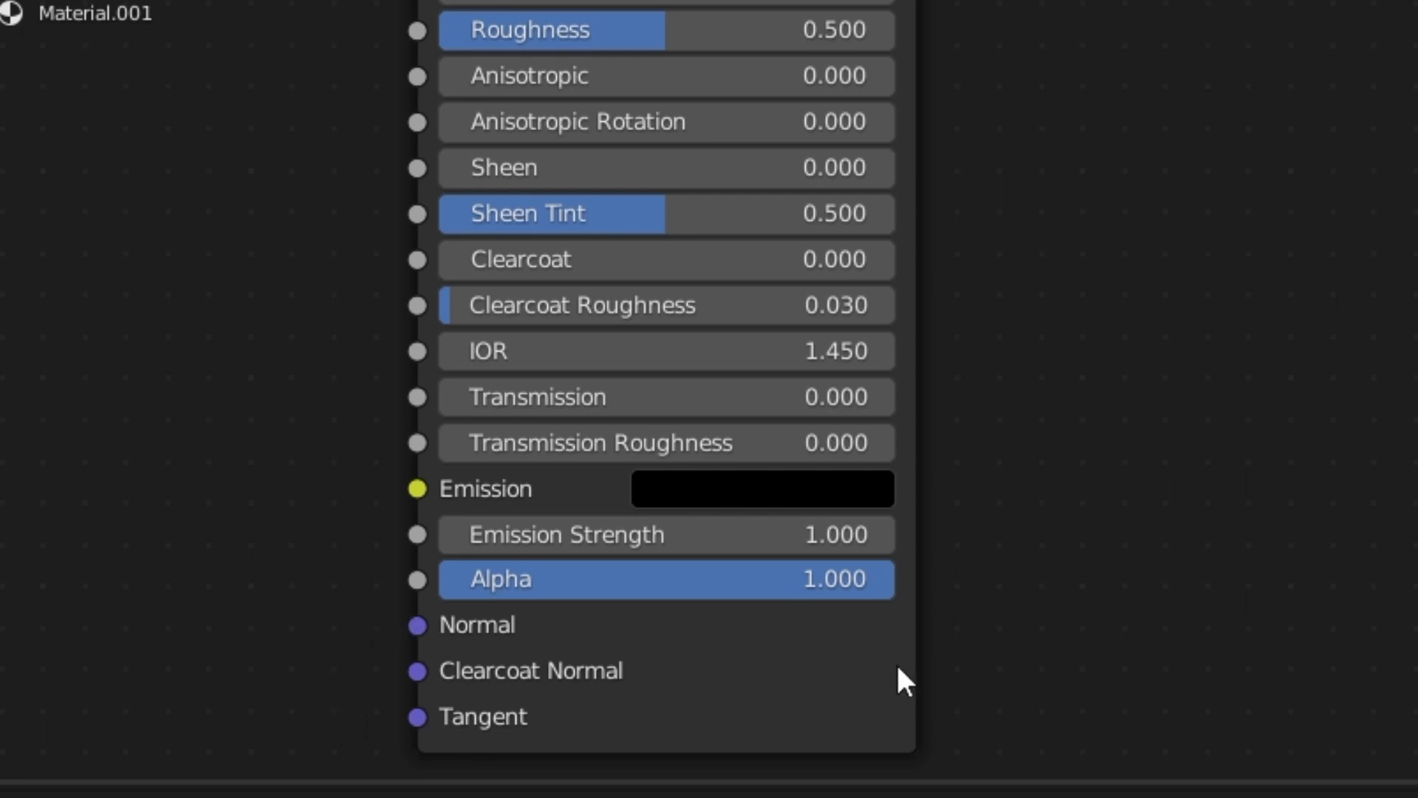
{"action": "middle_click_drag", "start_coordinate": [1071, 133], "coordinate": [1043, 556]}
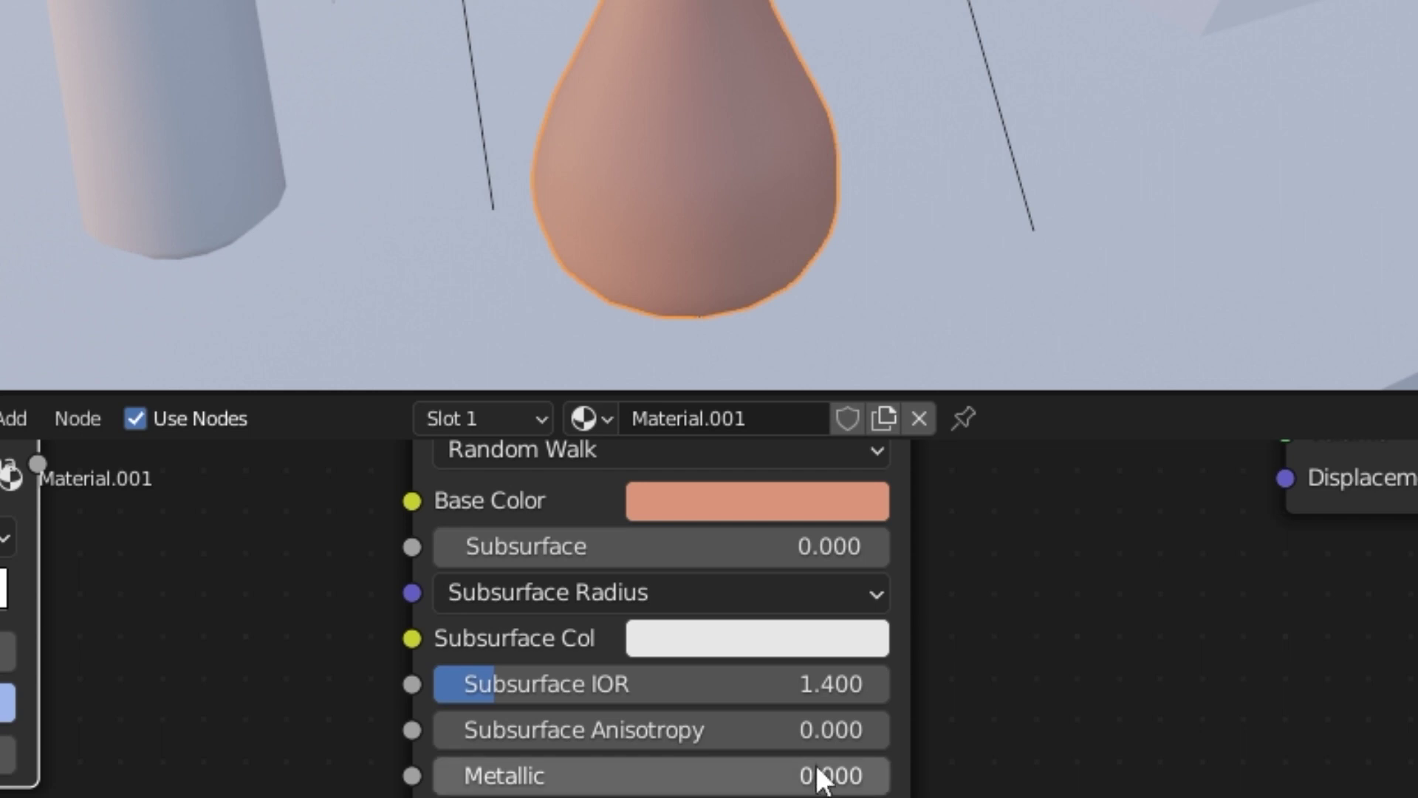
{"action": "left_click_drag", "start_coordinate": [500, 776], "coordinate": [658, 775]}
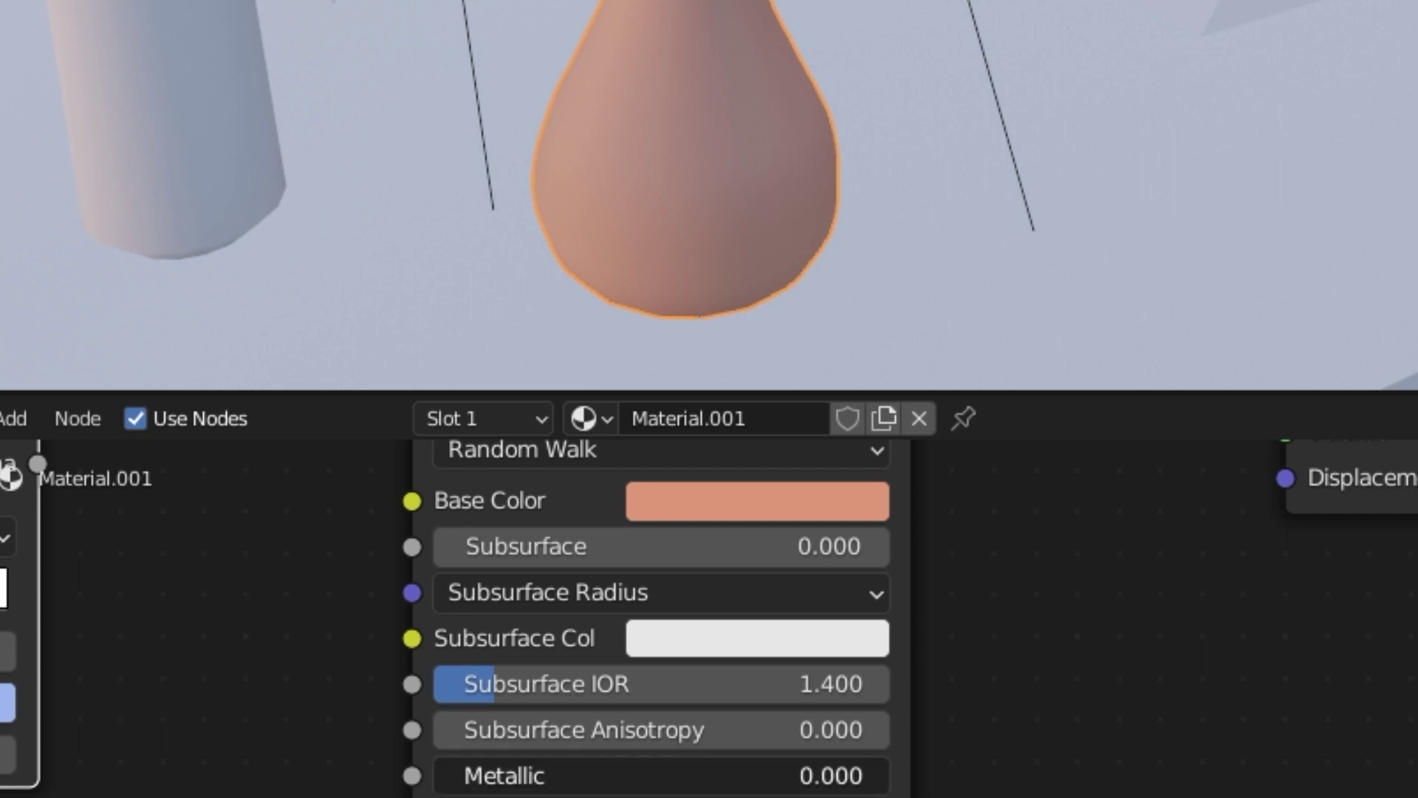
{"action": "key", "text": "Escape"}
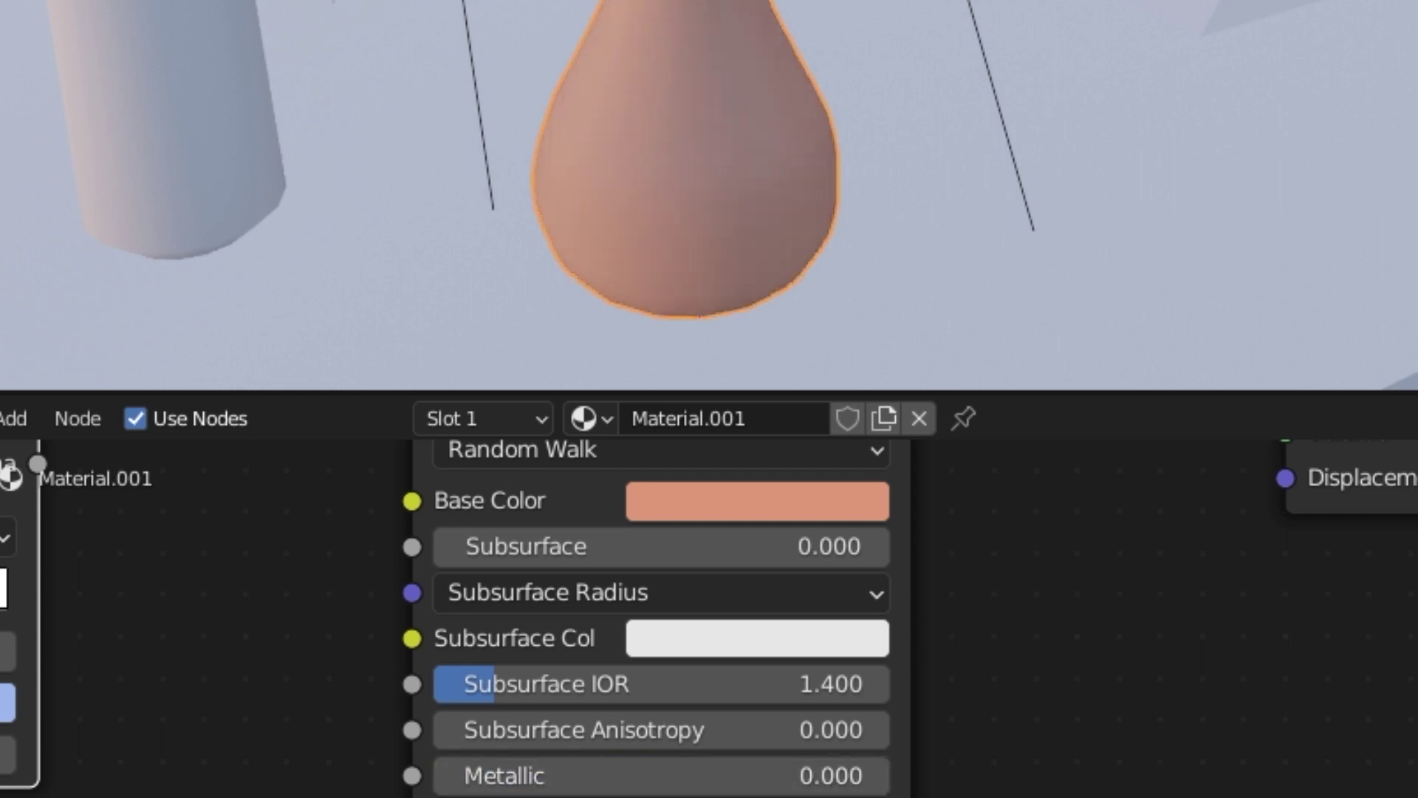
{"action": "left_click_drag", "start_coordinate": [516, 775], "coordinate": [812, 776]}
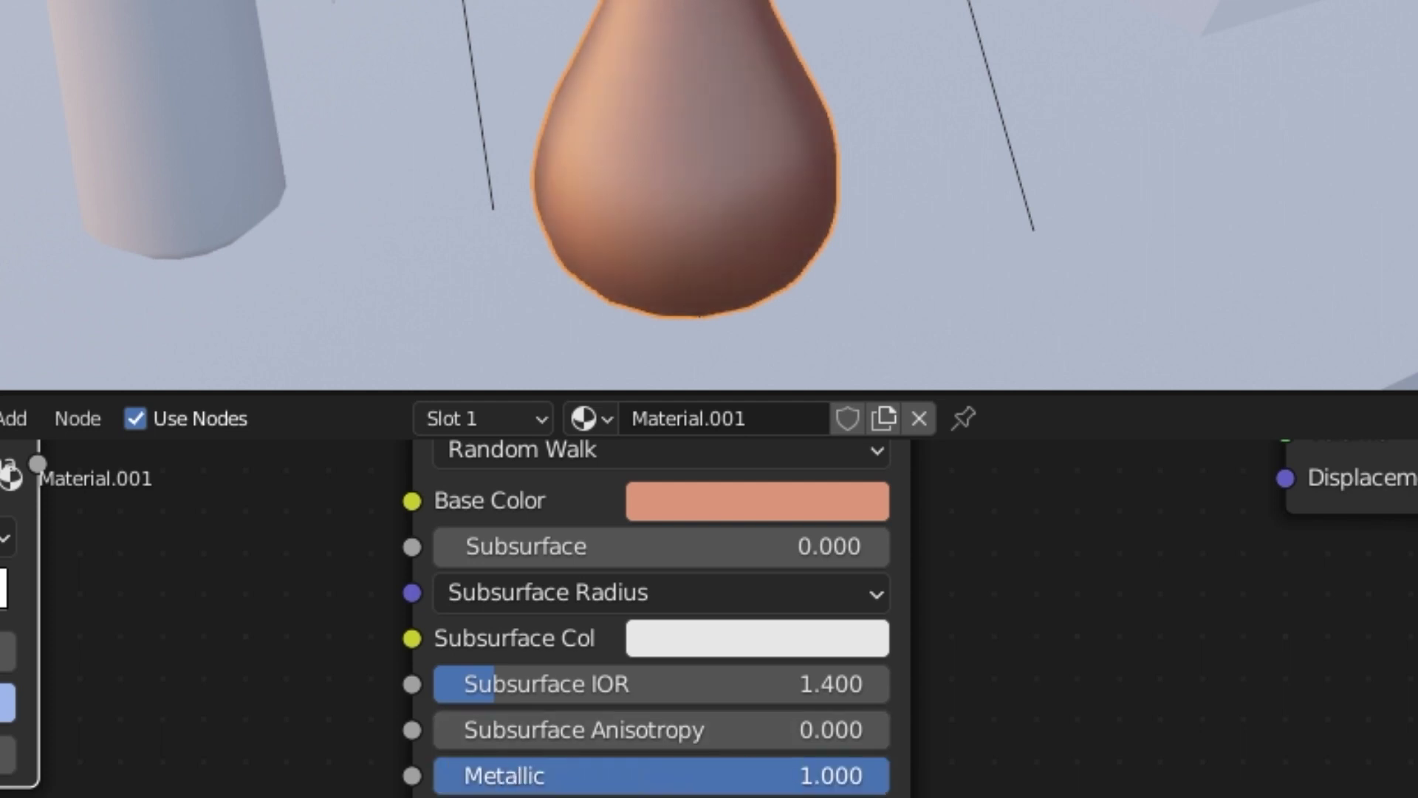
{"action": "scroll", "coordinate": [555, 90], "scroll_direction": "up", "scroll_amount": 2}
{"action": "scroll", "coordinate": [645, 118], "scroll_direction": "up", "scroll_amount": 1}
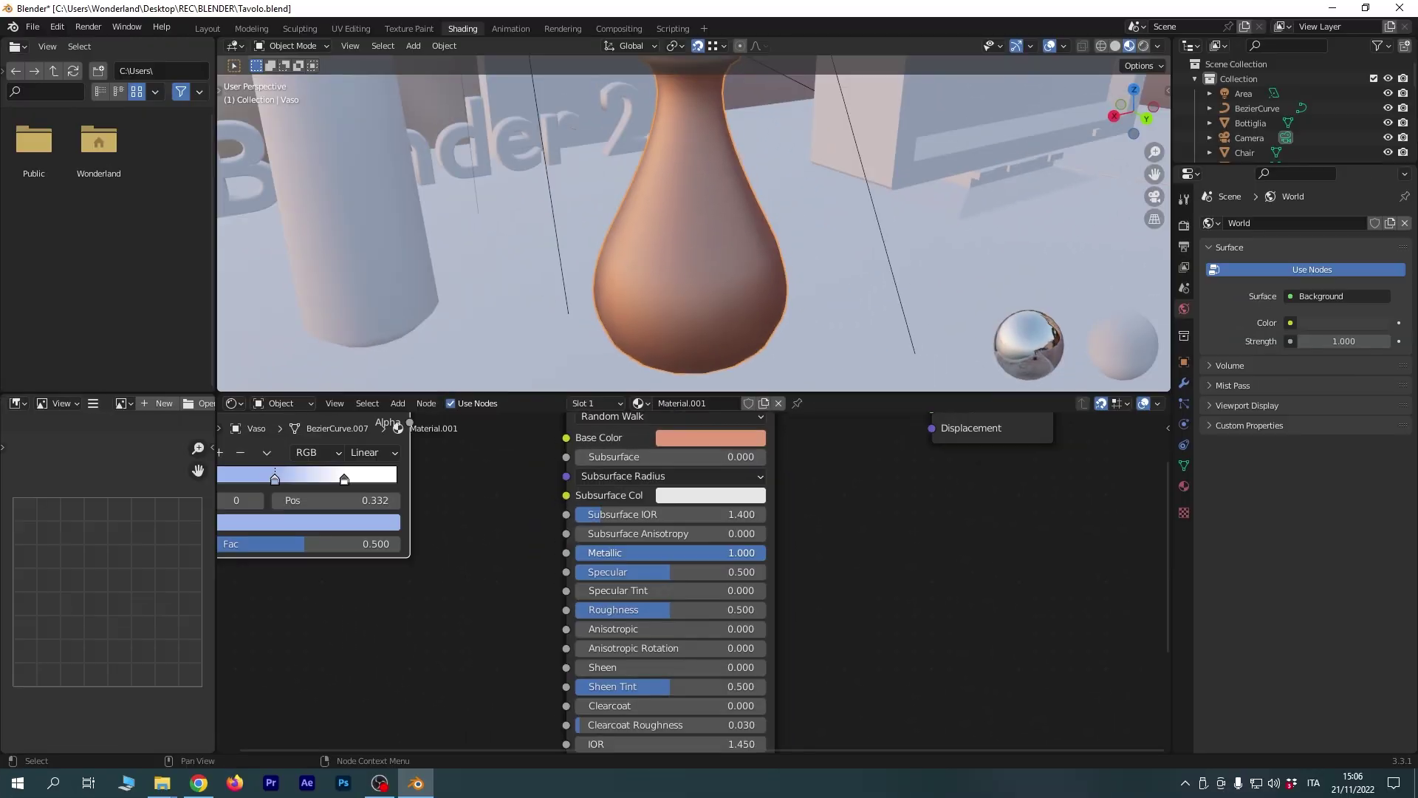
{"action": "double_click", "coordinate": [744, 547]}
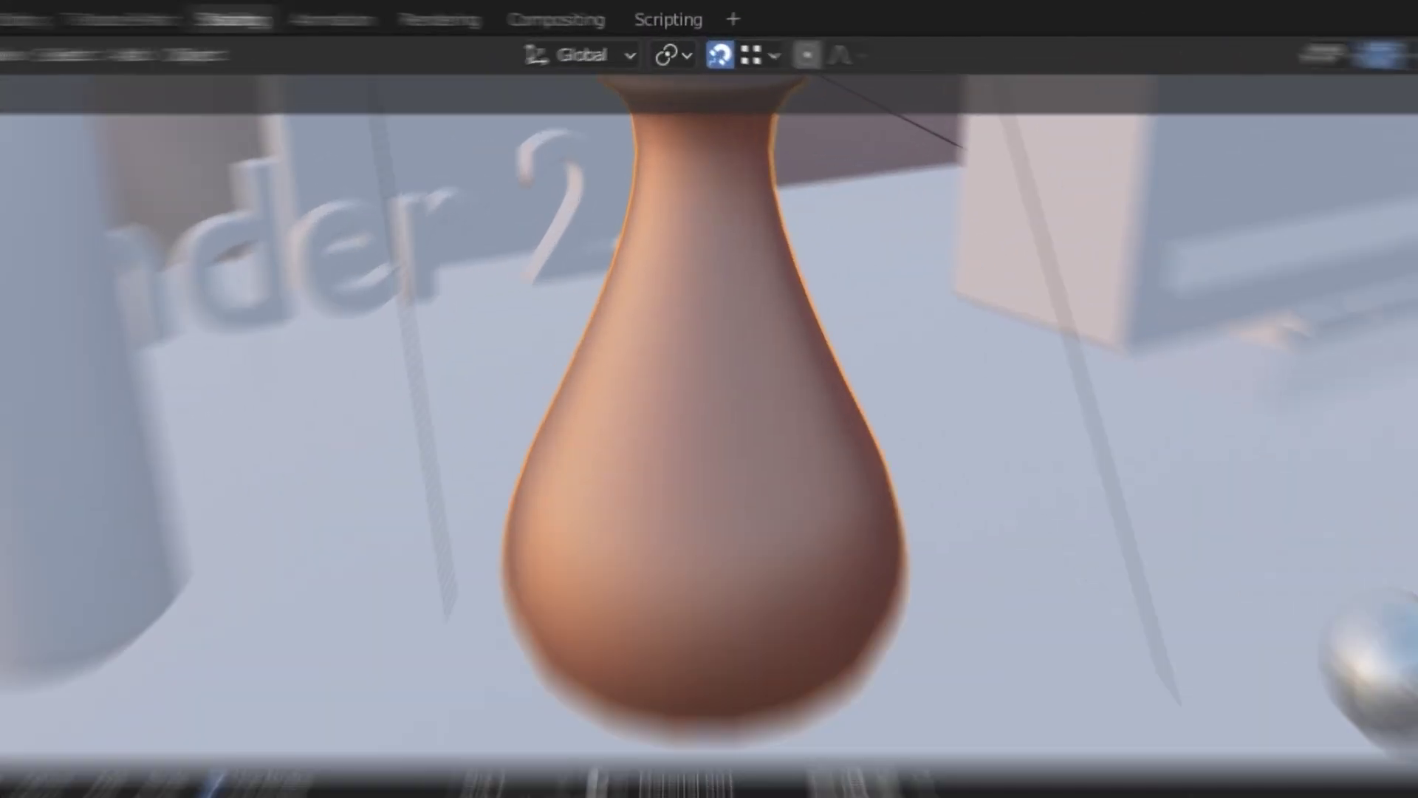
{"action": "mouse_move", "coordinate": [784, 592]}
{"action": "middle_mouse_down"}
{"action": "mouse_move", "coordinate": [760, 591]}
{"action": "mouse_move", "coordinate": [782, 579]}
{"action": "mouse_move", "coordinate": [804, 478]}
{"action": "mouse_move", "coordinate": [732, 608]}
{"action": "mouse_move", "coordinate": [740, 631]}
{"action": "mouse_move", "coordinate": [1141, 446]}
{"action": "mouse_move", "coordinate": [995, 388]}
{"action": "middle_mouse_up"}
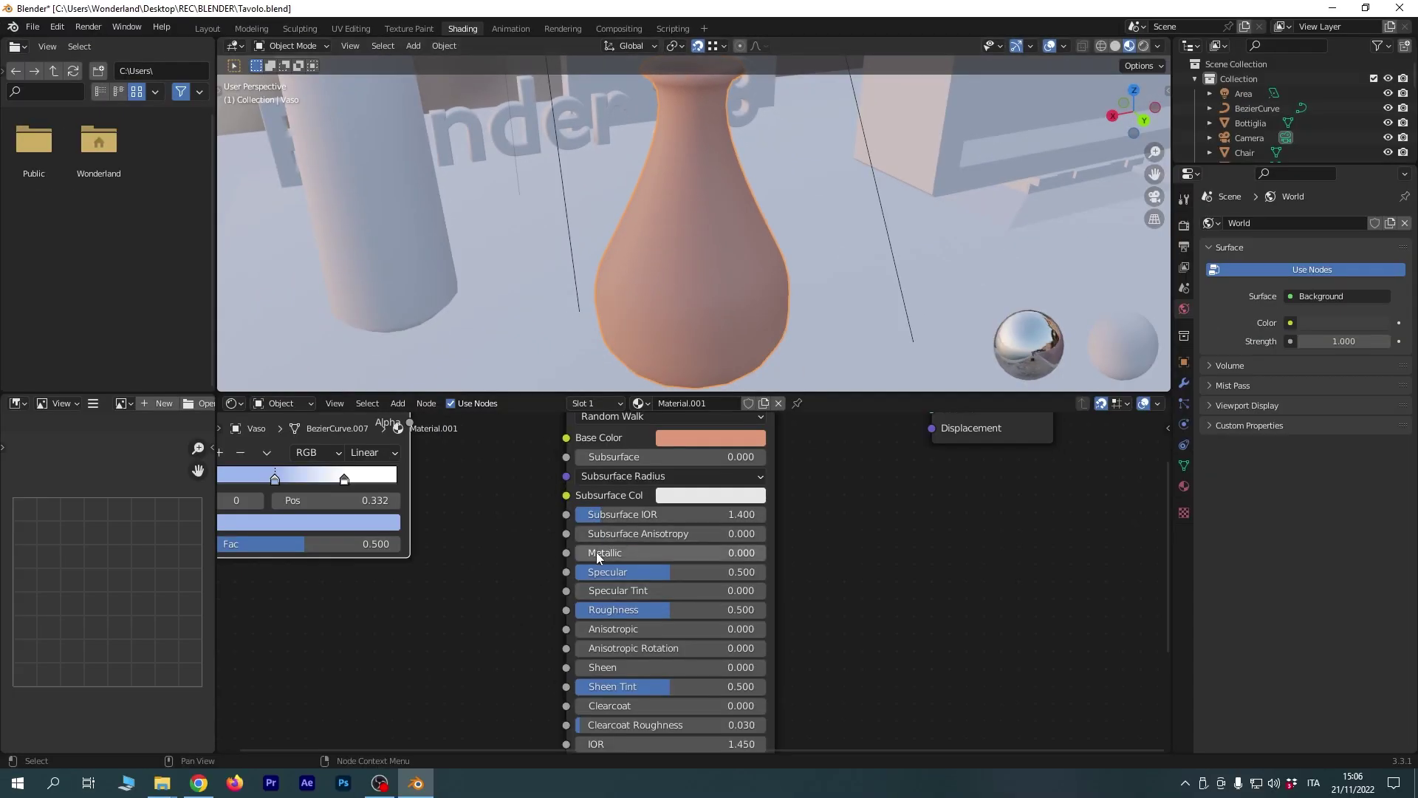
{"action": "mouse_move", "coordinate": [596, 552]}
{"action": "left_mouse_down"}
{"action": "mouse_move", "coordinate": [761, 552]}
{"action": "mouse_move", "coordinate": [591, 553]}
{"action": "left_mouse_up"}
Adjust the vase's Specular value while orbiting around the vase.
{"action": "middle_click_drag", "start_coordinate": [733, 300], "coordinate": [703, 285]}
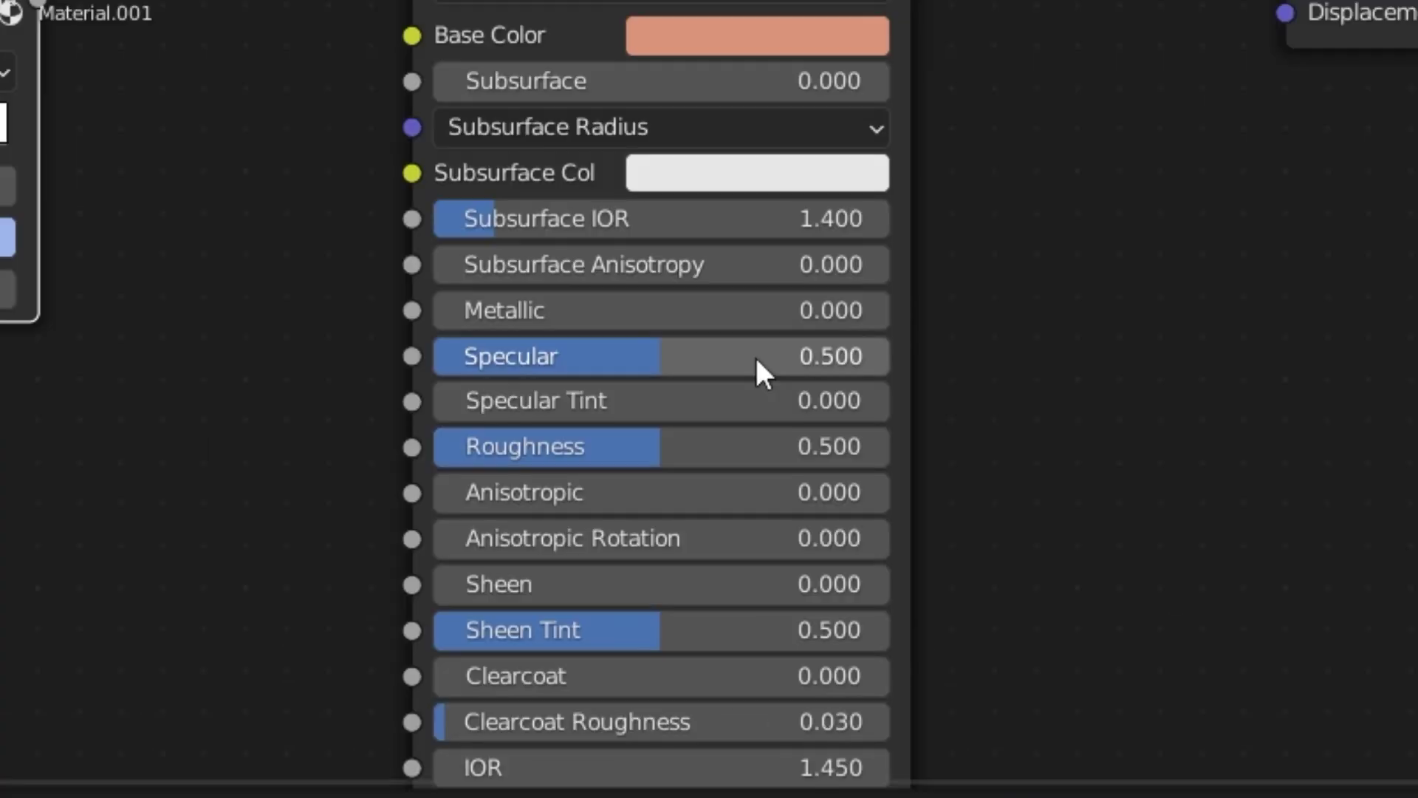
{"action": "left_click_drag", "start_coordinate": [710, 574], "coordinate": [699, 574]}
{"action": "mouse_move", "coordinate": [634, 356]}
{"action": "left_mouse_down"}
{"action": "mouse_move", "coordinate": [434, 356]}
{"action": "mouse_move", "coordinate": [889, 356]}
{"action": "left_mouse_up"}
{"action": "mouse_move", "coordinate": [751, 490]}
{"action": "middle_mouse_down"}
{"action": "mouse_move", "coordinate": [703, 538]}
{"action": "mouse_move", "coordinate": [668, 503]}
{"action": "middle_mouse_up"}
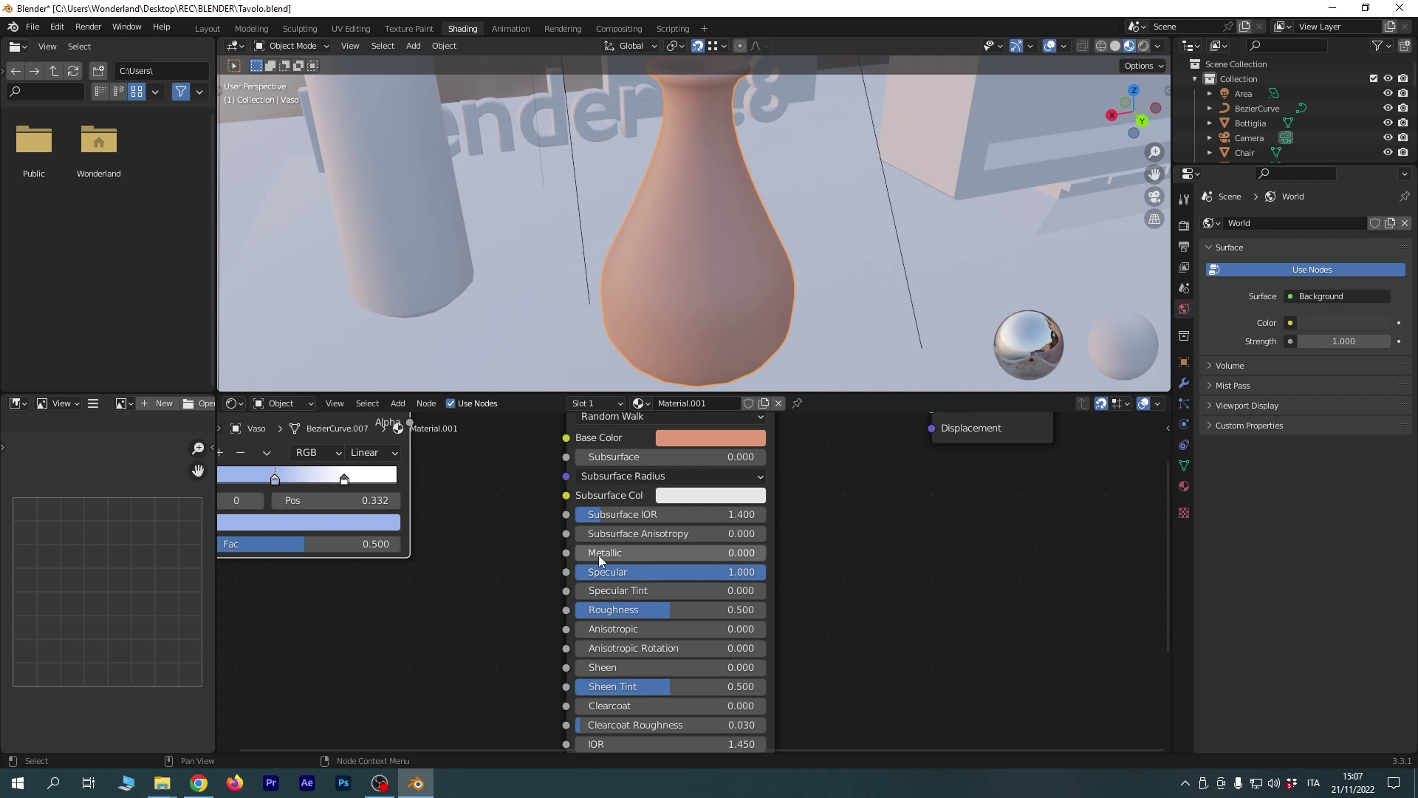
Raise the vase's Metallic to 1.000 and orbit out to see the whole vase.
{"action": "left_click_drag", "start_coordinate": [598, 556], "coordinate": [665, 555]}
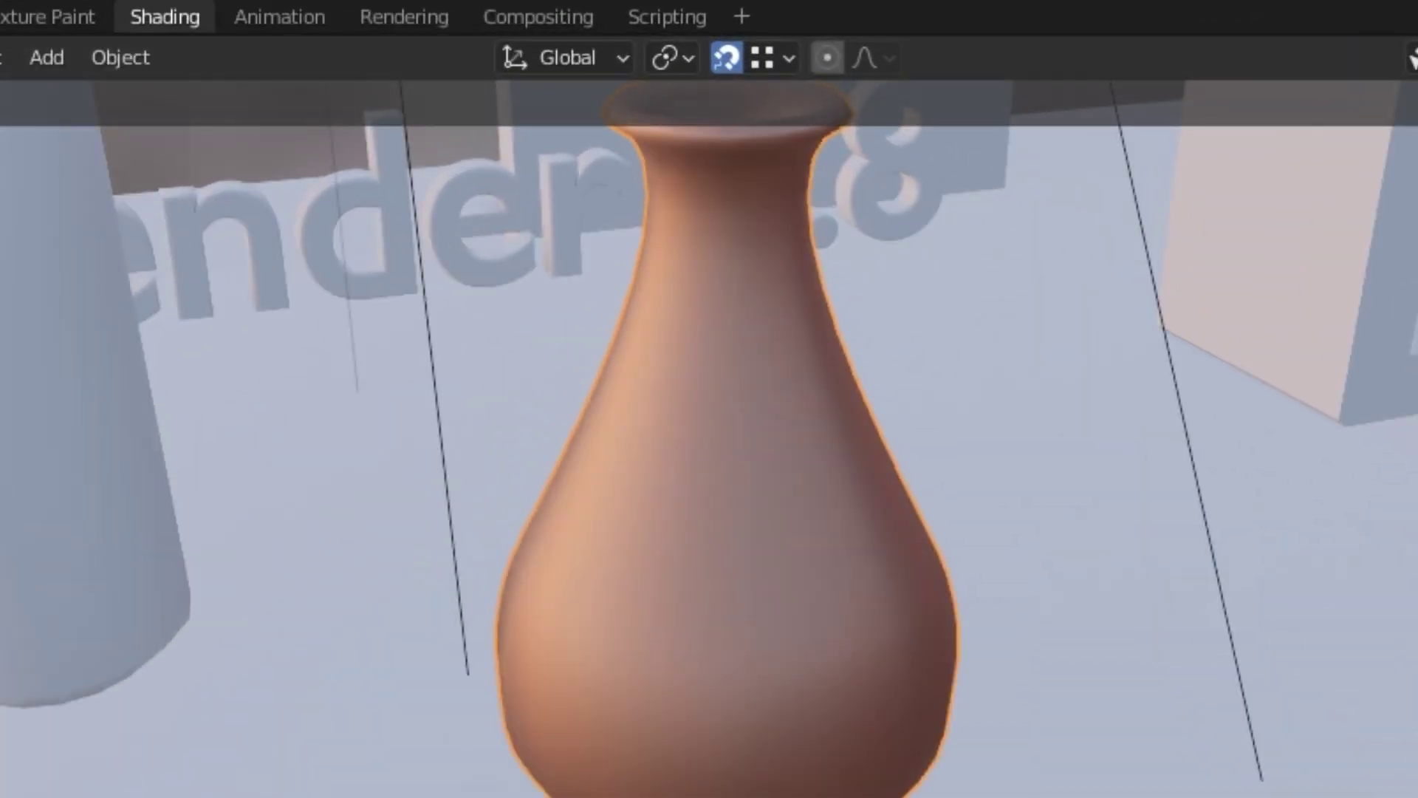
{"action": "mouse_move", "coordinate": [802, 591]}
{"action": "middle_mouse_down"}
{"action": "mouse_move", "coordinate": [723, 605]}
{"action": "mouse_move", "coordinate": [641, 564]}
{"action": "middle_mouse_up"}
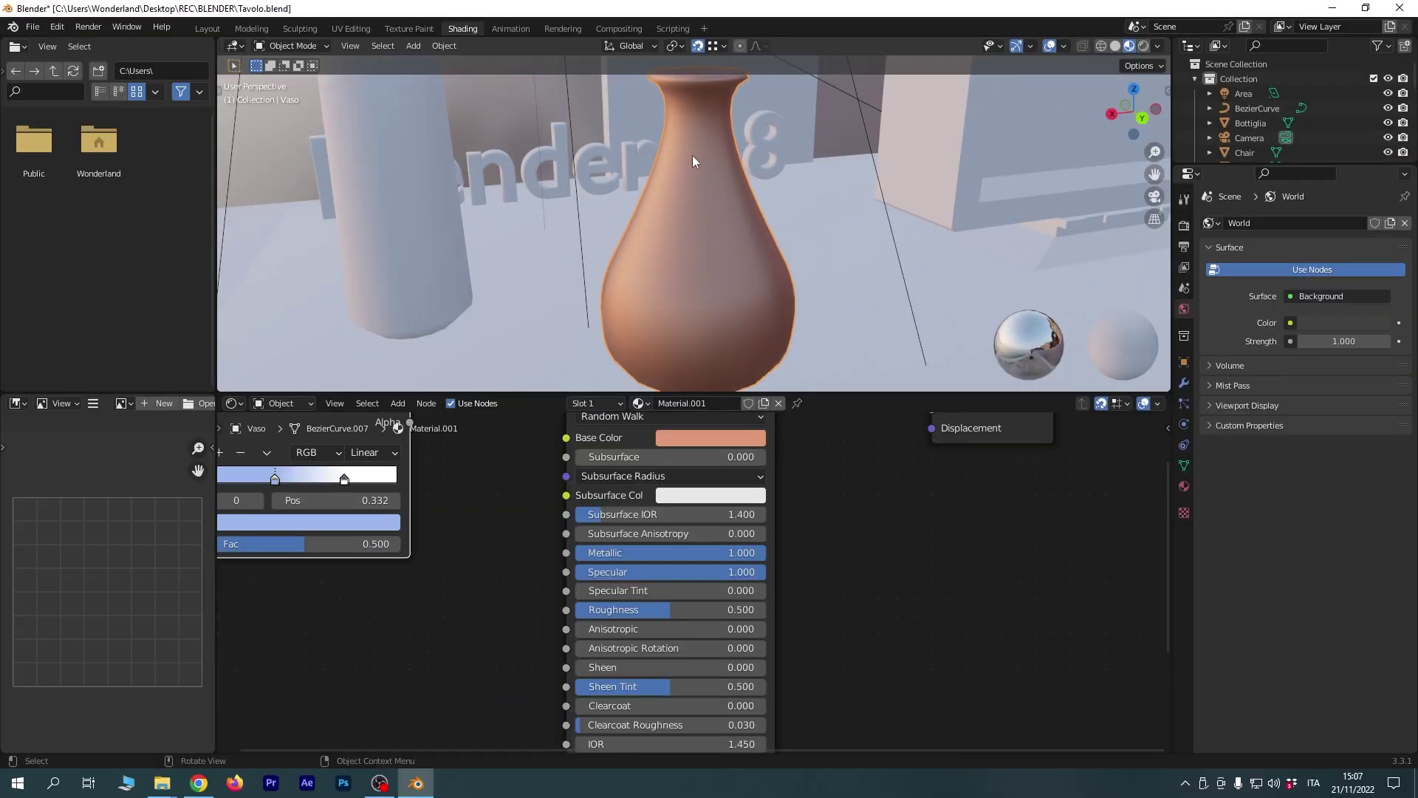
{"action": "scroll", "coordinate": [700, 163], "scroll_direction": "down", "scroll_amount": 1}
{"action": "mouse_move", "coordinate": [697, 175]}
{"action": "middle_mouse_down"}
{"action": "mouse_move", "coordinate": [698, 194]}
{"action": "mouse_move", "coordinate": [706, 166]}
{"action": "middle_mouse_up"}
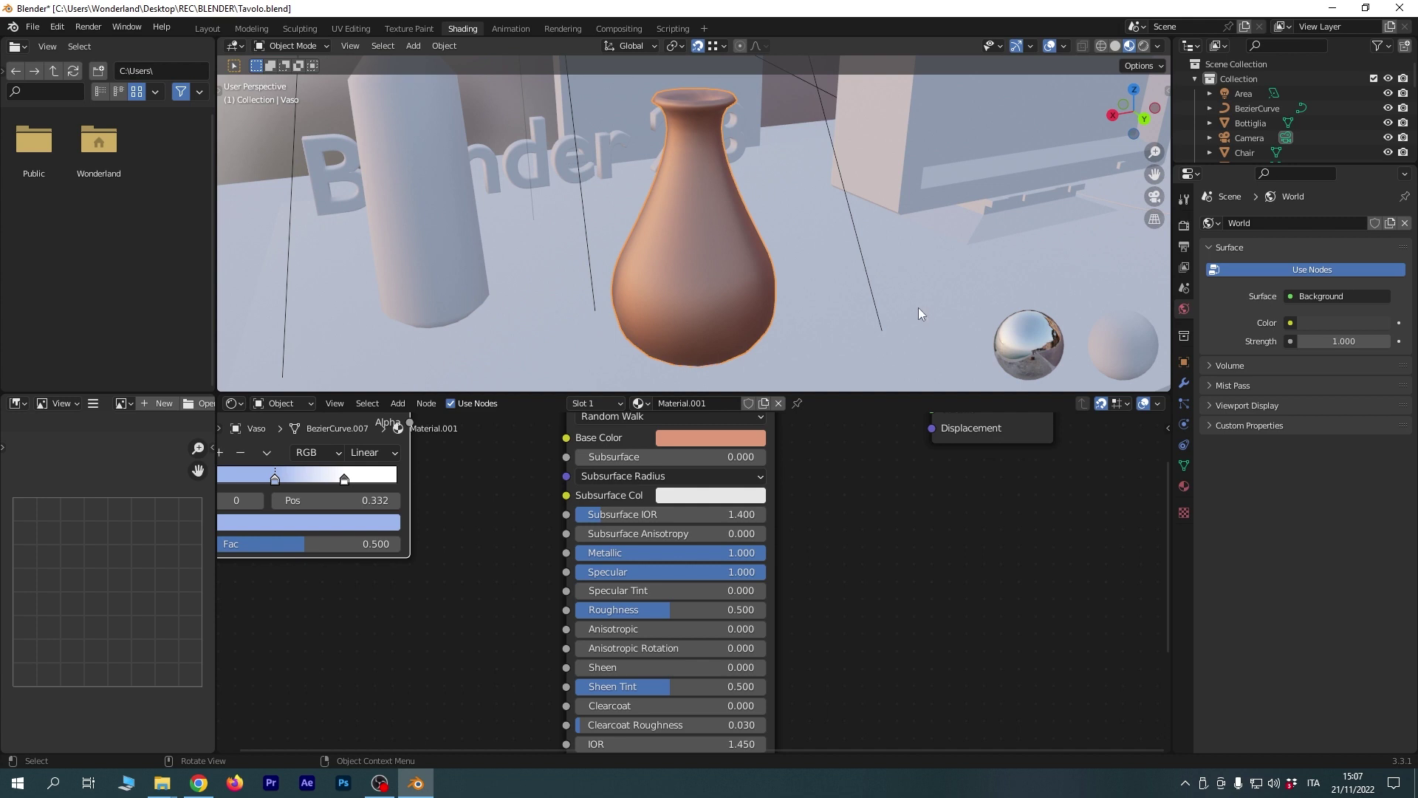
Open the Viewport Shading popover to preview a different outdoor HDRI.
{"action": "left_click", "coordinate": [1158, 46]}
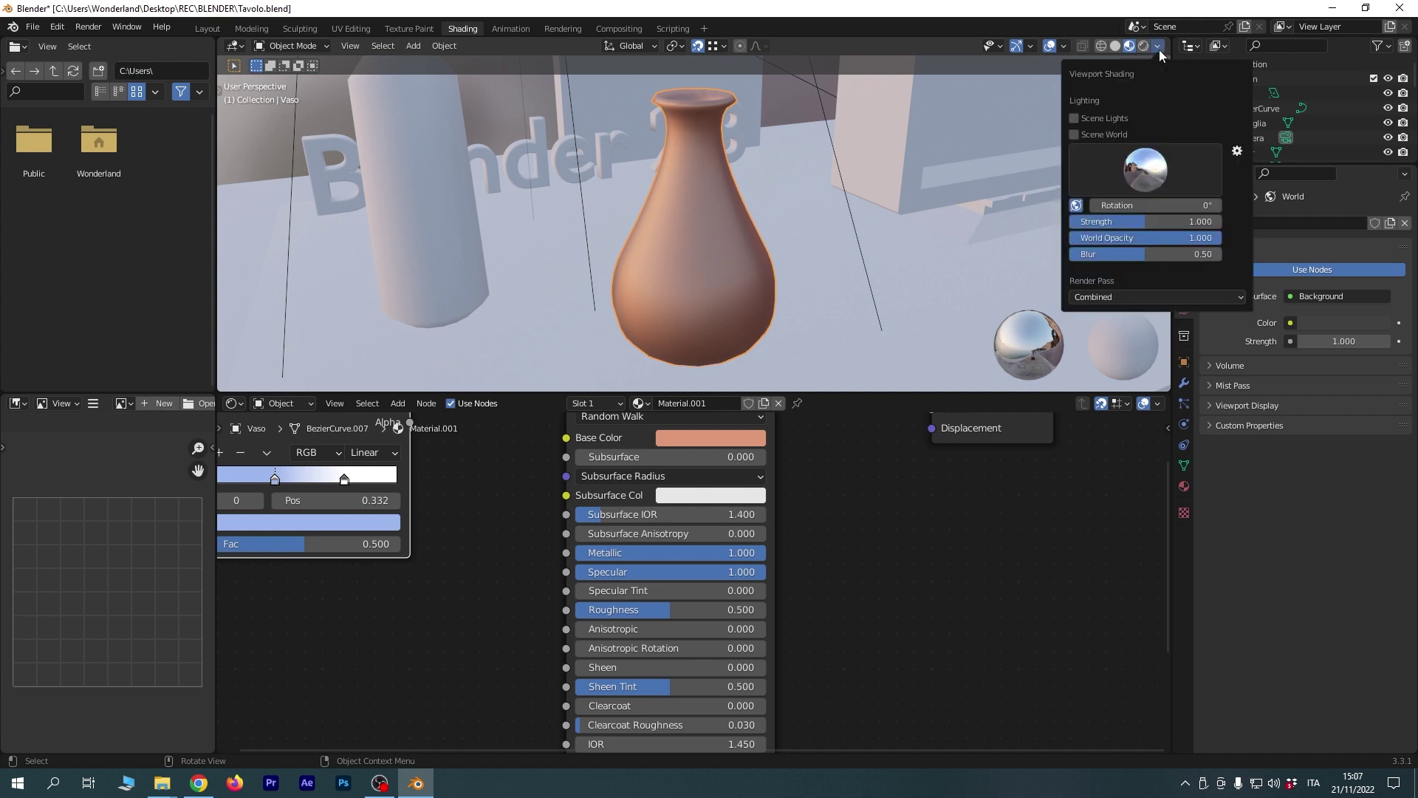
{"action": "scroll", "coordinate": [1145, 170], "scroll_direction": "down", "scroll_amount": 1, "text": "ctrl"}
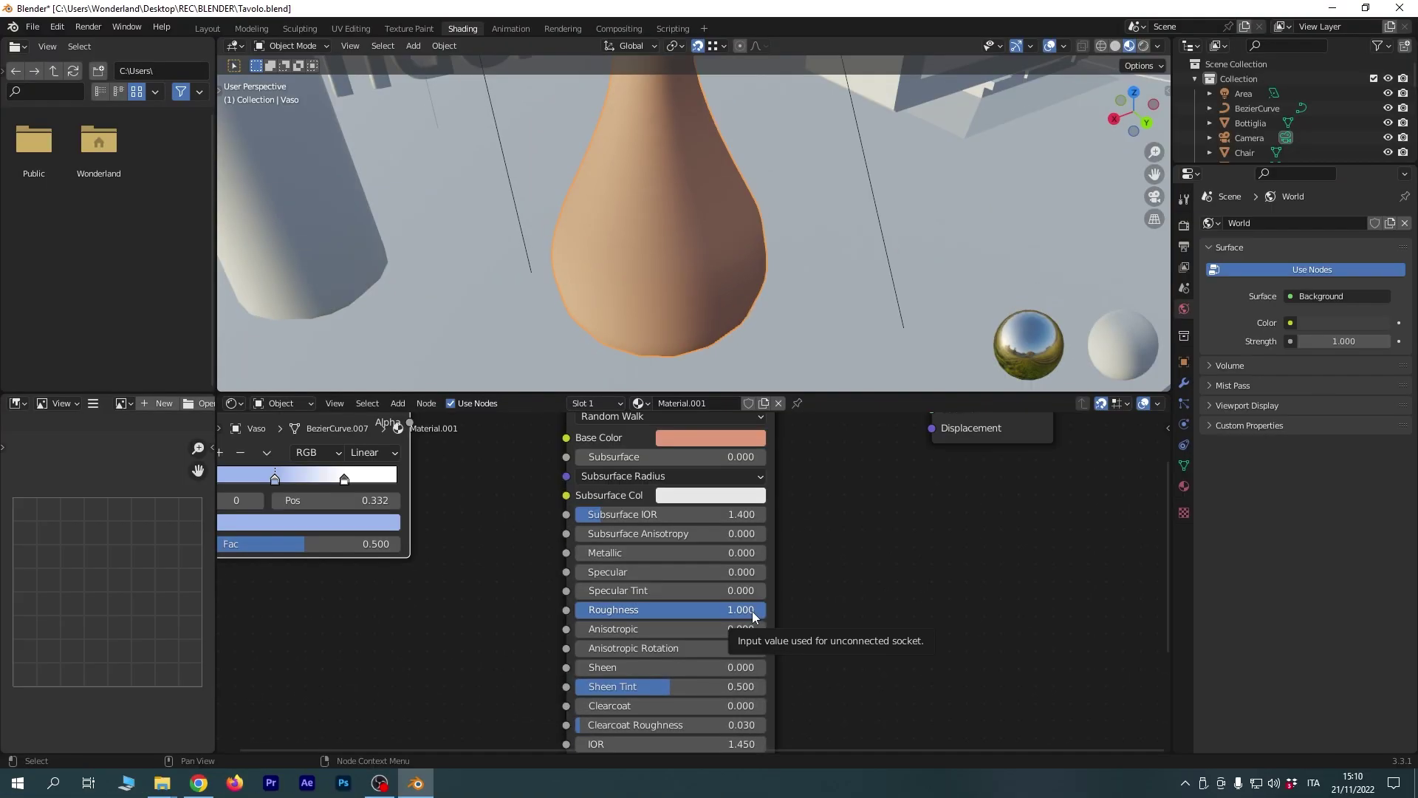
Set the vase's Specular to 0.350 and Metallic to 1.000, keeping Roughness at 1.000.
{"action": "mouse_move", "coordinate": [751, 610]}
{"action": "left_mouse_down"}
{"action": "mouse_move", "coordinate": [577, 610]}
{"action": "mouse_move", "coordinate": [761, 610]}
{"action": "left_mouse_up"}
{"action": "left_click_drag", "start_coordinate": [591, 571], "coordinate": [725, 553]}
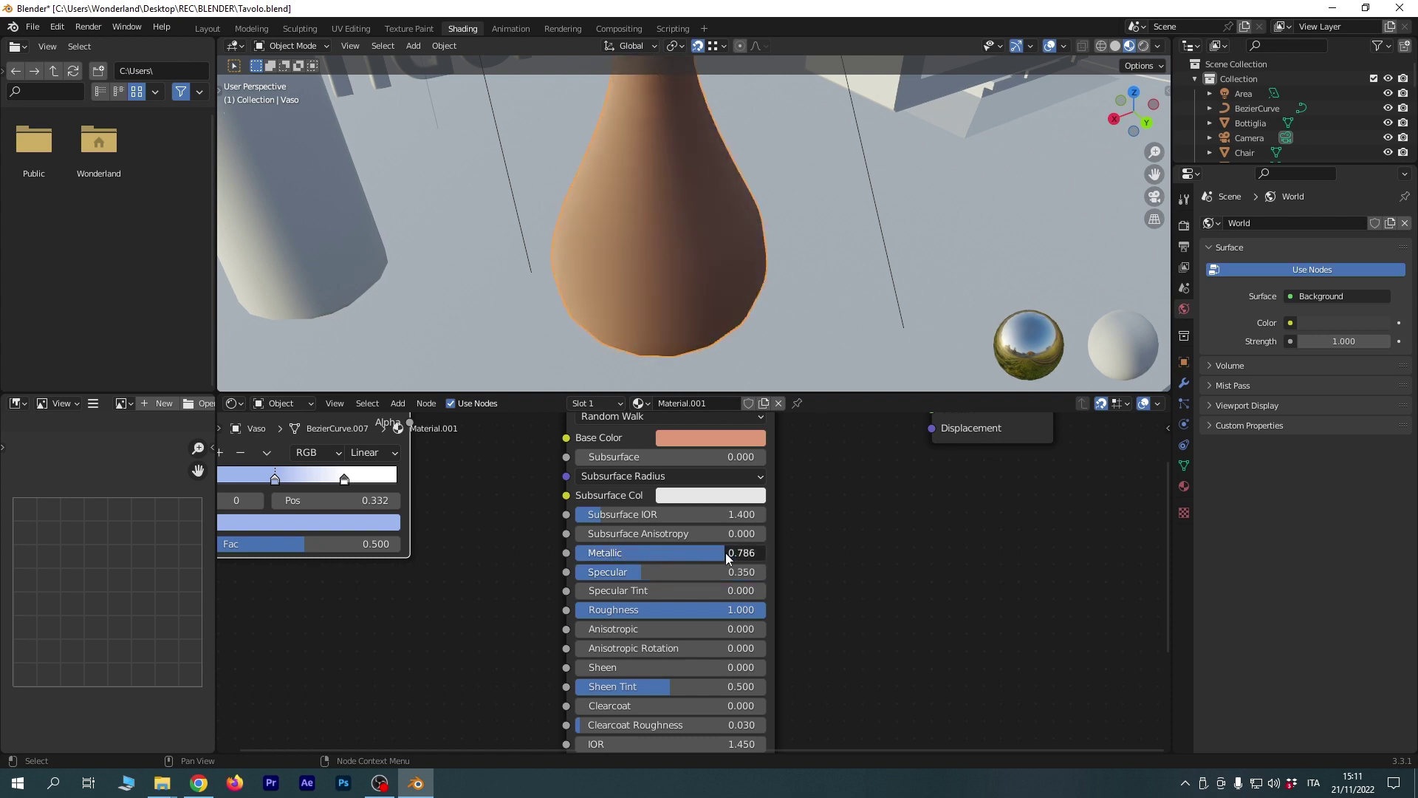
{"action": "left_click_drag", "start_coordinate": [702, 553], "coordinate": [754, 552]}
{"action": "left_click_drag", "start_coordinate": [751, 609], "coordinate": [587, 610]}
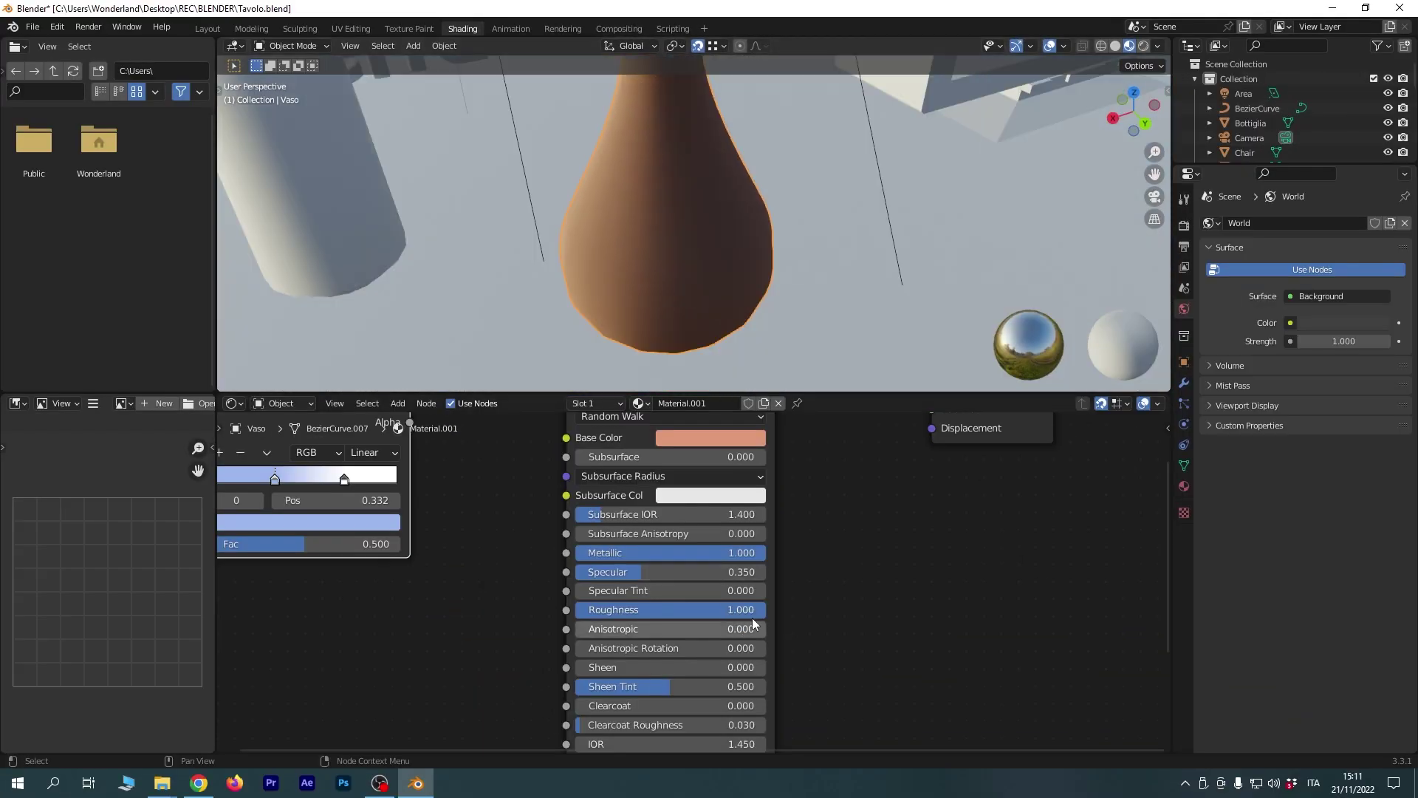
{"action": "middle_click_drag", "start_coordinate": [701, 644], "coordinate": [712, 497]}
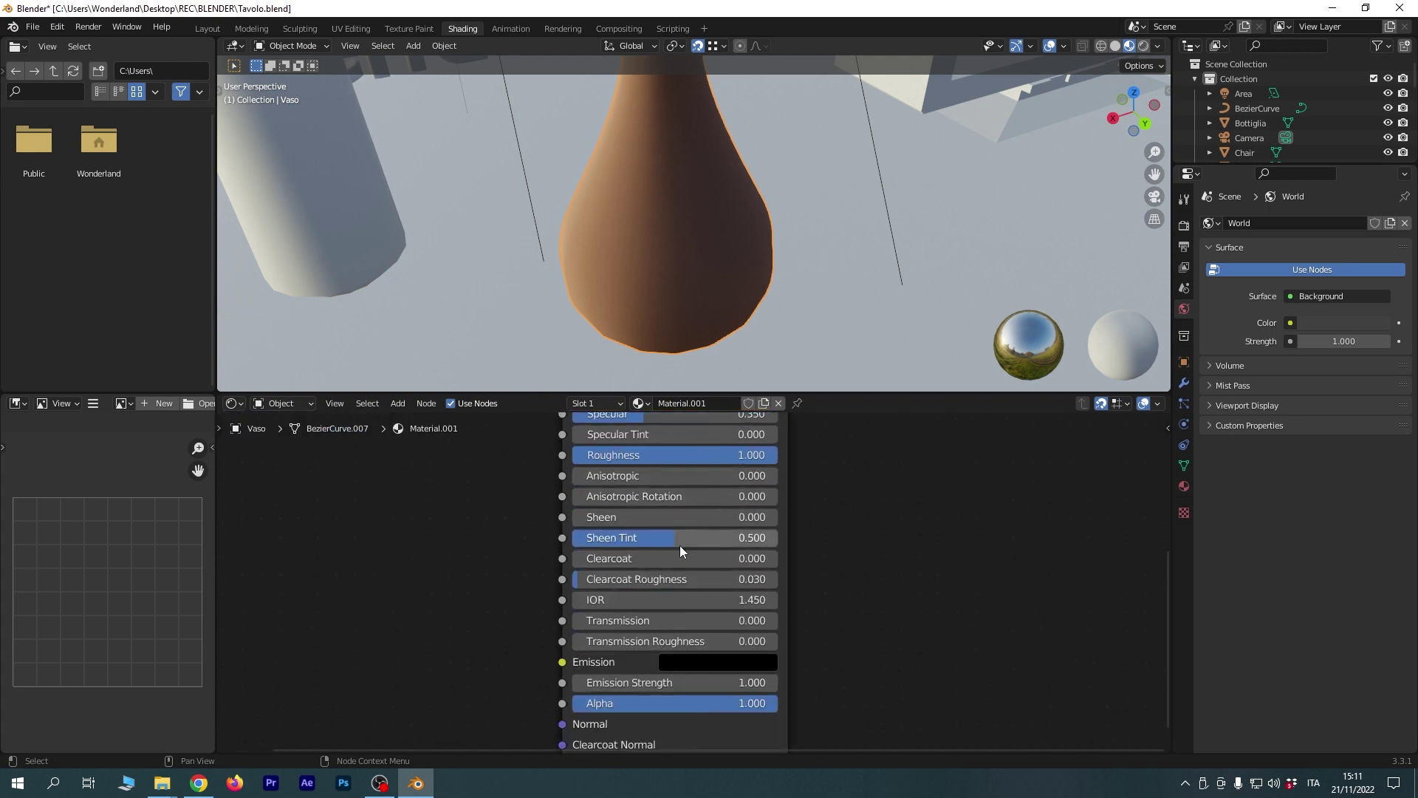
{"action": "middle_click_drag", "start_coordinate": [676, 636], "coordinate": [693, 604]}
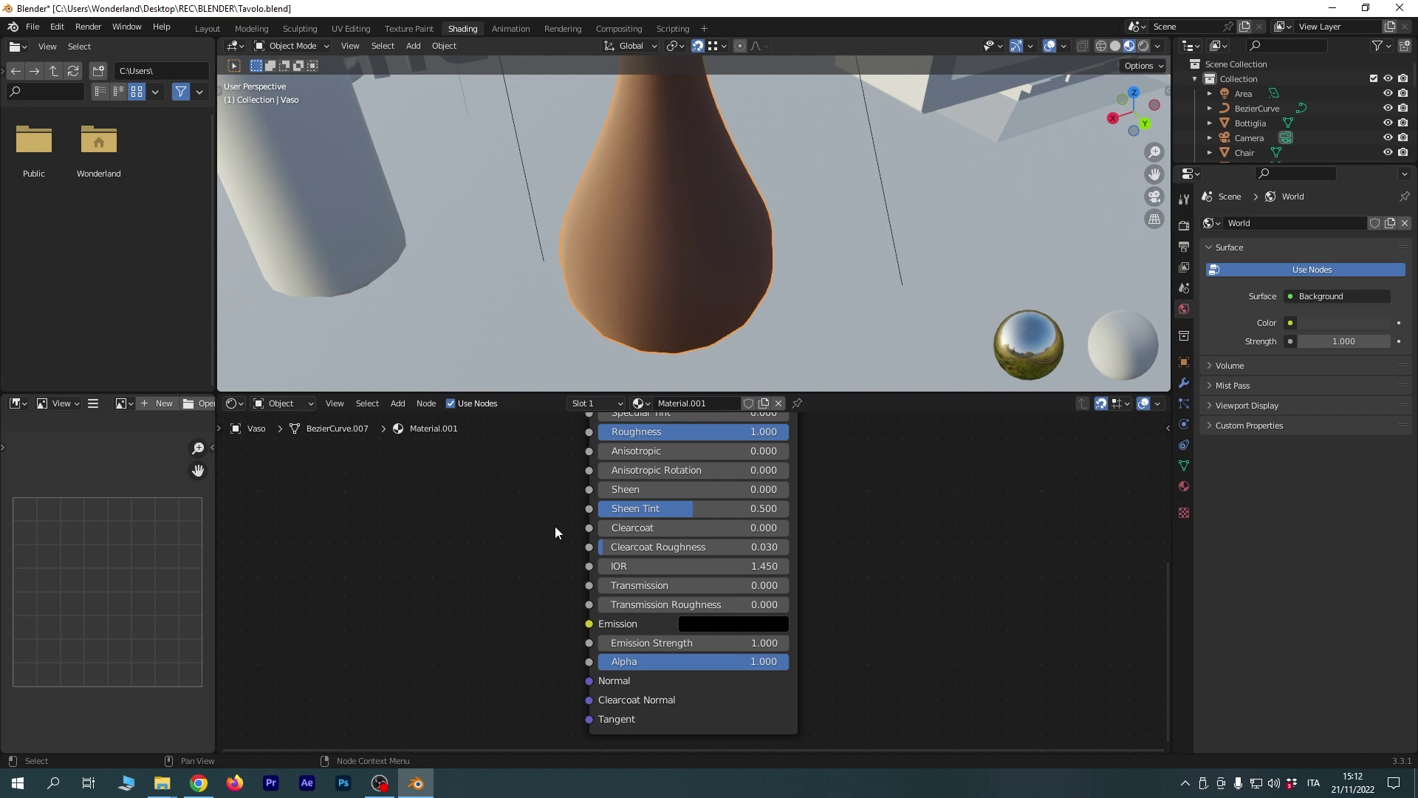
{"action": "middle_click_drag", "start_coordinate": [636, 287], "coordinate": [650, 255]}
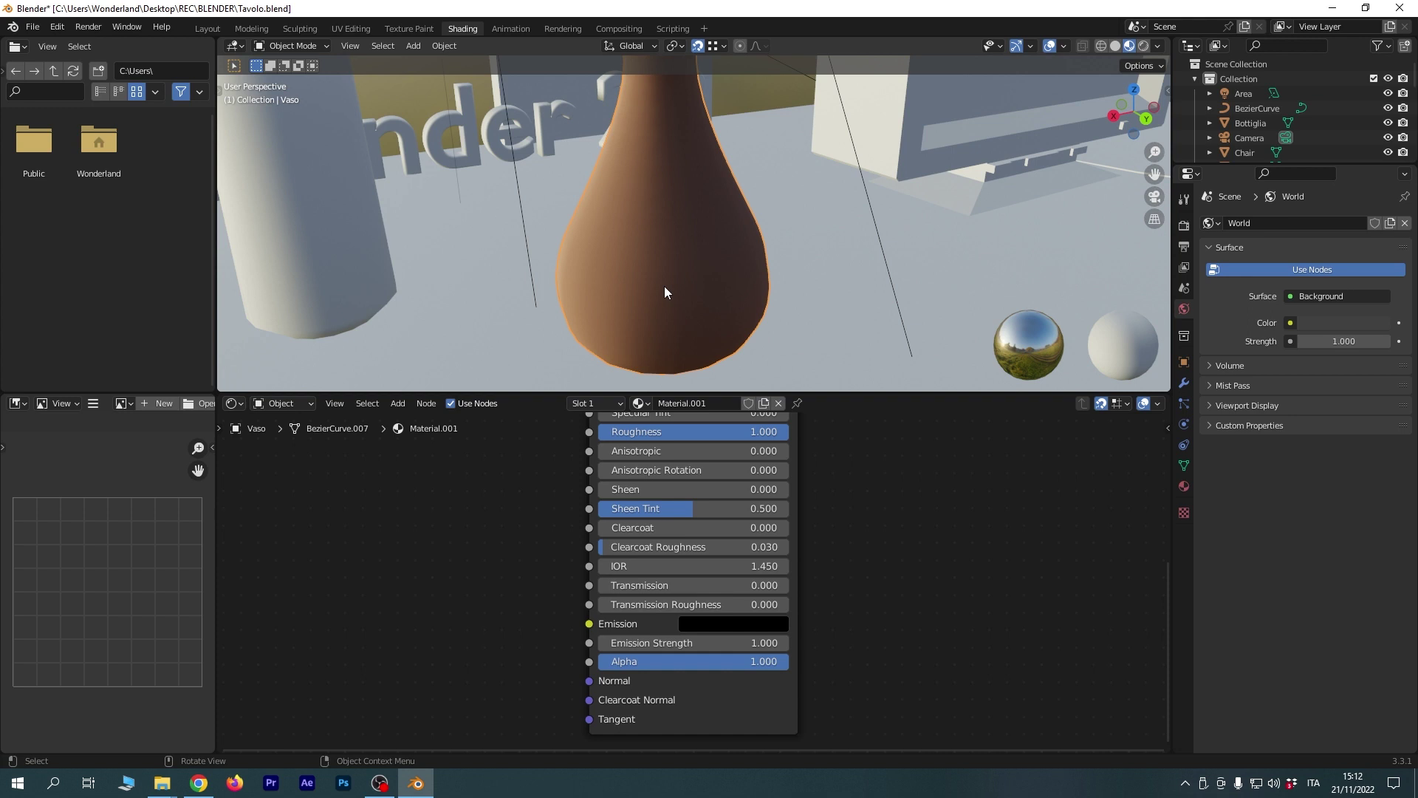
{"action": "right_click", "coordinate": [583, 688]}
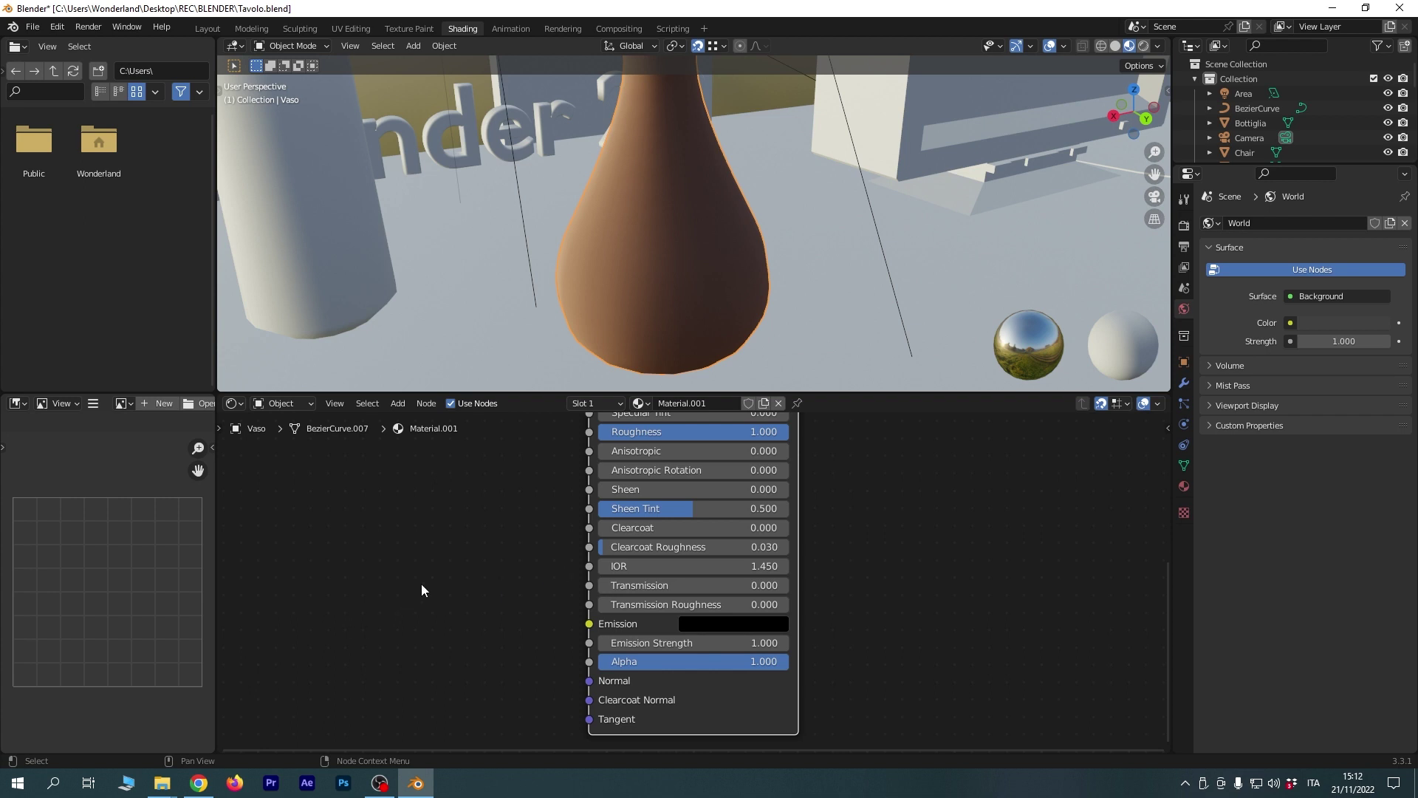
{"action": "scroll", "coordinate": [538, 502], "scroll_direction": "up", "scroll_amount": 1}
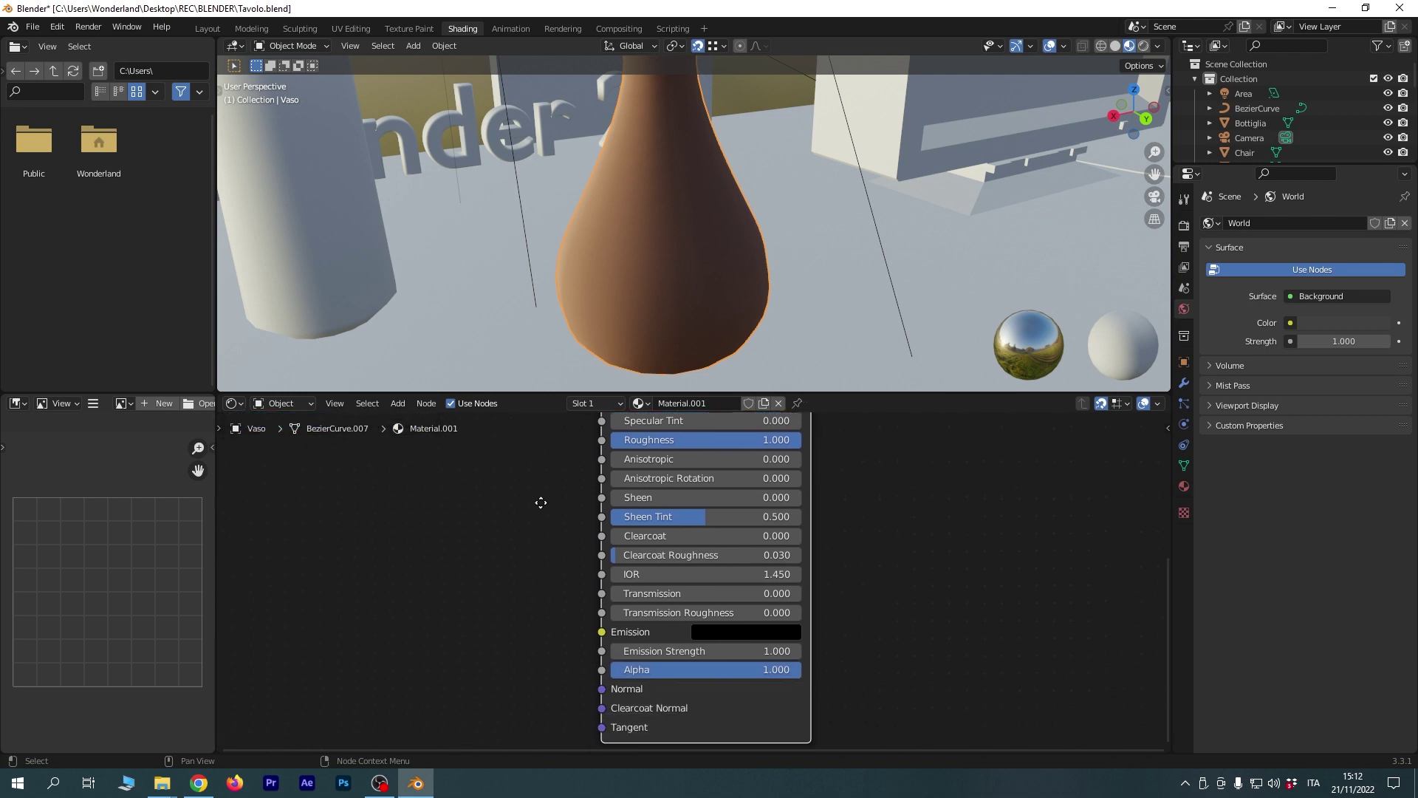
{"action": "scroll", "coordinate": [496, 621], "scroll_direction": "up", "scroll_amount": 2, "text": "shift"}
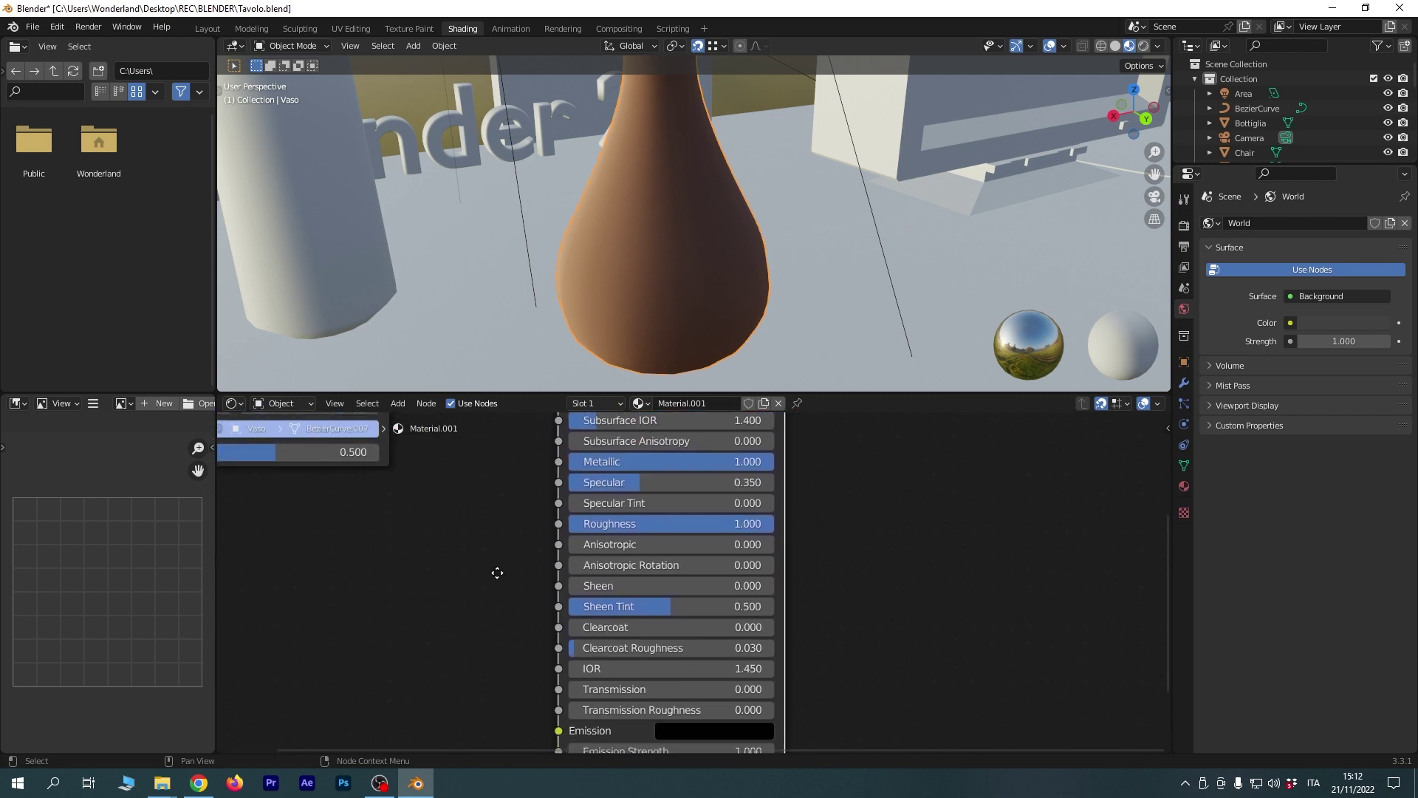
{"action": "left_click", "coordinate": [682, 659]}
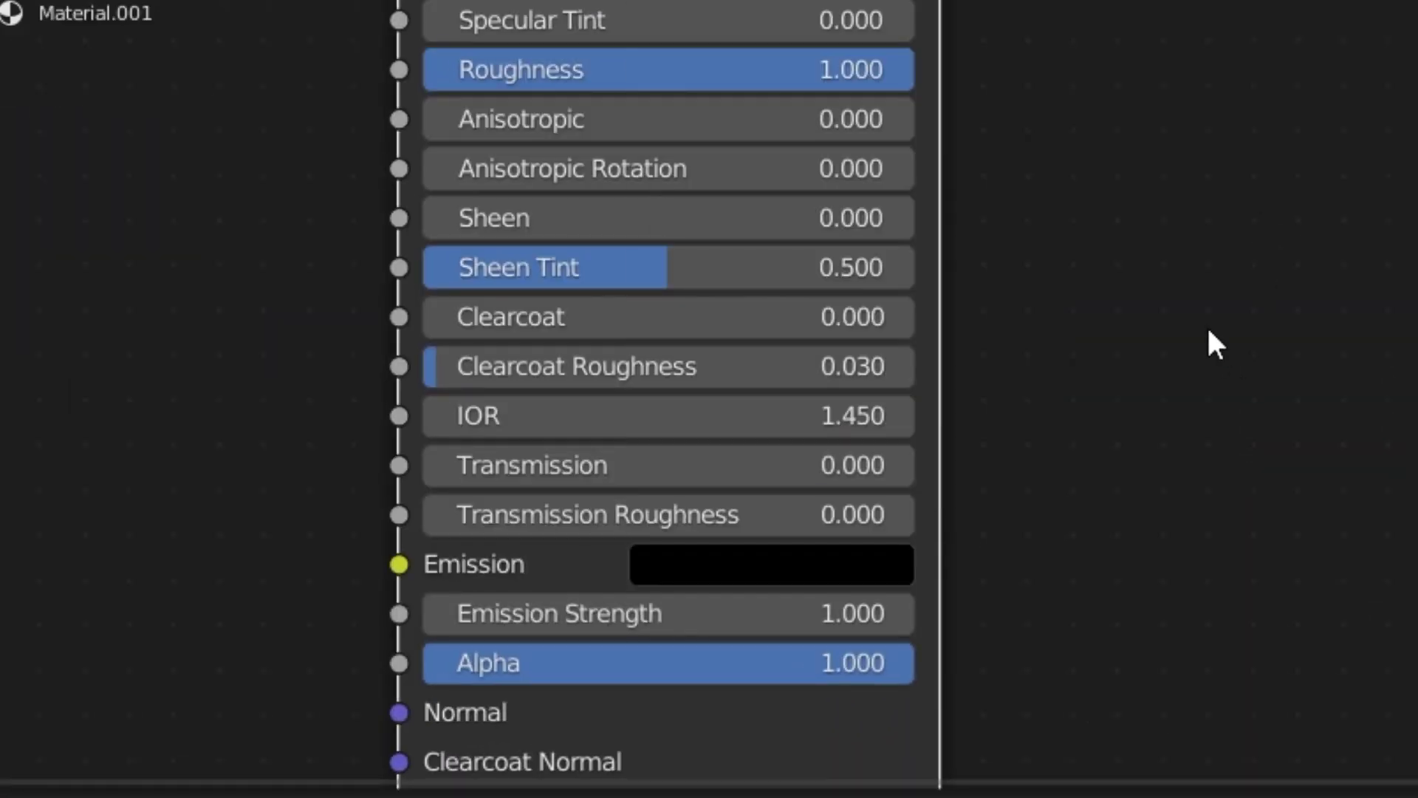
{"action": "left_click", "coordinate": [865, 561]}
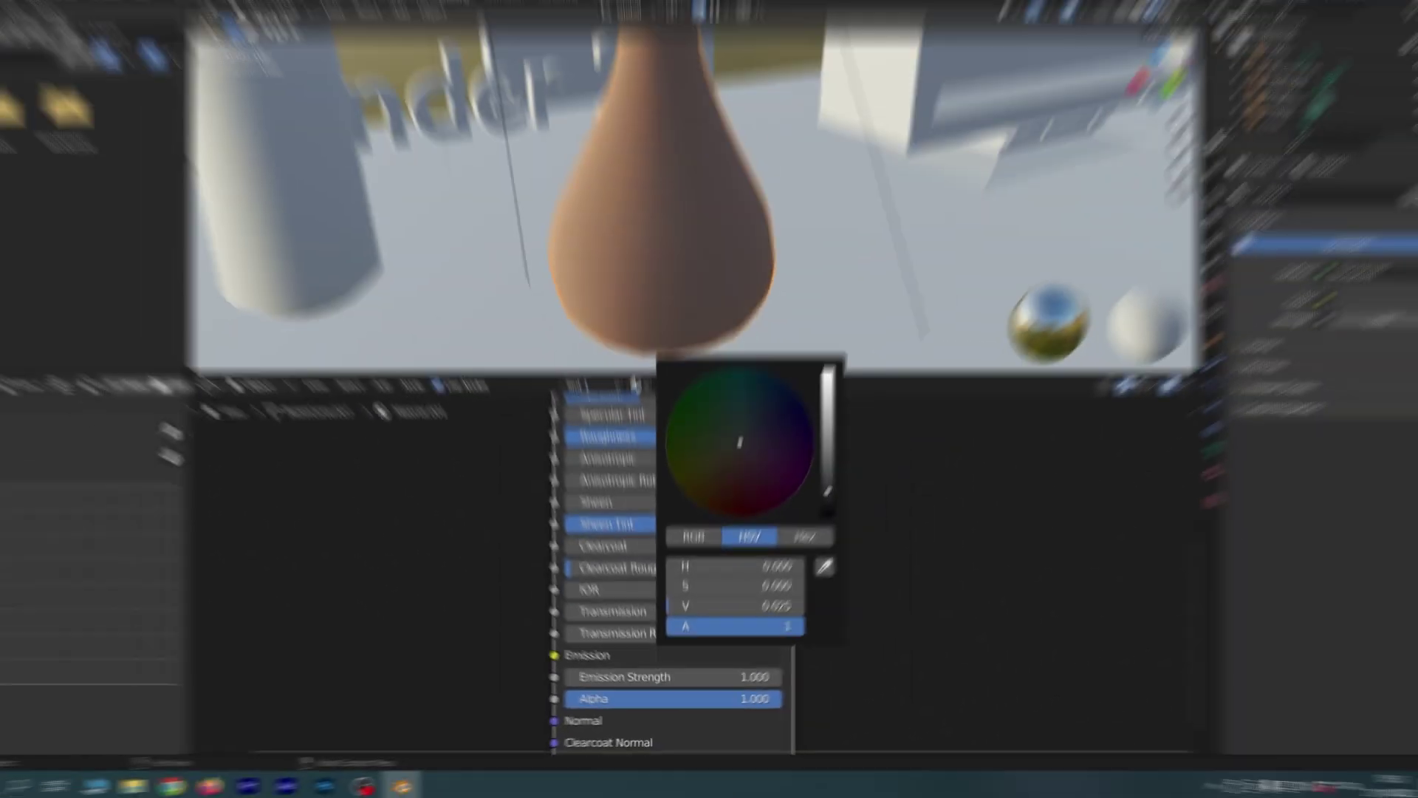
{"action": "mouse_move", "coordinate": [820, 526]}
{"action": "left_mouse_down"}
{"action": "mouse_move", "coordinate": [820, 455]}
{"action": "mouse_move", "coordinate": [784, 418]}
{"action": "mouse_move", "coordinate": [820, 405]}
{"action": "mouse_move", "coordinate": [820, 389]}
{"action": "left_mouse_up"}
{"action": "left_click", "coordinate": [771, 431]}
{"action": "left_click", "coordinate": [687, 665]}
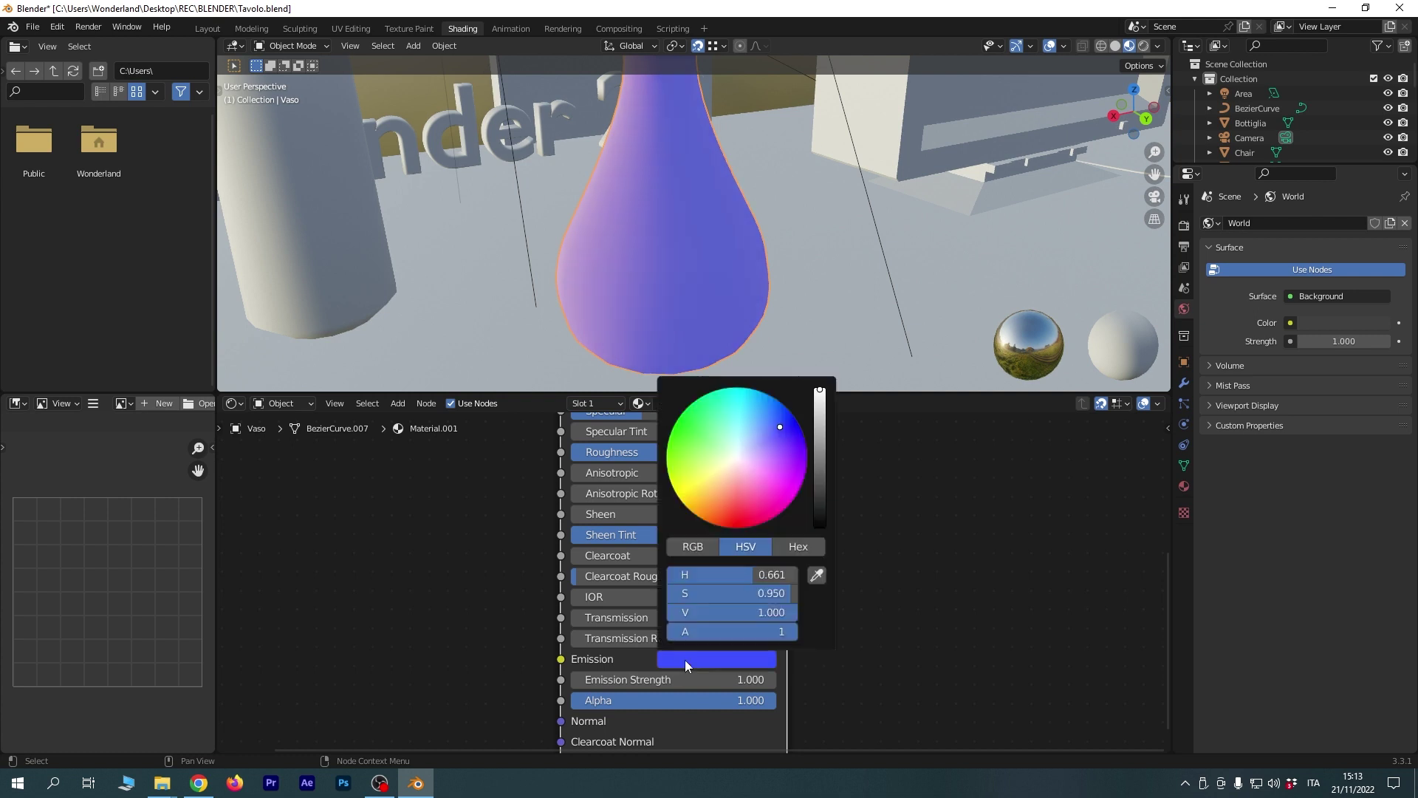
{"action": "left_click", "coordinate": [706, 658]}
{"action": "left_click", "coordinate": [743, 455]}
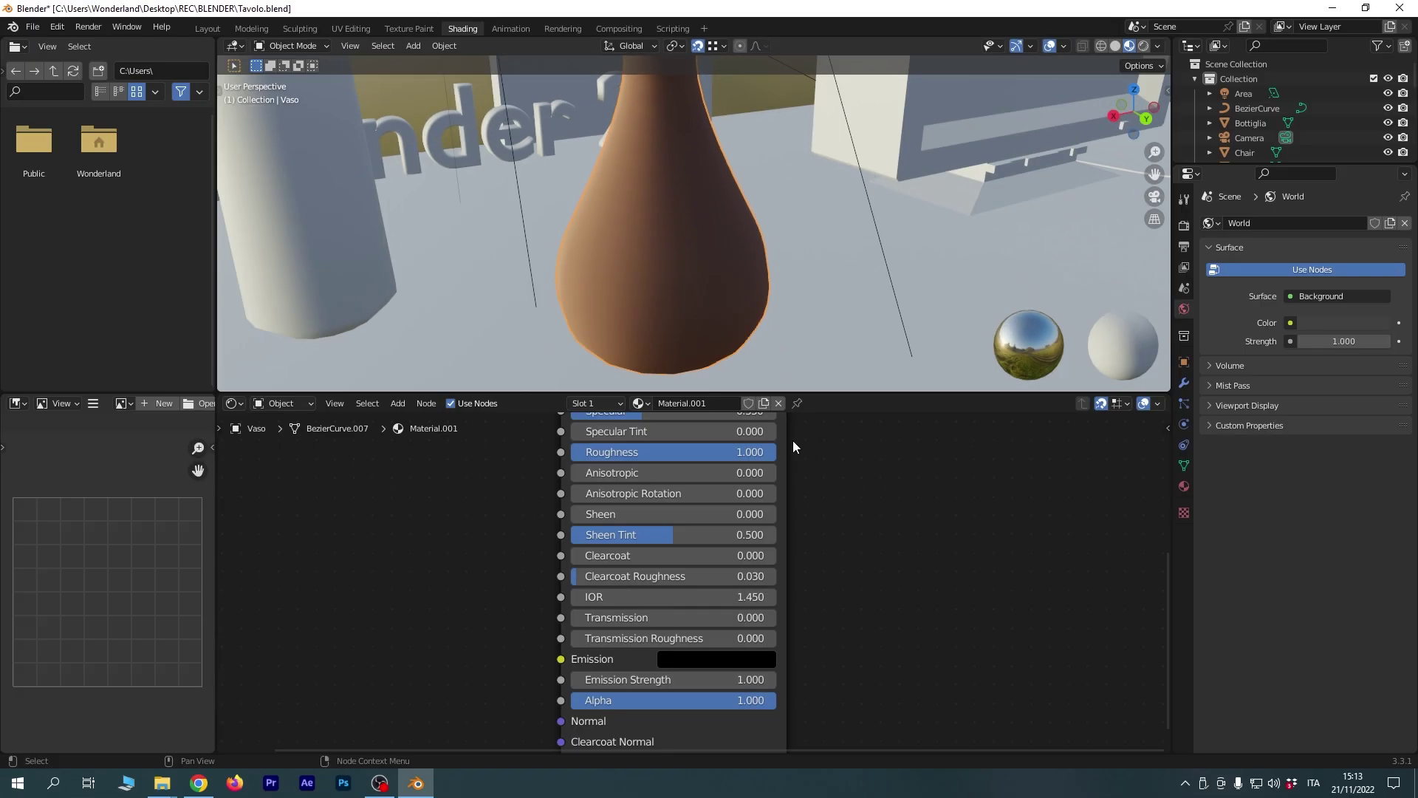
Push the vase's Specular up toward 1.000 and drop Metallic to 0.
{"action": "mouse_move", "coordinate": [876, 470]}
{"action": "middle_mouse_down"}
{"action": "mouse_move", "coordinate": [864, 496]}
{"action": "mouse_move", "coordinate": [875, 624]}
{"action": "middle_mouse_up"}
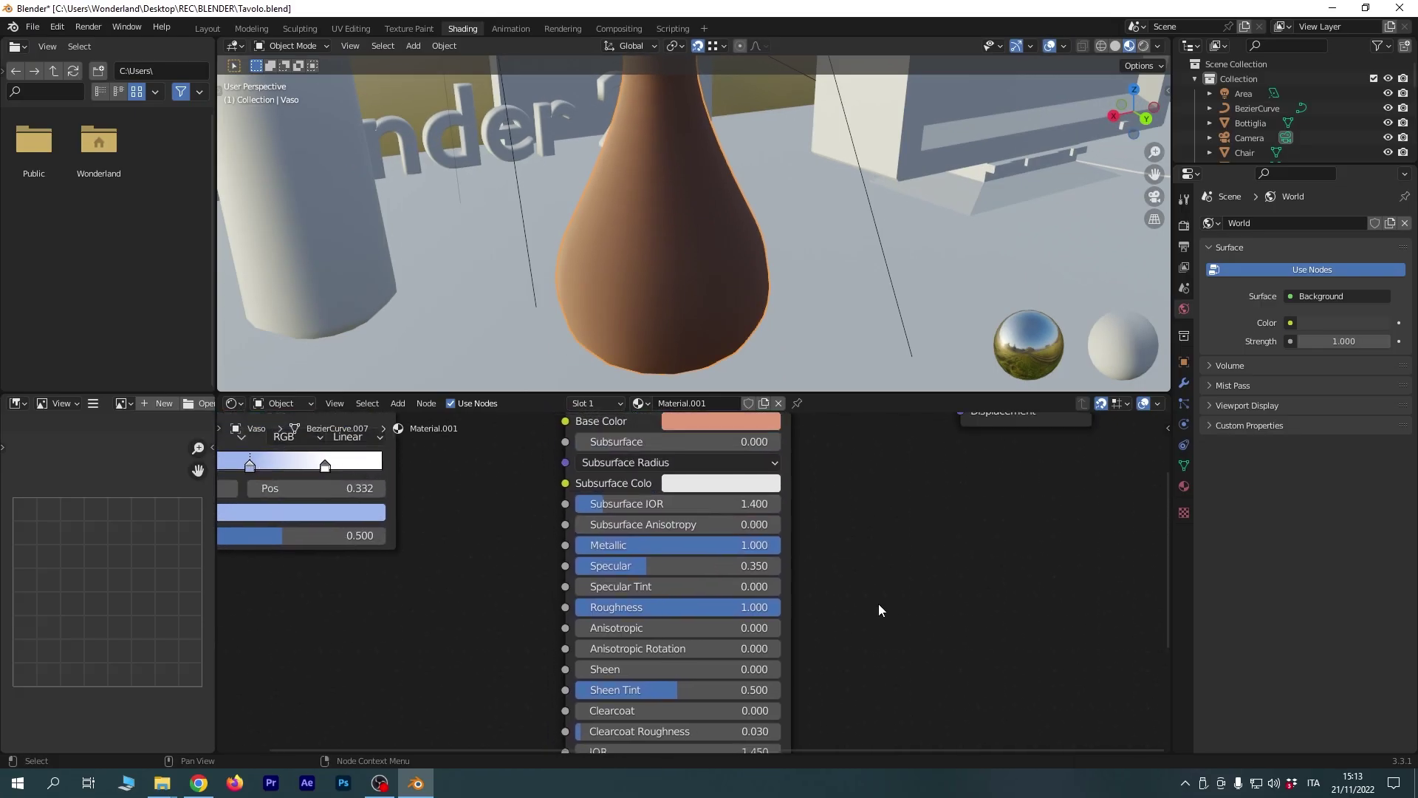
{"action": "mouse_move", "coordinate": [747, 288]}
{"action": "middle_mouse_down"}
{"action": "mouse_move", "coordinate": [729, 212]}
{"action": "mouse_move", "coordinate": [728, 256]}
{"action": "middle_mouse_up"}
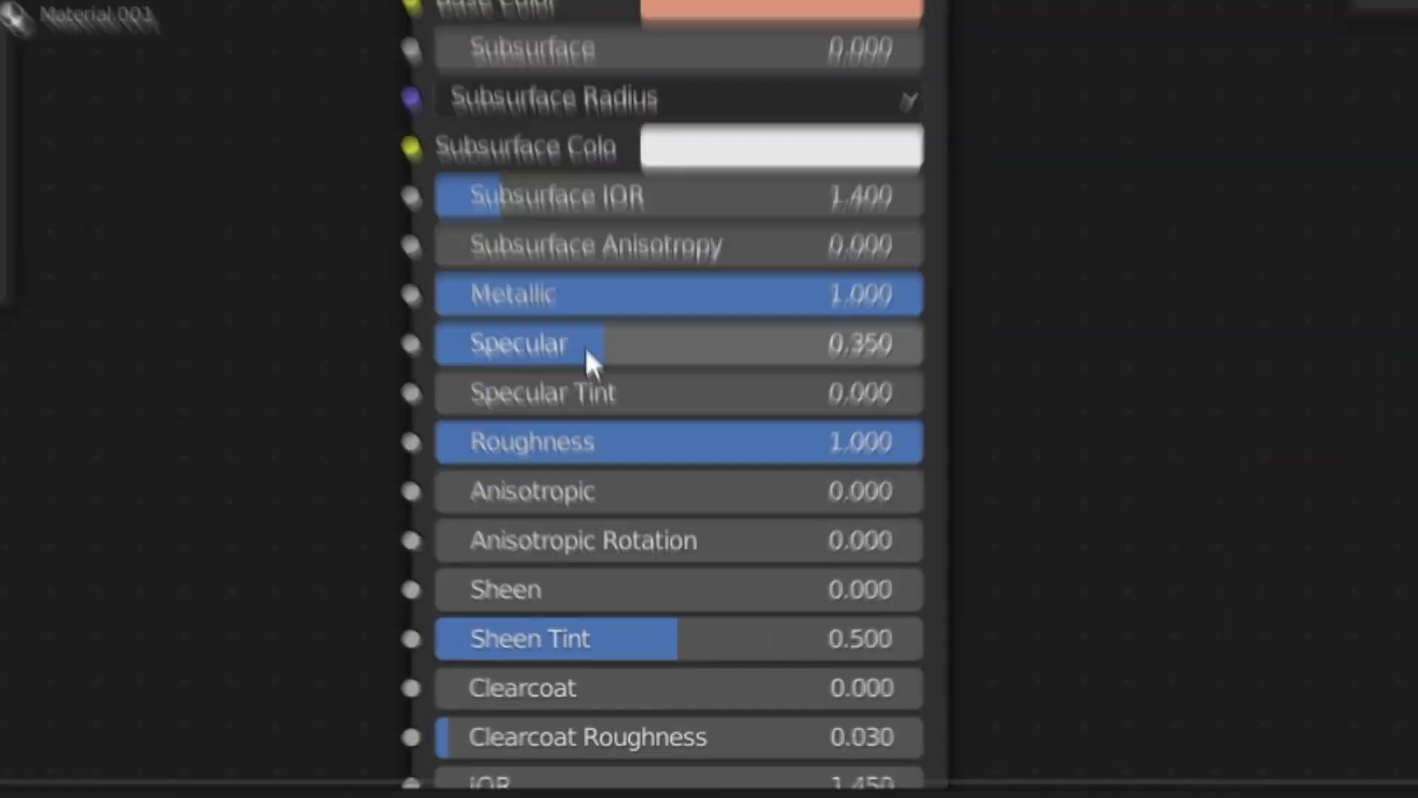
{"action": "left_click_drag", "start_coordinate": [620, 567], "coordinate": [647, 566]}
{"action": "left_click_drag", "start_coordinate": [637, 341], "coordinate": [923, 341]}
{"action": "mouse_move", "coordinate": [896, 292]}
{"action": "left_mouse_down"}
{"action": "mouse_move", "coordinate": [466, 292]}
{"action": "mouse_move", "coordinate": [739, 292]}
{"action": "left_mouse_up"}
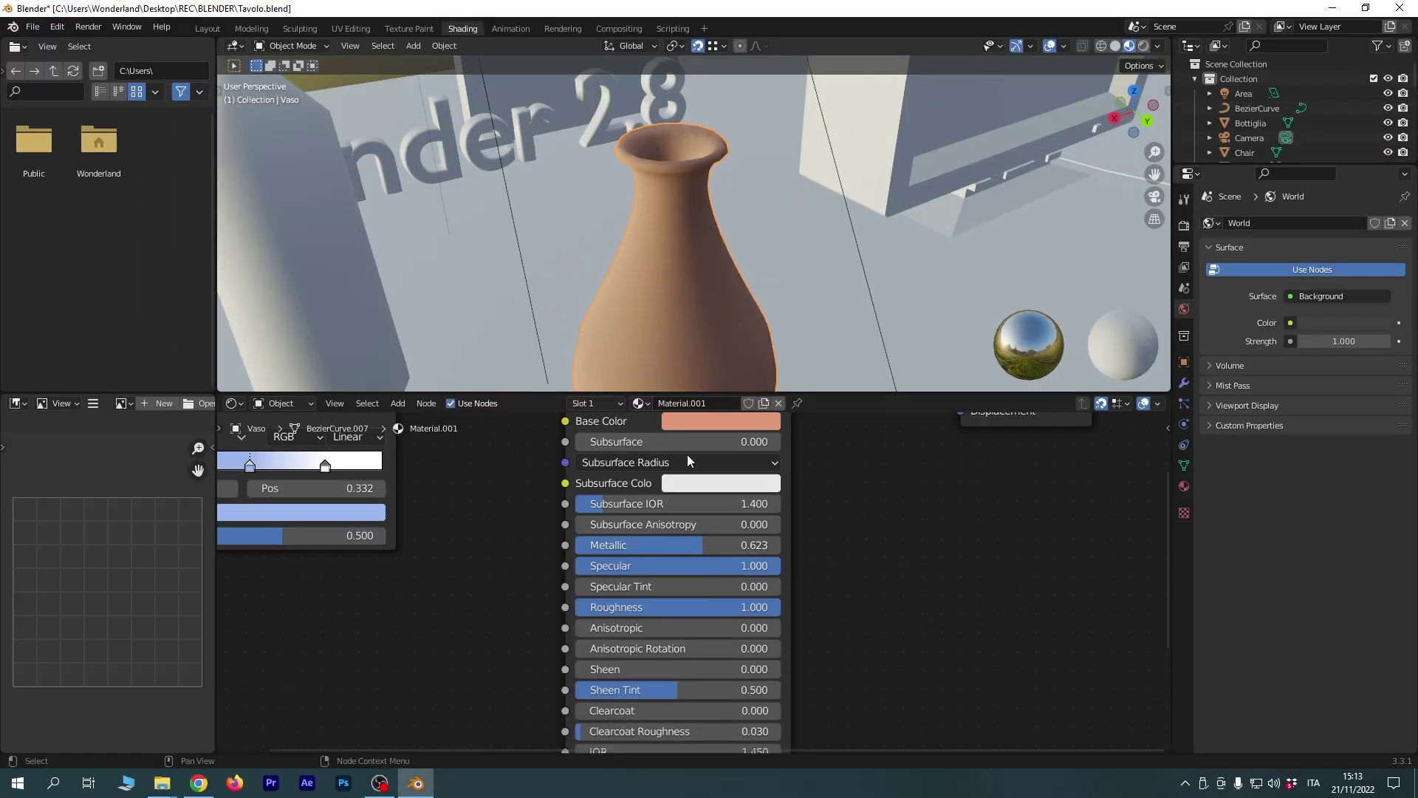
{"action": "left_click_drag", "start_coordinate": [687, 544], "coordinate": [584, 545]}
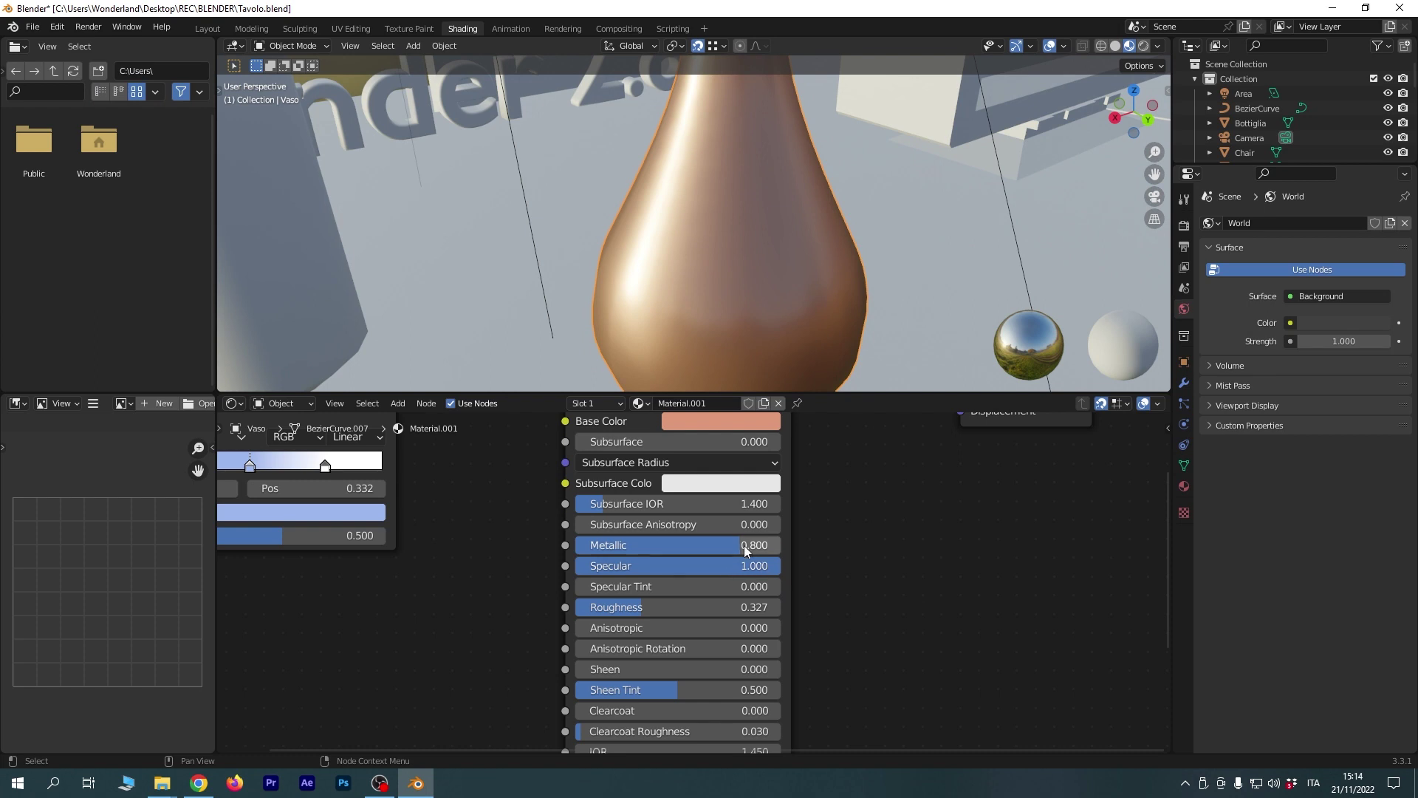
Compare Metallic values, then fine-tune Specular to 0.750 and Roughness to 0.132.
{"action": "mouse_move", "coordinate": [742, 545]}
{"action": "left_mouse_down"}
{"action": "mouse_move", "coordinate": [780, 545]}
{"action": "mouse_move", "coordinate": [584, 545]}
{"action": "left_mouse_up"}
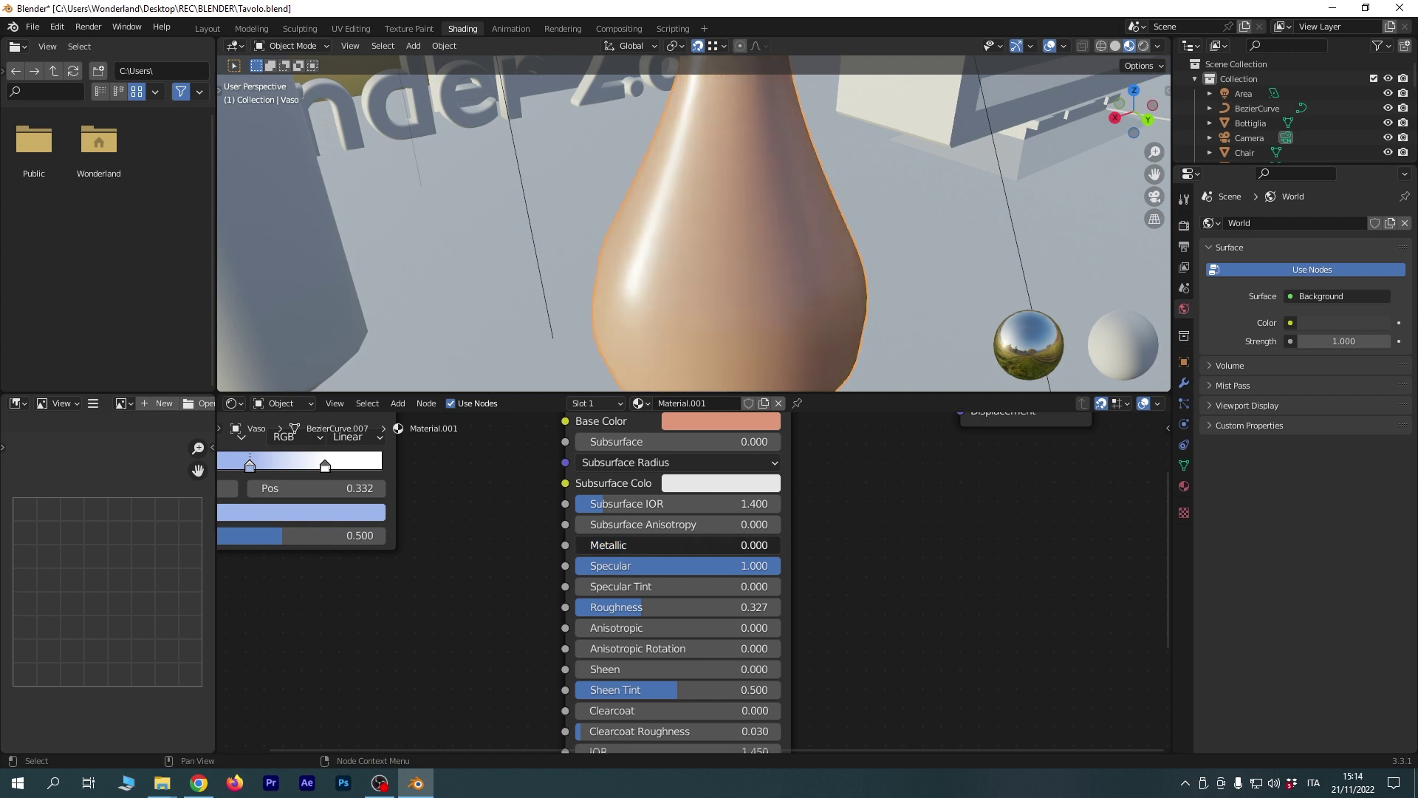
{"action": "left_click_drag", "start_coordinate": [727, 606], "coordinate": [587, 606]}
{"action": "mouse_move", "coordinate": [783, 245]}
{"action": "middle_mouse_down"}
{"action": "mouse_move", "coordinate": [794, 229]}
{"action": "mouse_move", "coordinate": [768, 311]}
{"action": "middle_mouse_up"}
{"action": "mouse_move", "coordinate": [753, 565]}
{"action": "left_mouse_down"}
{"action": "mouse_move", "coordinate": [707, 565]}
{"action": "mouse_move", "coordinate": [729, 565]}
{"action": "left_mouse_up"}
{"action": "mouse_move", "coordinate": [833, 292]}
{"action": "middle_mouse_down"}
{"action": "mouse_move", "coordinate": [777, 243]}
{"action": "mouse_move", "coordinate": [760, 310]}
{"action": "middle_mouse_up"}
Set the vase's Base Color to pale cream (H 0.122, S 0.260, V 0.585).
{"action": "left_click", "coordinate": [722, 421]}
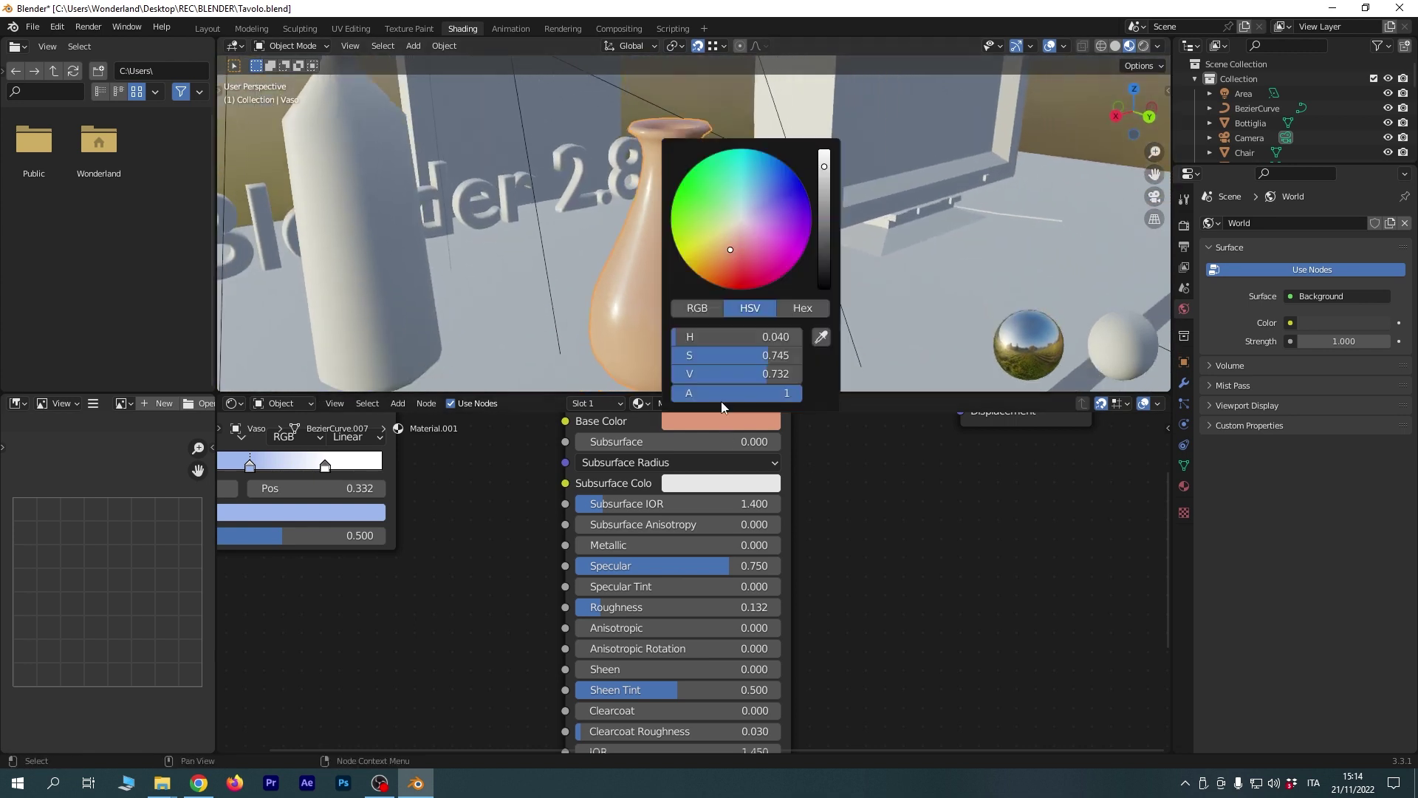
{"action": "left_click_drag", "start_coordinate": [733, 247], "coordinate": [735, 225]}
{"action": "scroll", "coordinate": [736, 226], "scroll_direction": "down", "scroll_amount": 2}
{"action": "scroll", "coordinate": [735, 226], "scroll_direction": "down", "scroll_amount": 1}
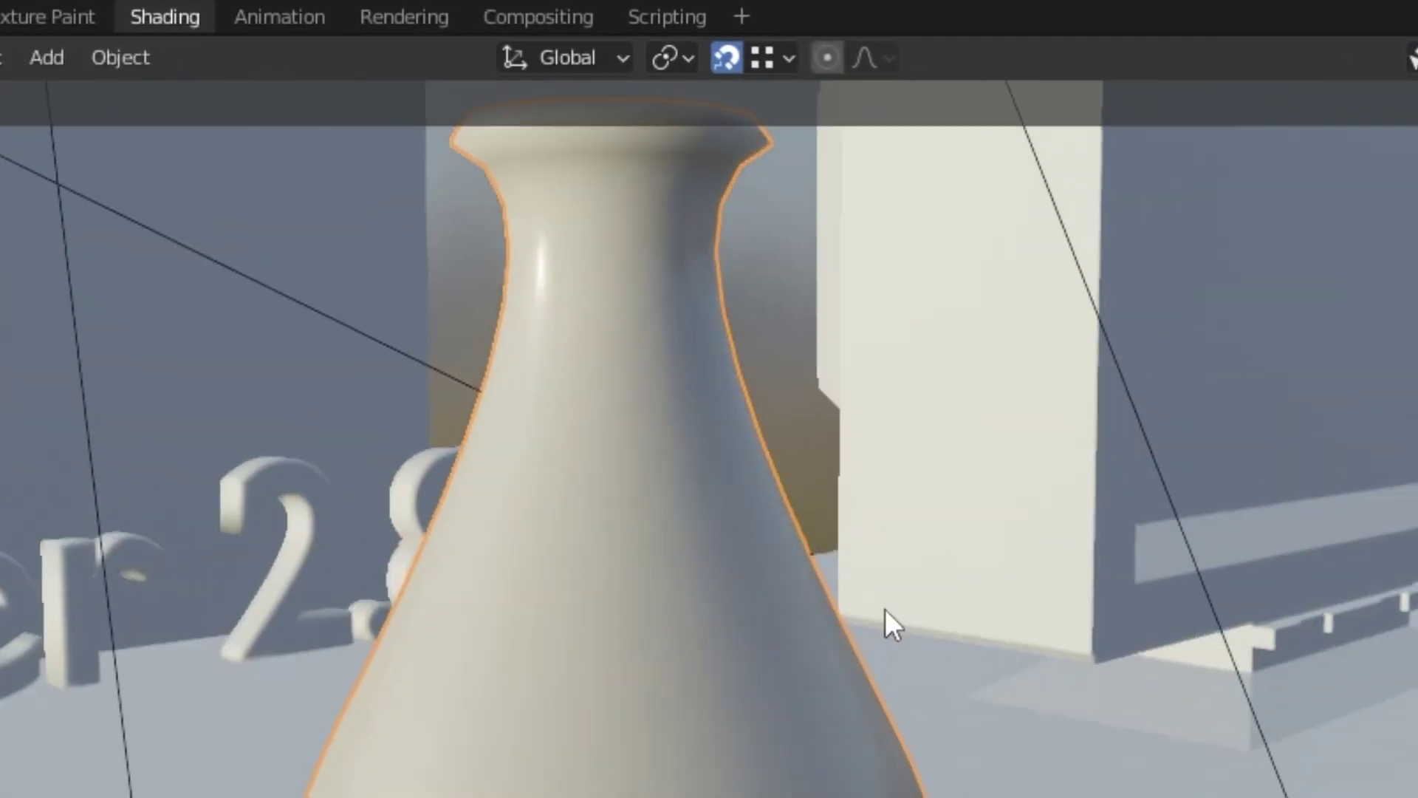
Orbit and zoom out, then drag the unused ColorRamp node aside.
{"action": "mouse_move", "coordinate": [885, 609]}
{"action": "middle_mouse_down"}
{"action": "mouse_move", "coordinate": [832, 517]}
{"action": "mouse_move", "coordinate": [782, 760]}
{"action": "mouse_move", "coordinate": [798, 655]}
{"action": "mouse_move", "coordinate": [871, 728]}
{"action": "mouse_move", "coordinate": [917, 537]}
{"action": "mouse_move", "coordinate": [874, 573]}
{"action": "mouse_move", "coordinate": [861, 541]}
{"action": "mouse_move", "coordinate": [823, 639]}
{"action": "middle_mouse_up"}
{"action": "scroll", "coordinate": [728, 532], "scroll_direction": "down", "scroll_amount": 3}
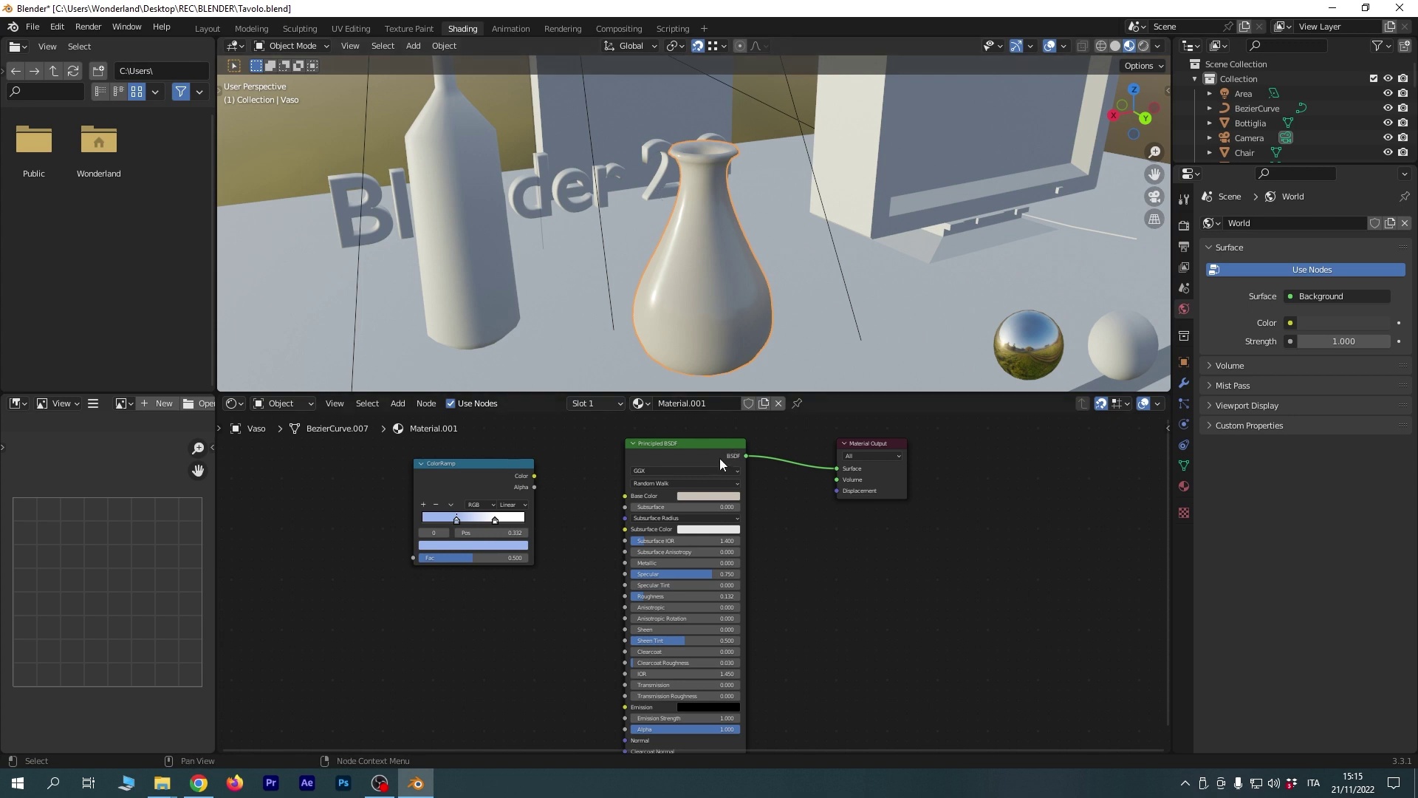
{"action": "left_click_drag", "start_coordinate": [493, 463], "coordinate": [468, 472]}
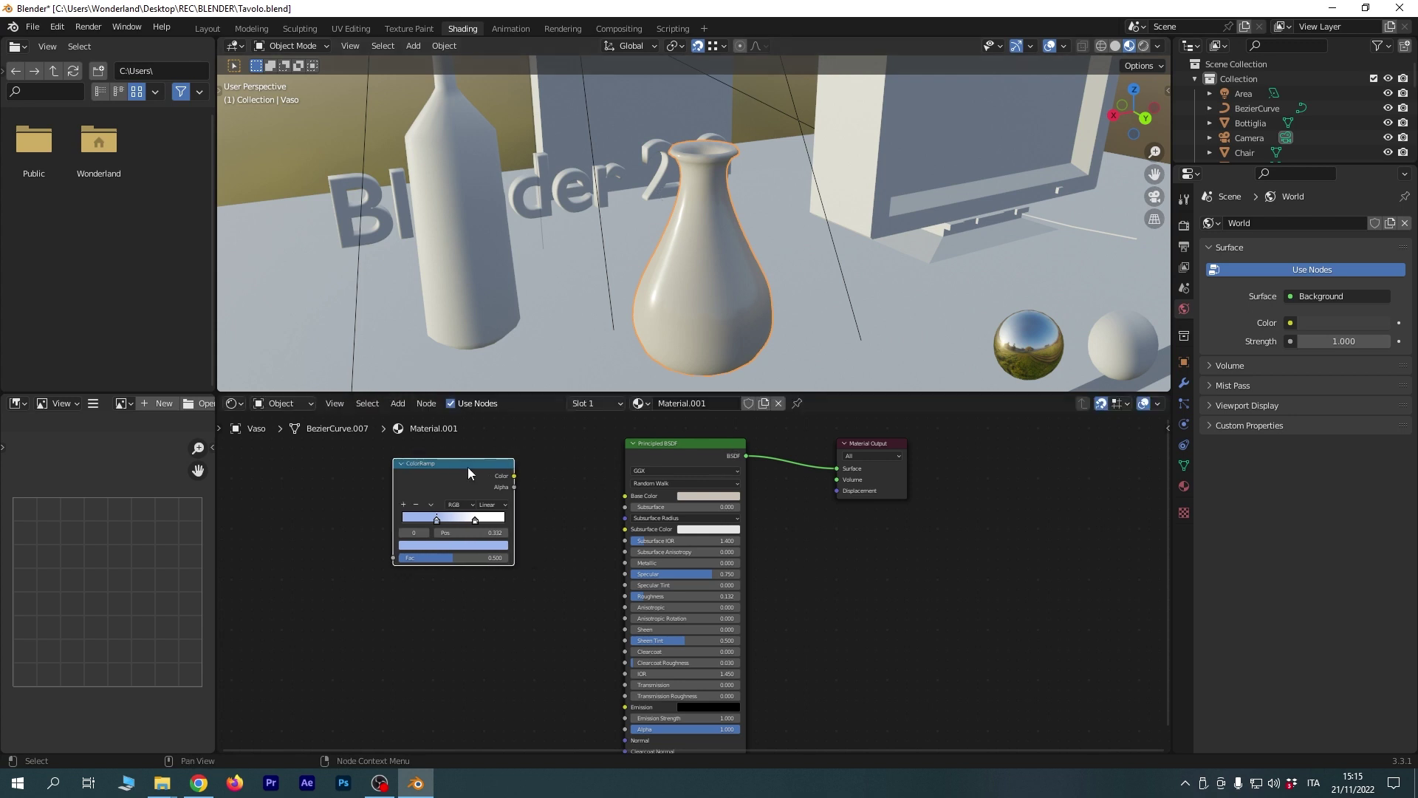
Delete the unused ColorRamp node and rename the material to CeramicaBianca.
{"action": "key", "text": "x"}
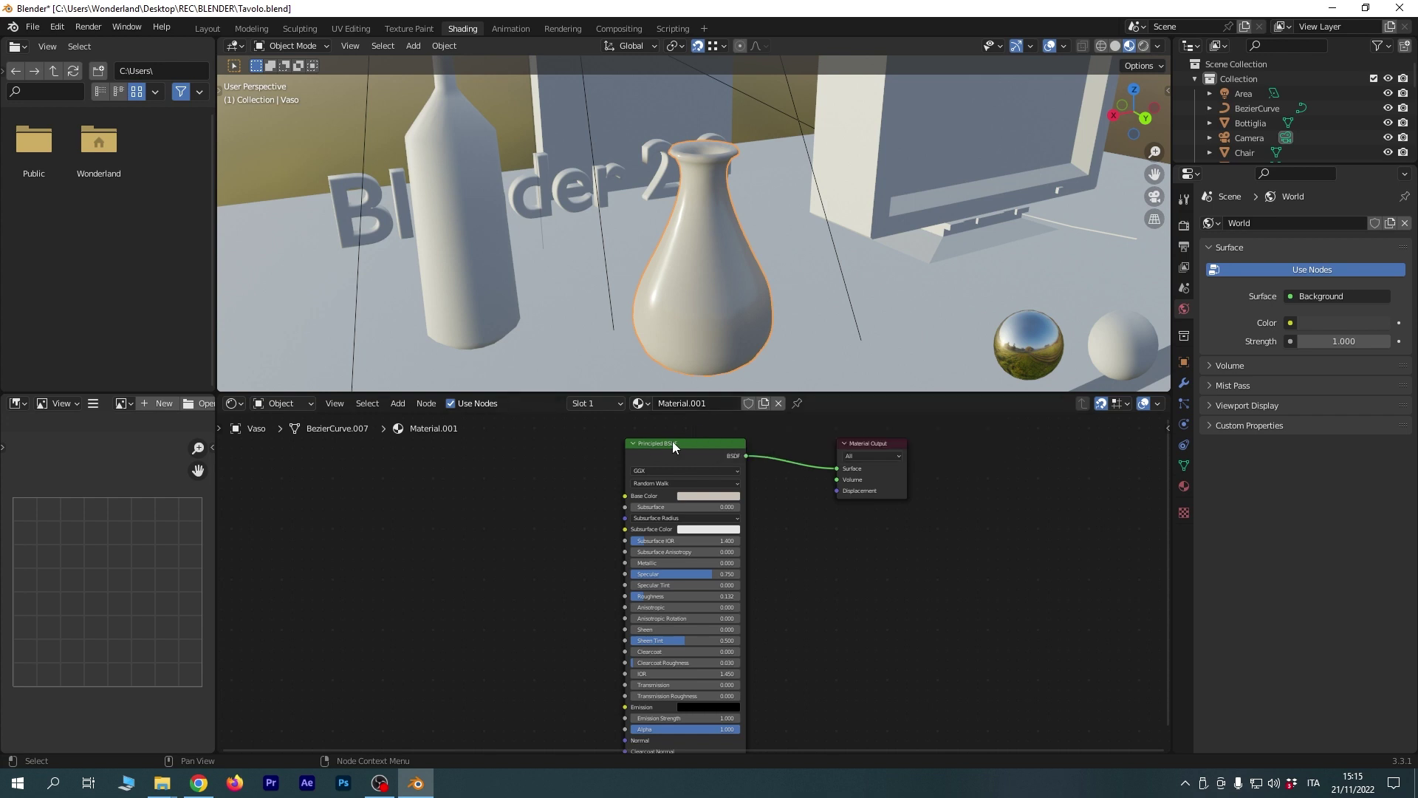
{"action": "left_click", "coordinate": [698, 405]}
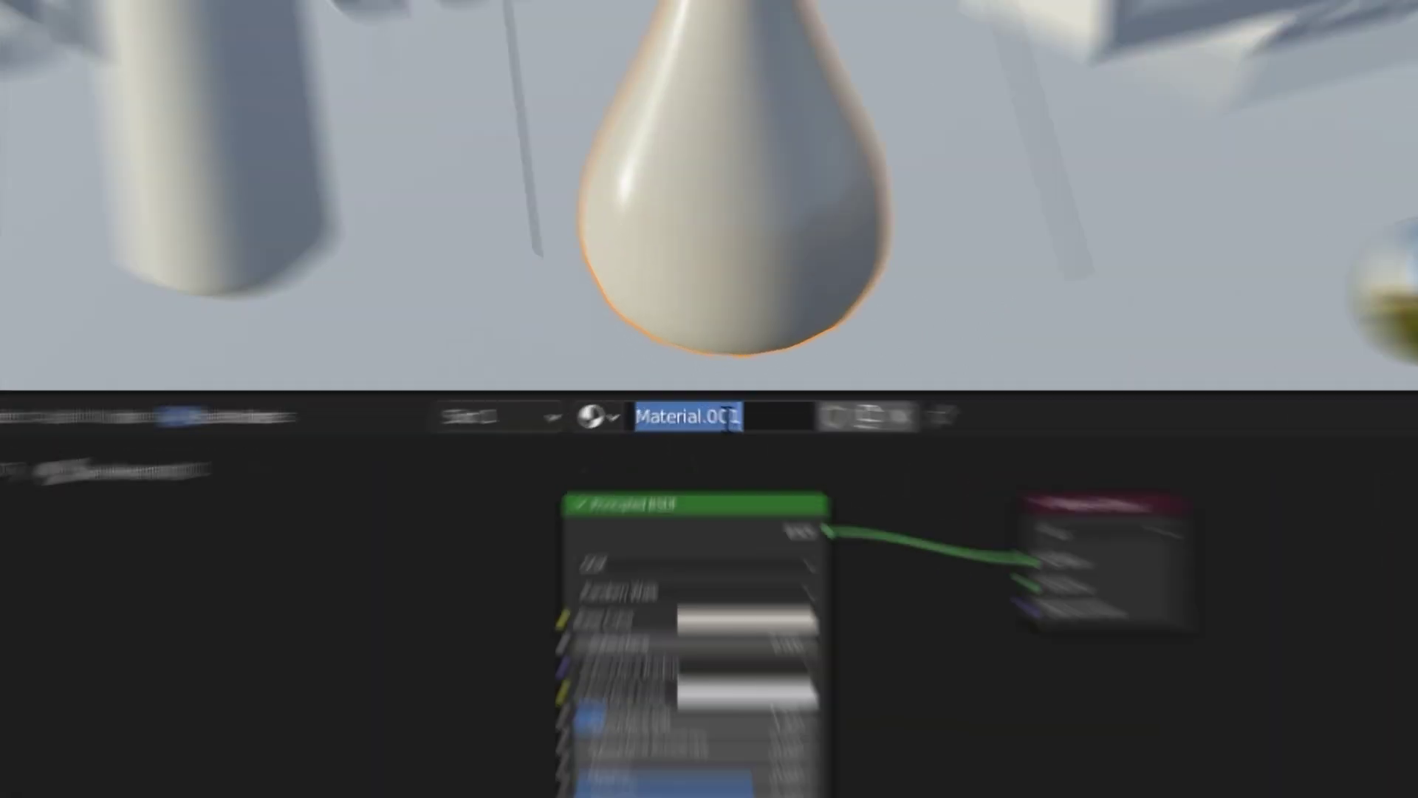
{"action": "type", "text": "Ce"}
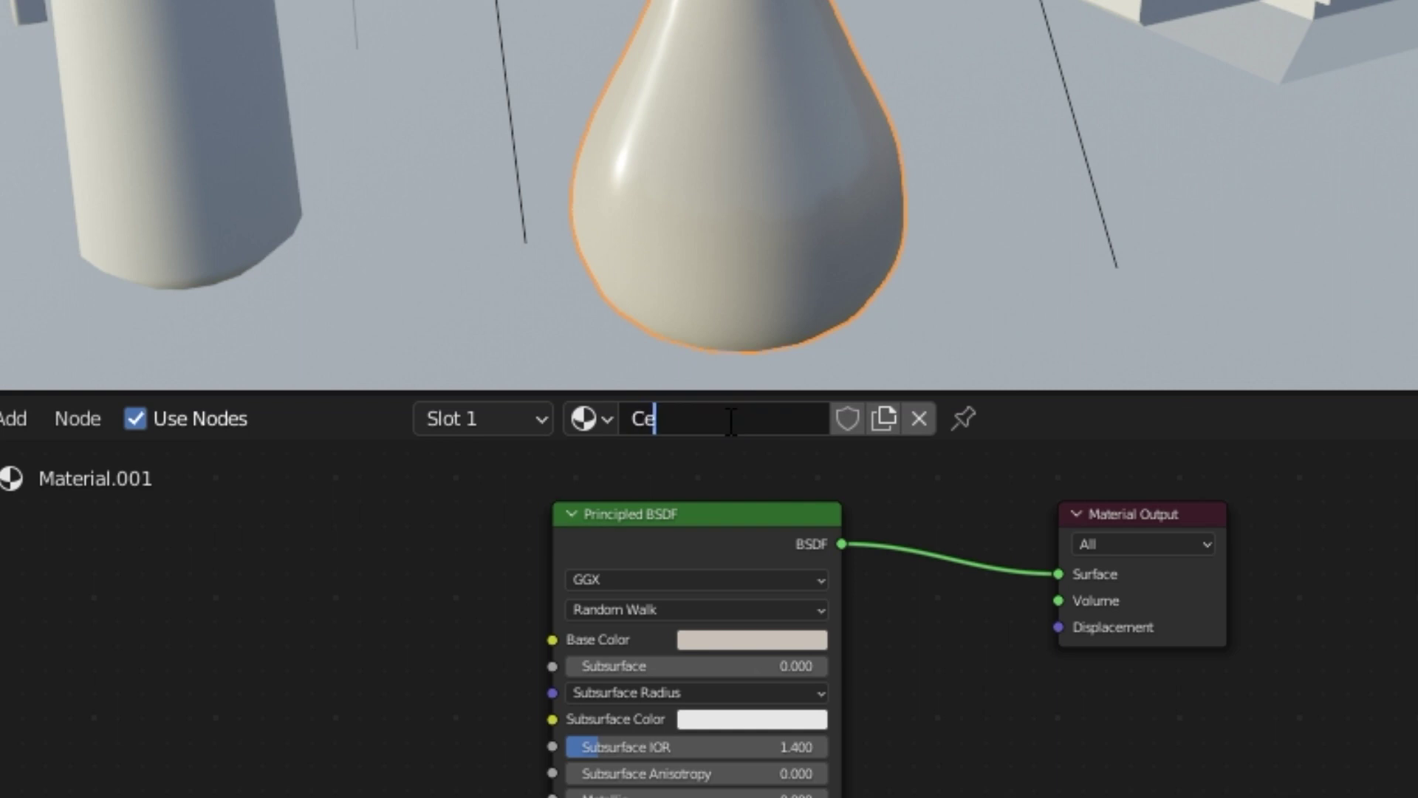
{"action": "type", "text": "ramicaBianca"}
{"action": "key", "text": "Return"}
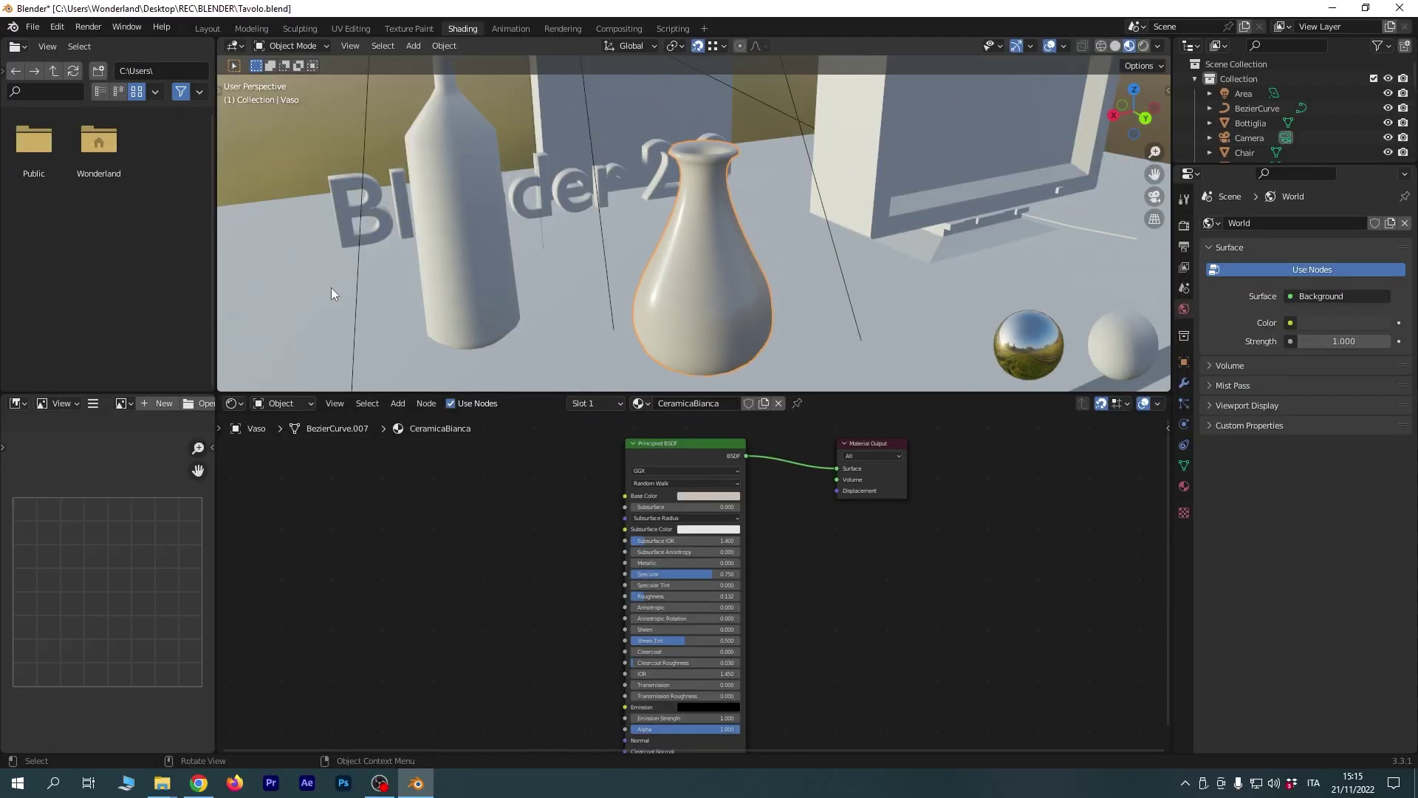
Assign the existing CeramicaBianca material to the table top object.
{"action": "left_click", "coordinate": [508, 320]}
{"action": "middle_click_drag", "start_coordinate": [814, 279], "coordinate": [834, 300]}
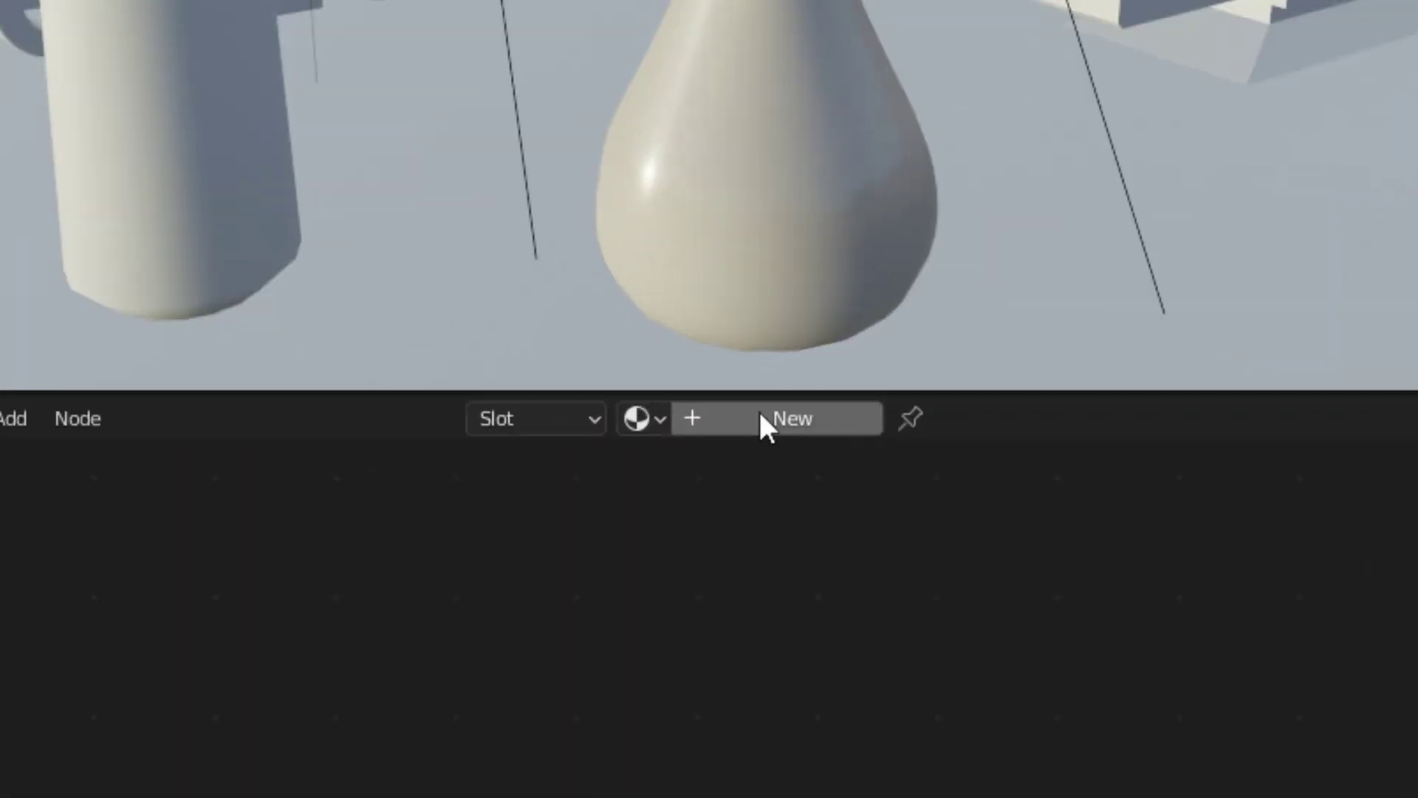
{"action": "left_click", "coordinate": [668, 404]}
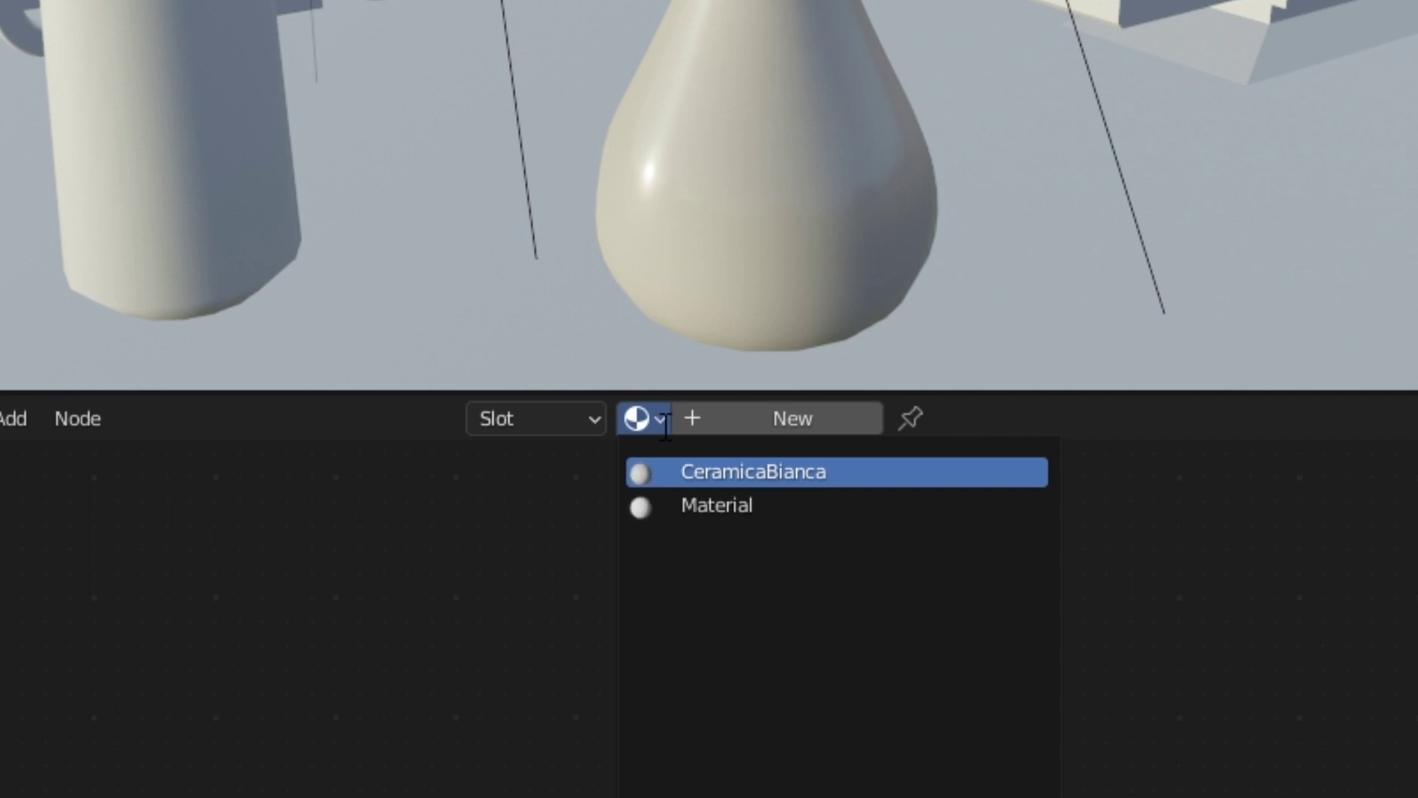
{"action": "left_click", "coordinate": [846, 471]}
Orbit the 3D view in close around the vase.
{"action": "middle_click_drag", "start_coordinate": [1070, 785], "coordinate": [1063, 757]}
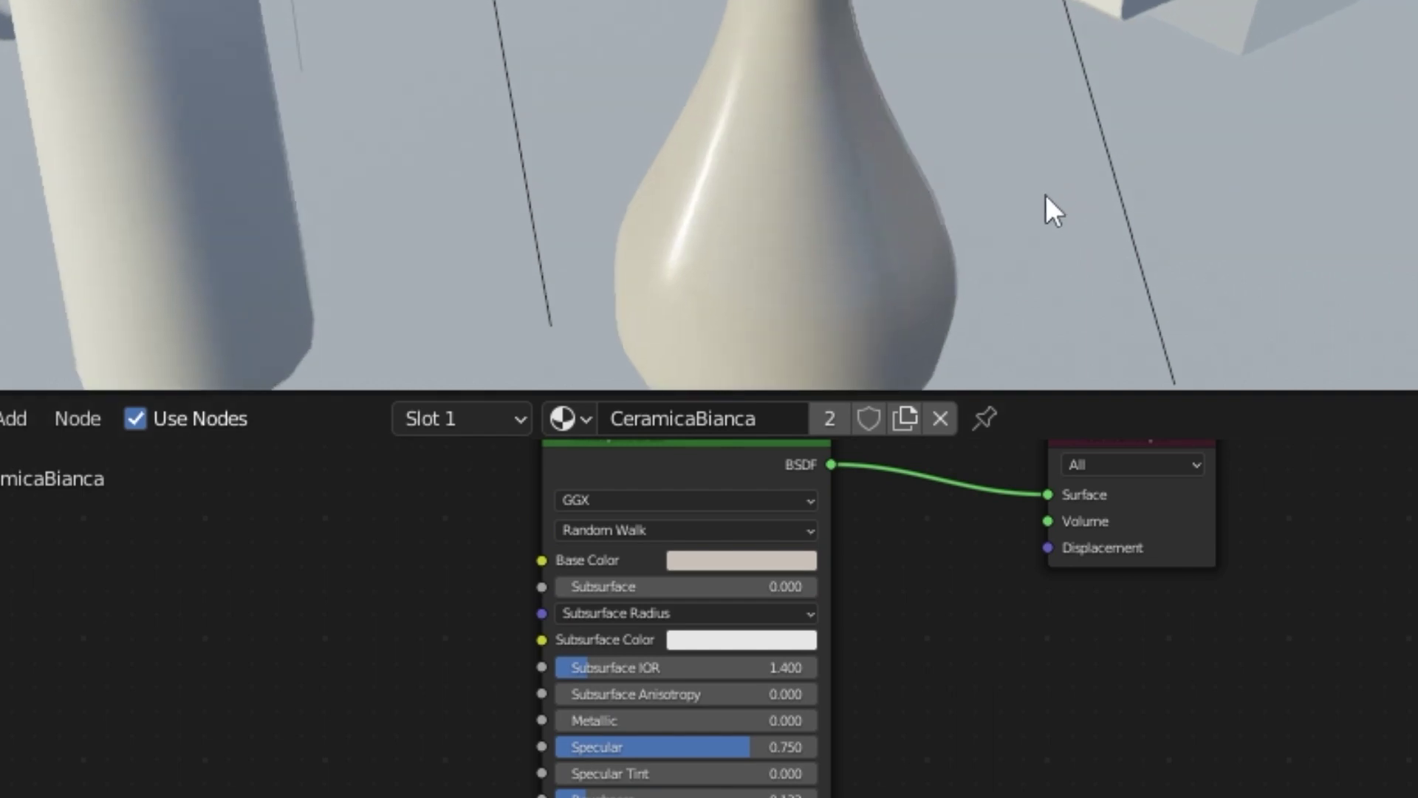
{"action": "middle_click_drag", "start_coordinate": [1051, 212], "coordinate": [981, 276]}
{"action": "mouse_move", "coordinate": [1056, 24]}
{"action": "middle_mouse_down"}
{"action": "mouse_move", "coordinate": [940, 43]}
{"action": "mouse_move", "coordinate": [763, 254]}
{"action": "mouse_move", "coordinate": [745, 256]}
{"action": "middle_mouse_up"}
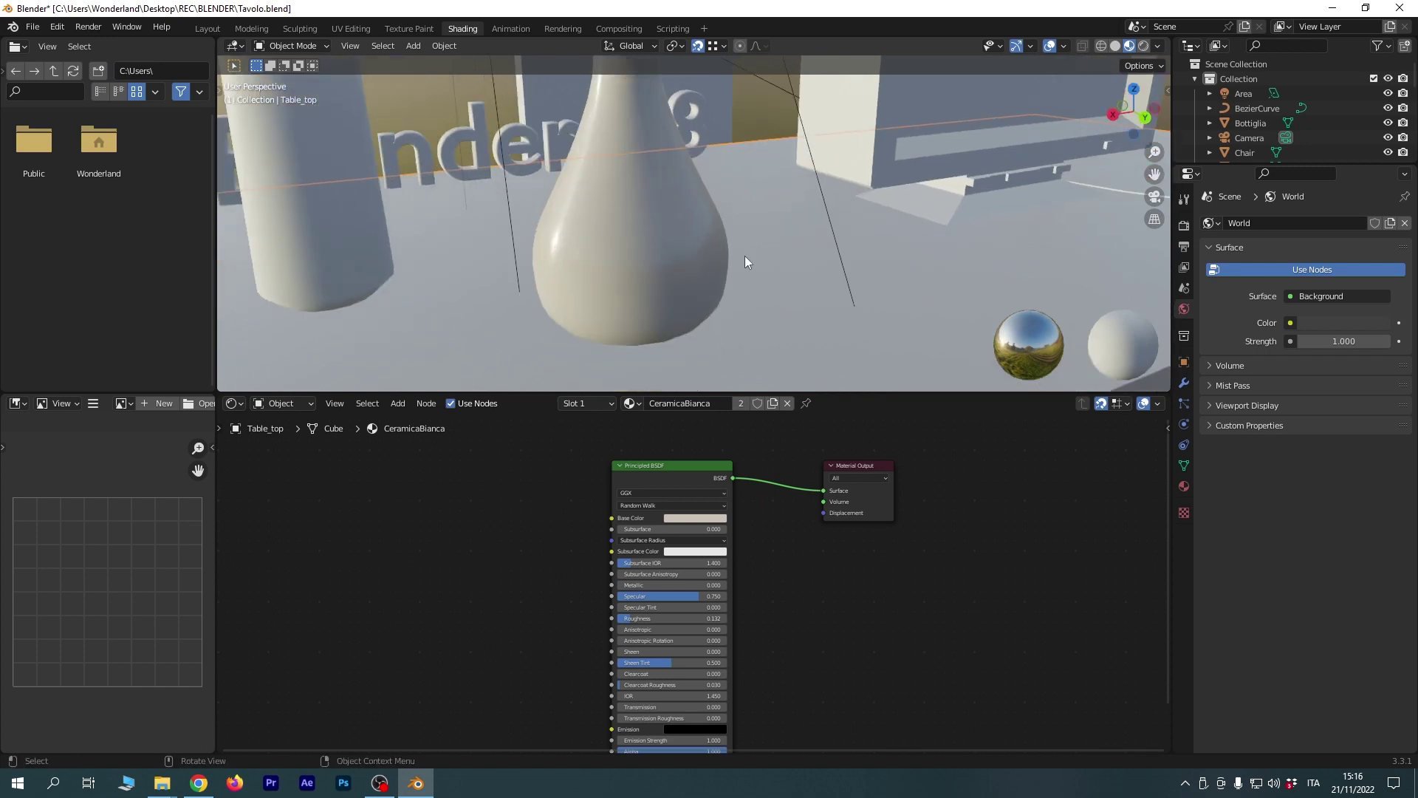
Zoom onto the Principled BSDF, try a purple-blue Base Color and zero Roughness, then revert both.
{"action": "scroll", "coordinate": [557, 495], "scroll_direction": "up", "scroll_amount": 3}
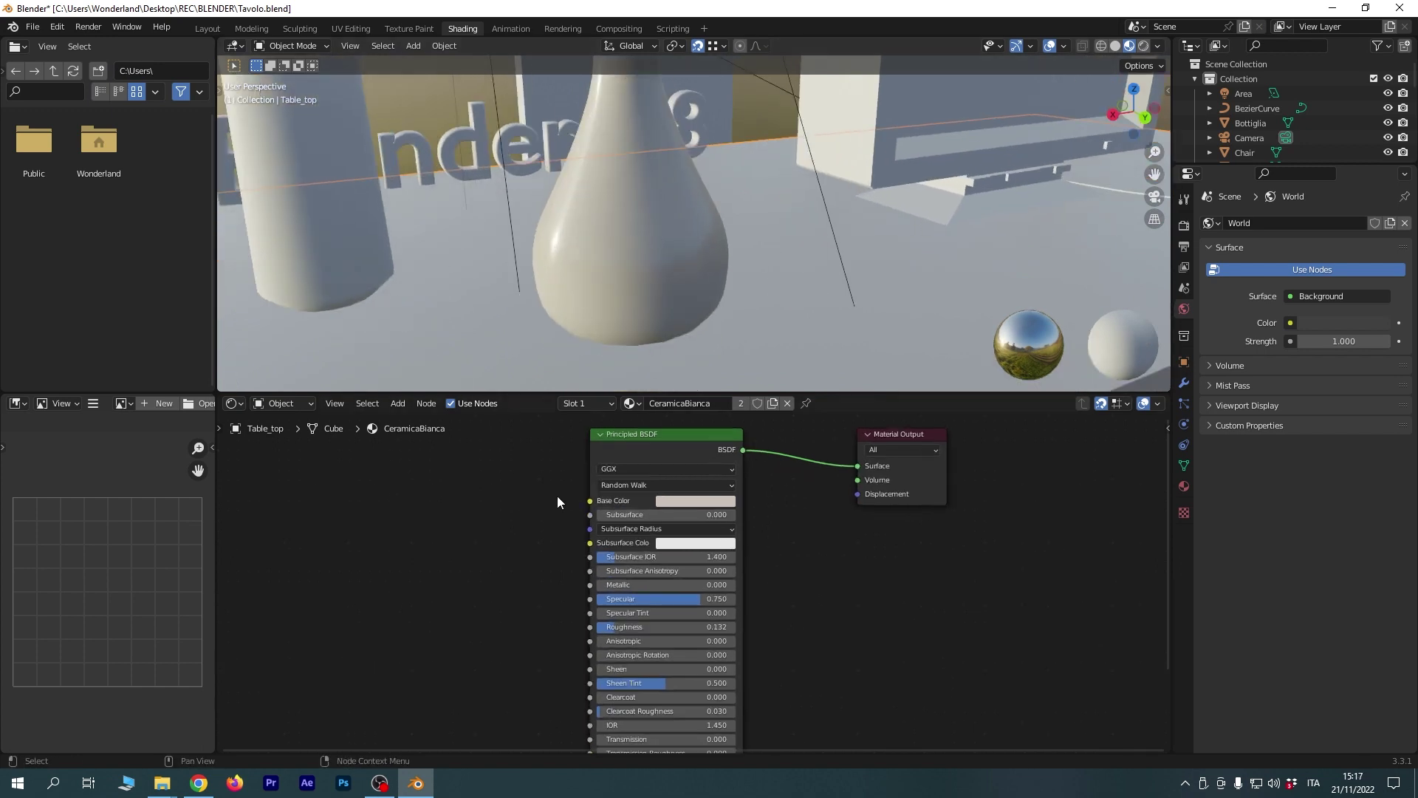
{"action": "mouse_move", "coordinate": [509, 450]}
{"action": "middle_mouse_down"}
{"action": "mouse_move", "coordinate": [501, 488]}
{"action": "mouse_move", "coordinate": [526, 534]}
{"action": "middle_mouse_up"}
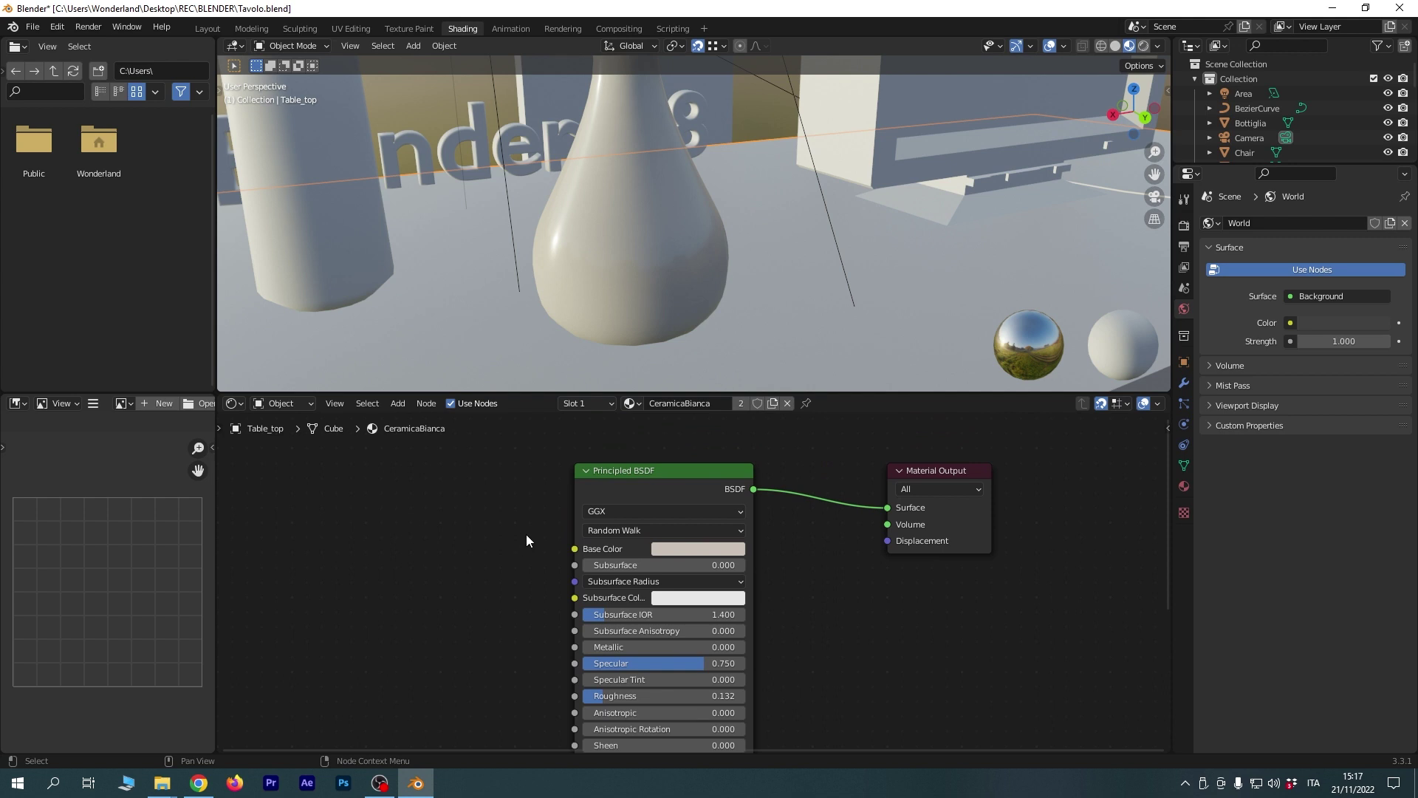
{"action": "left_click", "coordinate": [671, 551]}
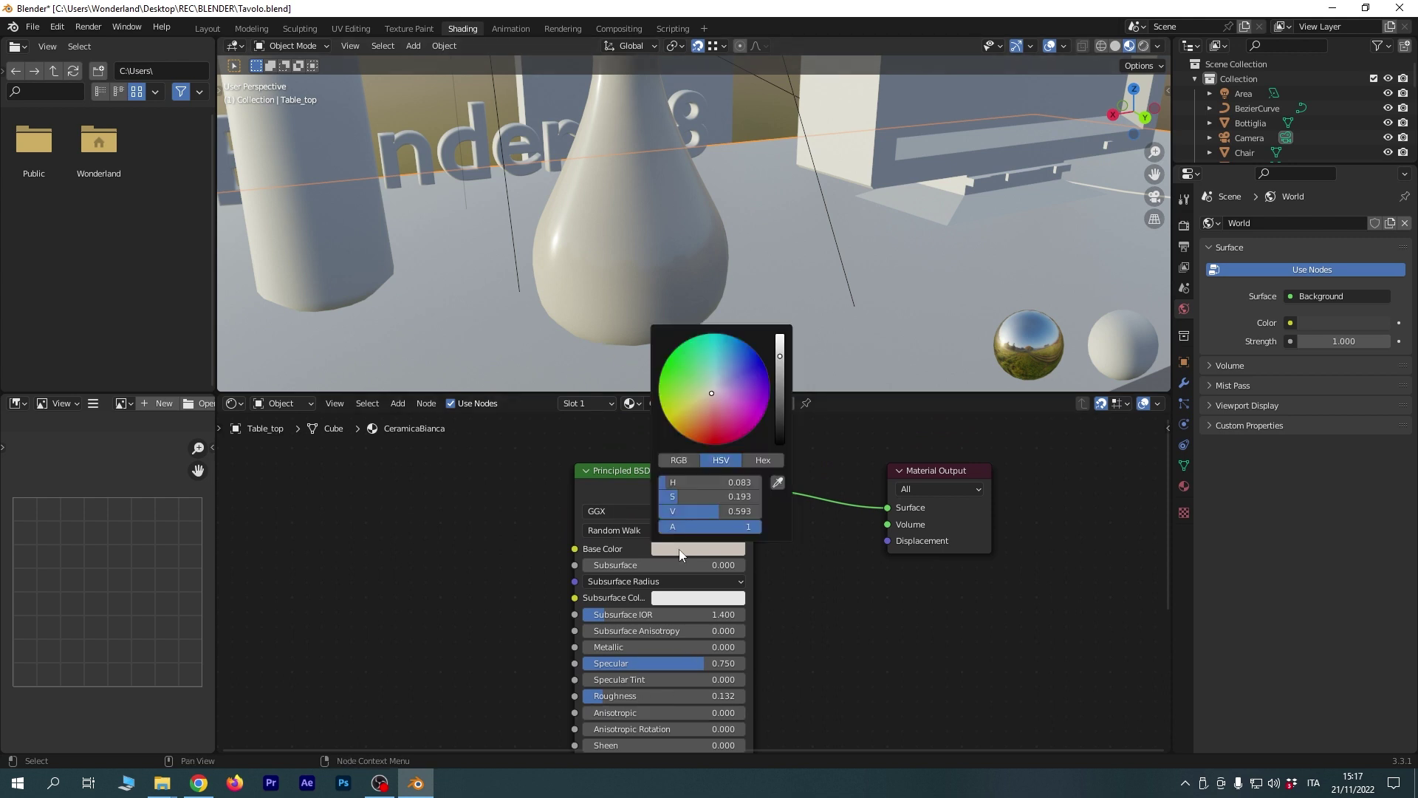
{"action": "left_click", "coordinate": [738, 388]}
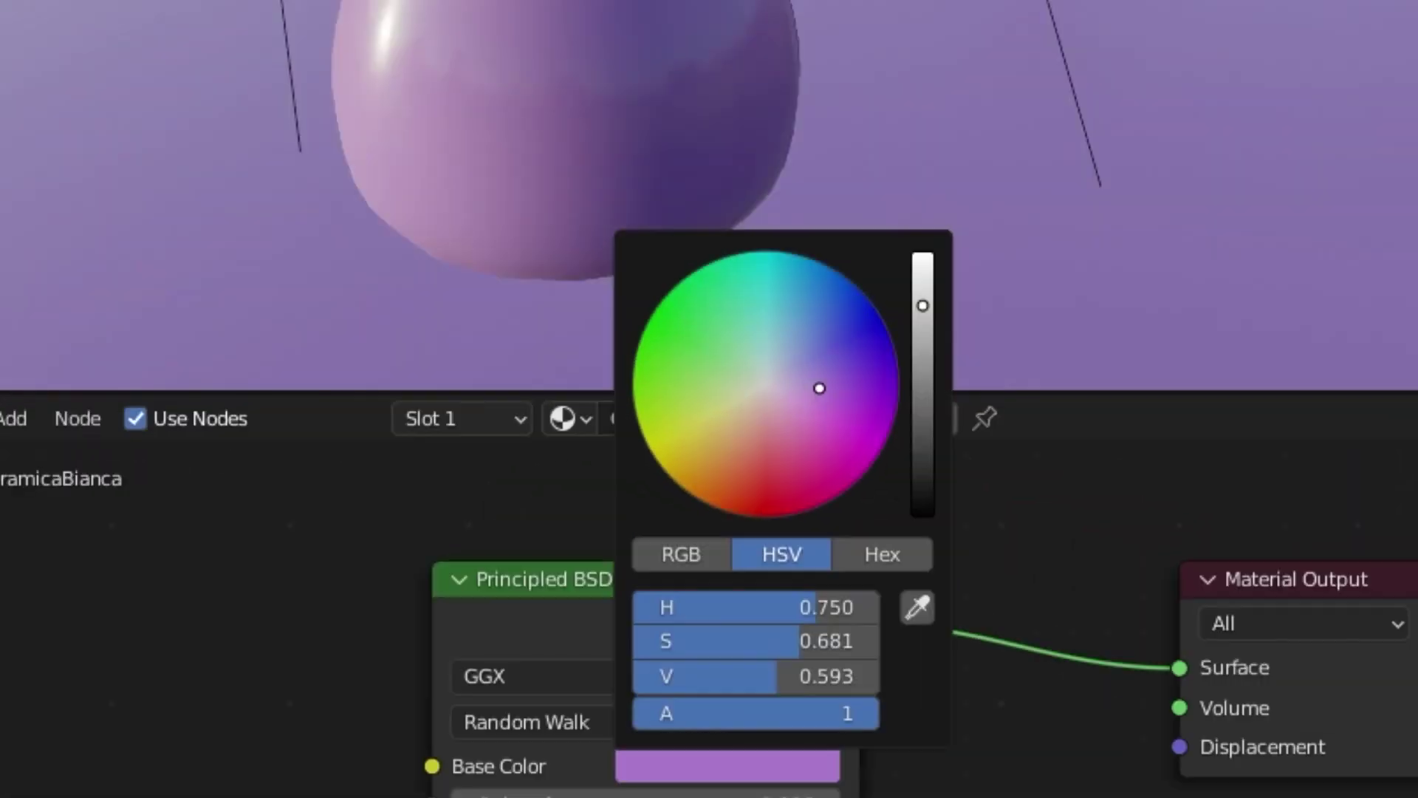
{"action": "mouse_move", "coordinate": [819, 388]}
{"action": "left_mouse_down"}
{"action": "mouse_move", "coordinate": [864, 472]}
{"action": "mouse_move", "coordinate": [820, 361]}
{"action": "mouse_move", "coordinate": [866, 296]}
{"action": "mouse_move", "coordinate": [716, 303]}
{"action": "mouse_move", "coordinate": [751, 358]}
{"action": "mouse_move", "coordinate": [845, 399]}
{"action": "mouse_move", "coordinate": [810, 397]}
{"action": "left_mouse_up"}
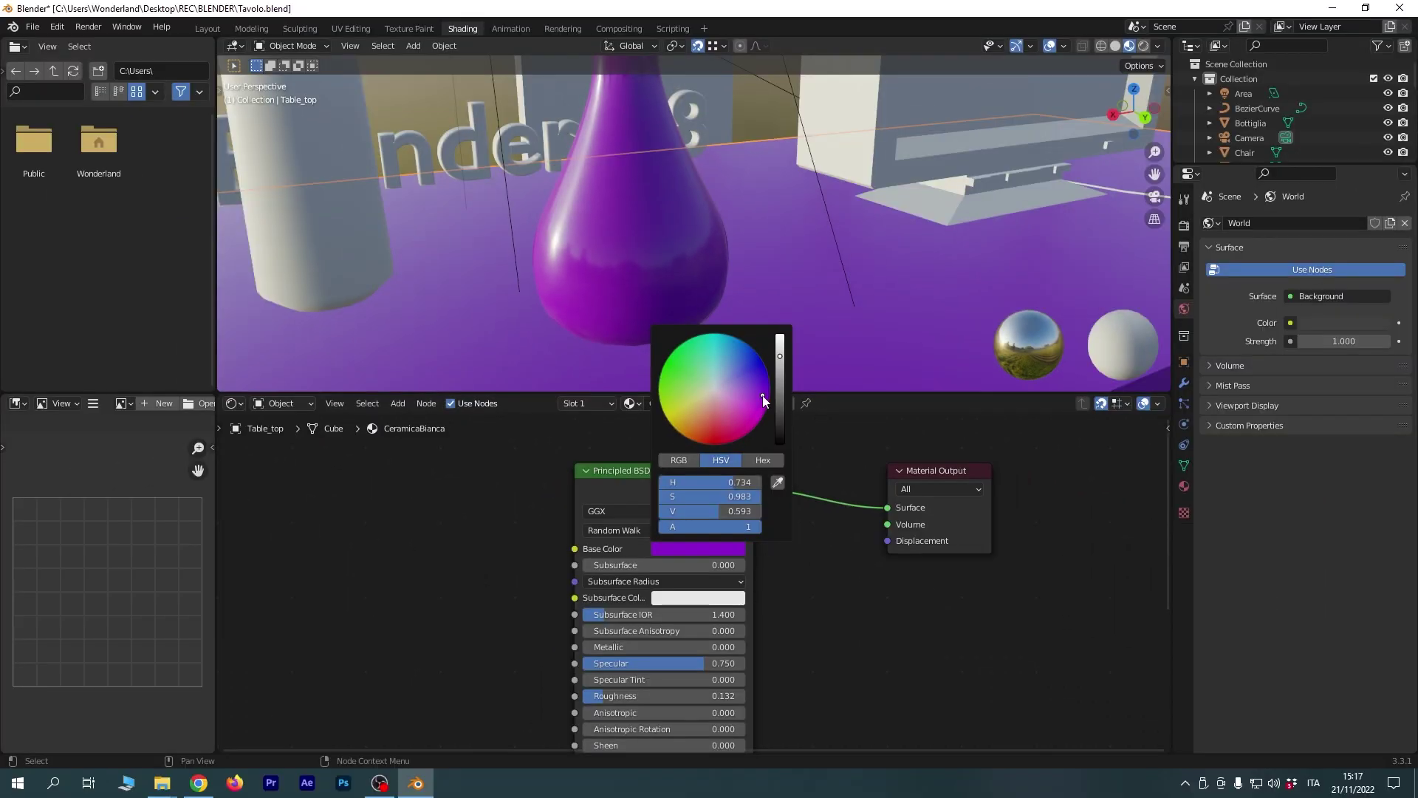
{"action": "key", "text": "Escape"}
{"action": "left_click_drag", "start_coordinate": [669, 696], "coordinate": [587, 695]}
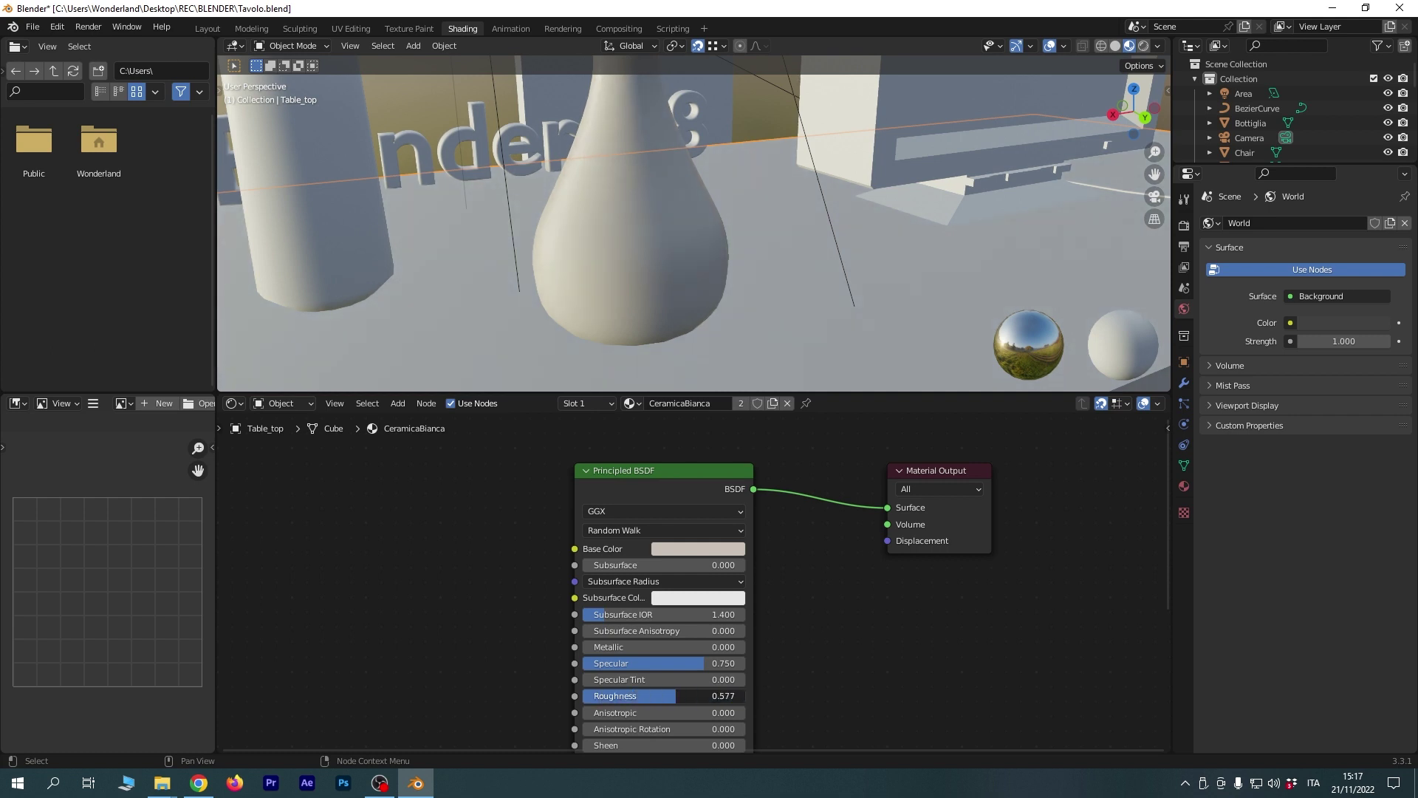
{"action": "key", "text": "ctrl+z"}
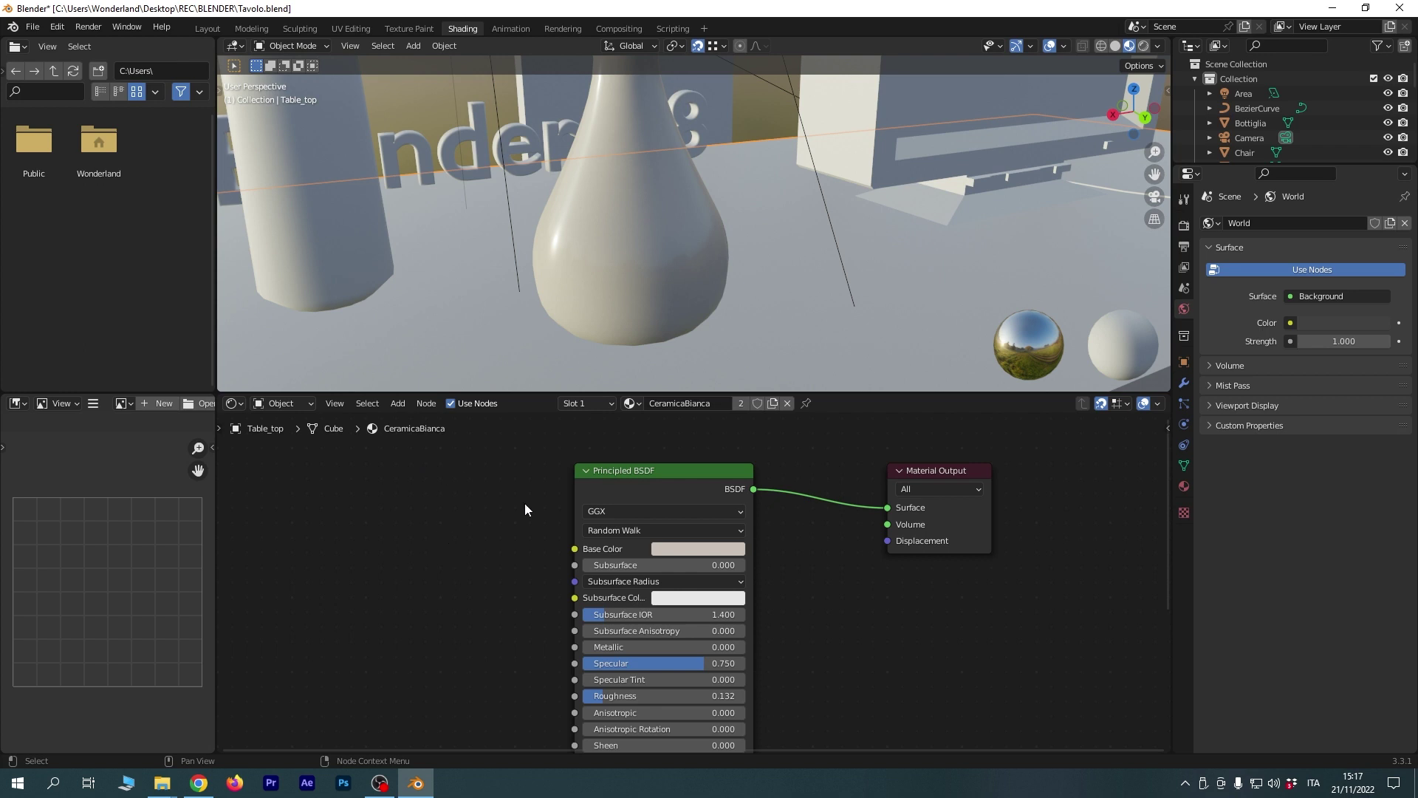
Switch the tabletop to the existing material named 'Material'.
{"action": "left_click", "coordinate": [630, 404]}
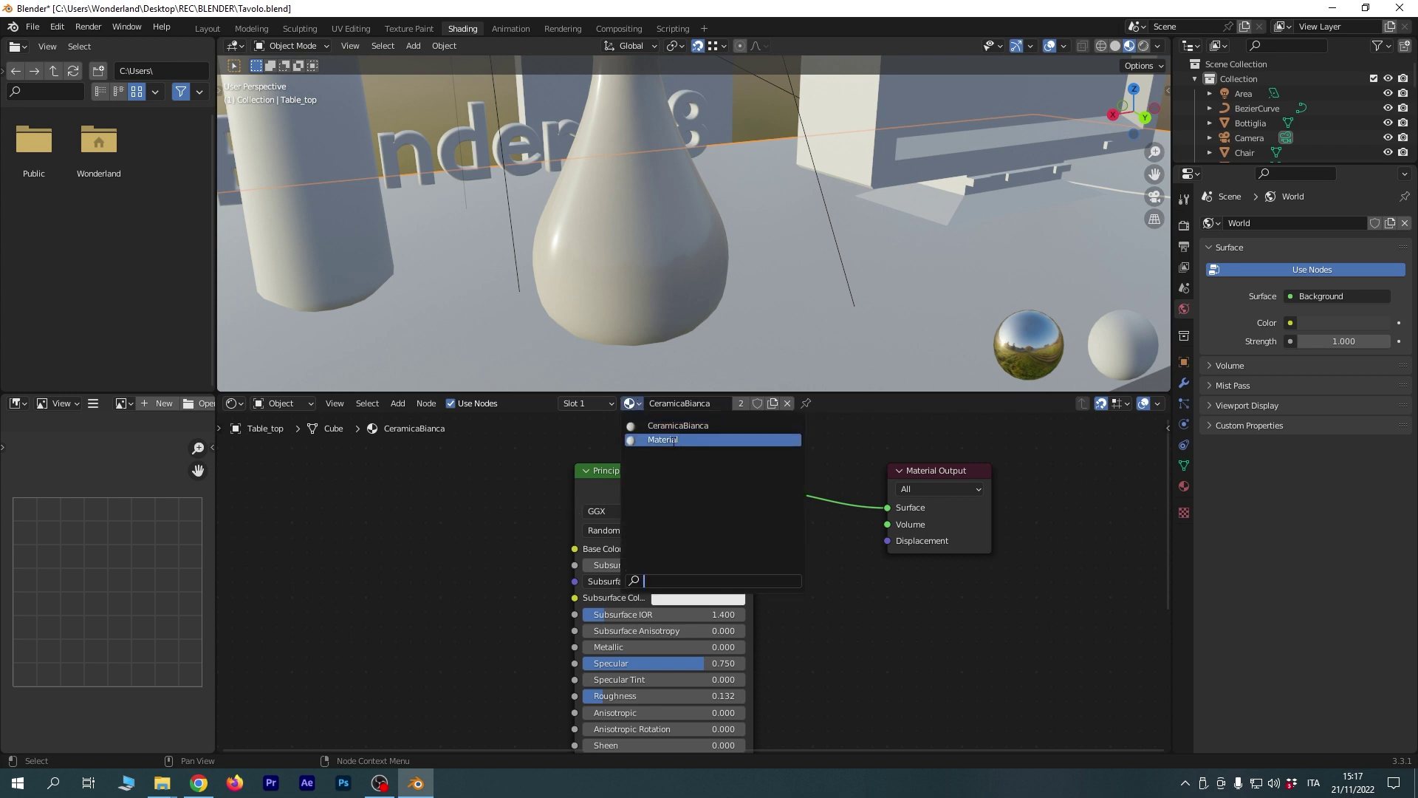
{"action": "left_click", "coordinate": [693, 441]}
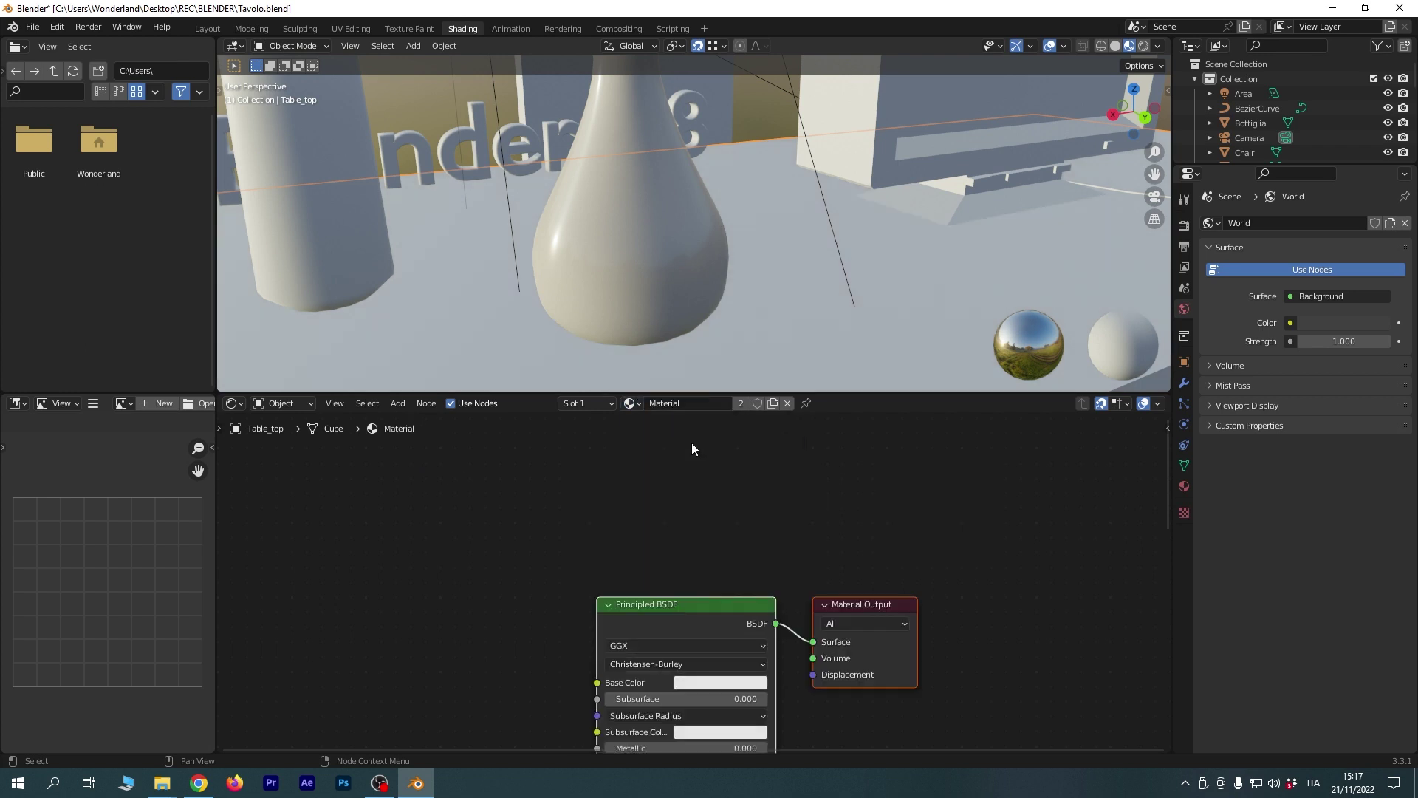
{"action": "scroll", "coordinate": [702, 494], "scroll_direction": "down", "scroll_amount": 5, "text": "shift"}
Give the tabletop a salmon-orange Base Color, Specular 0.877 and Roughness 0.000.
{"action": "left_click", "coordinate": [687, 505]}
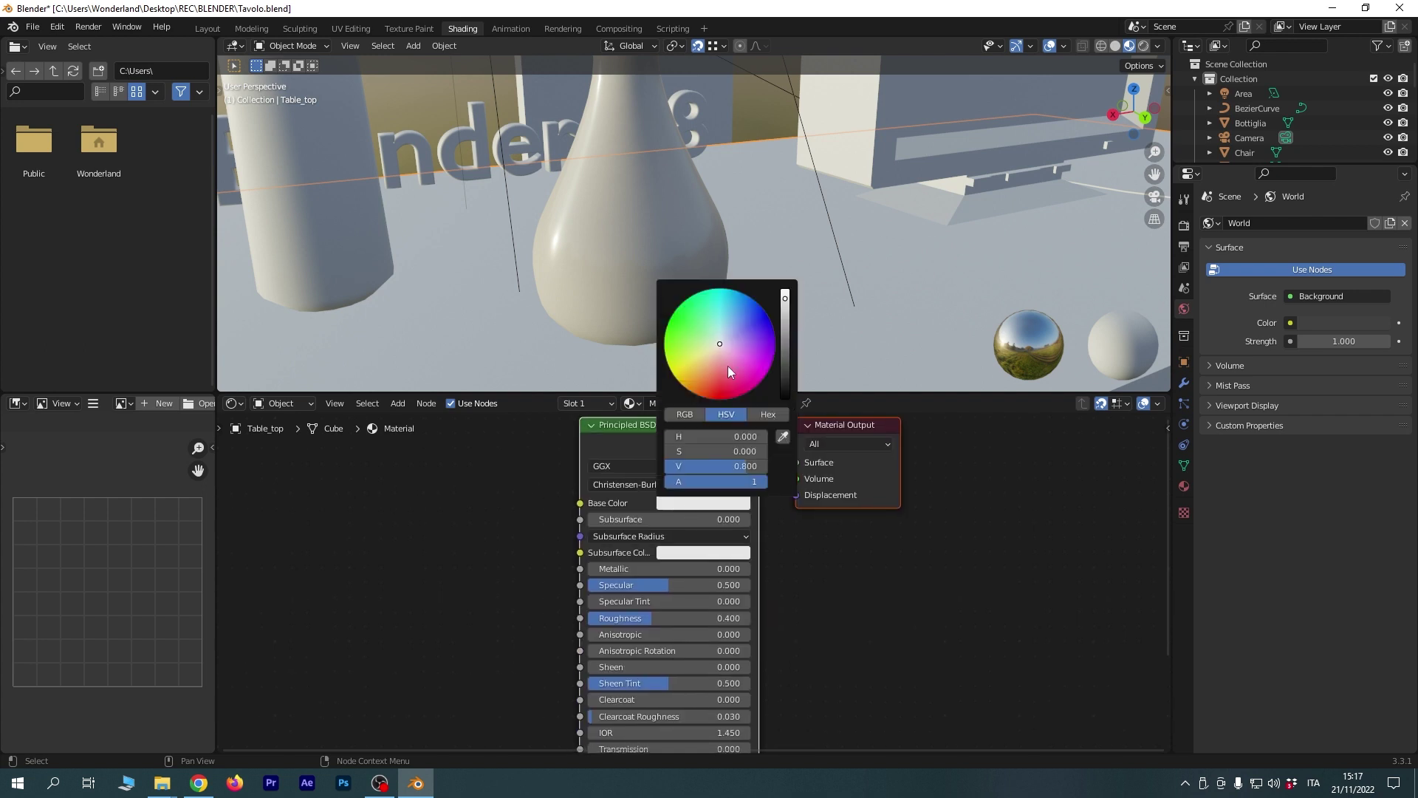
{"action": "left_click_drag", "start_coordinate": [709, 353], "coordinate": [712, 374]}
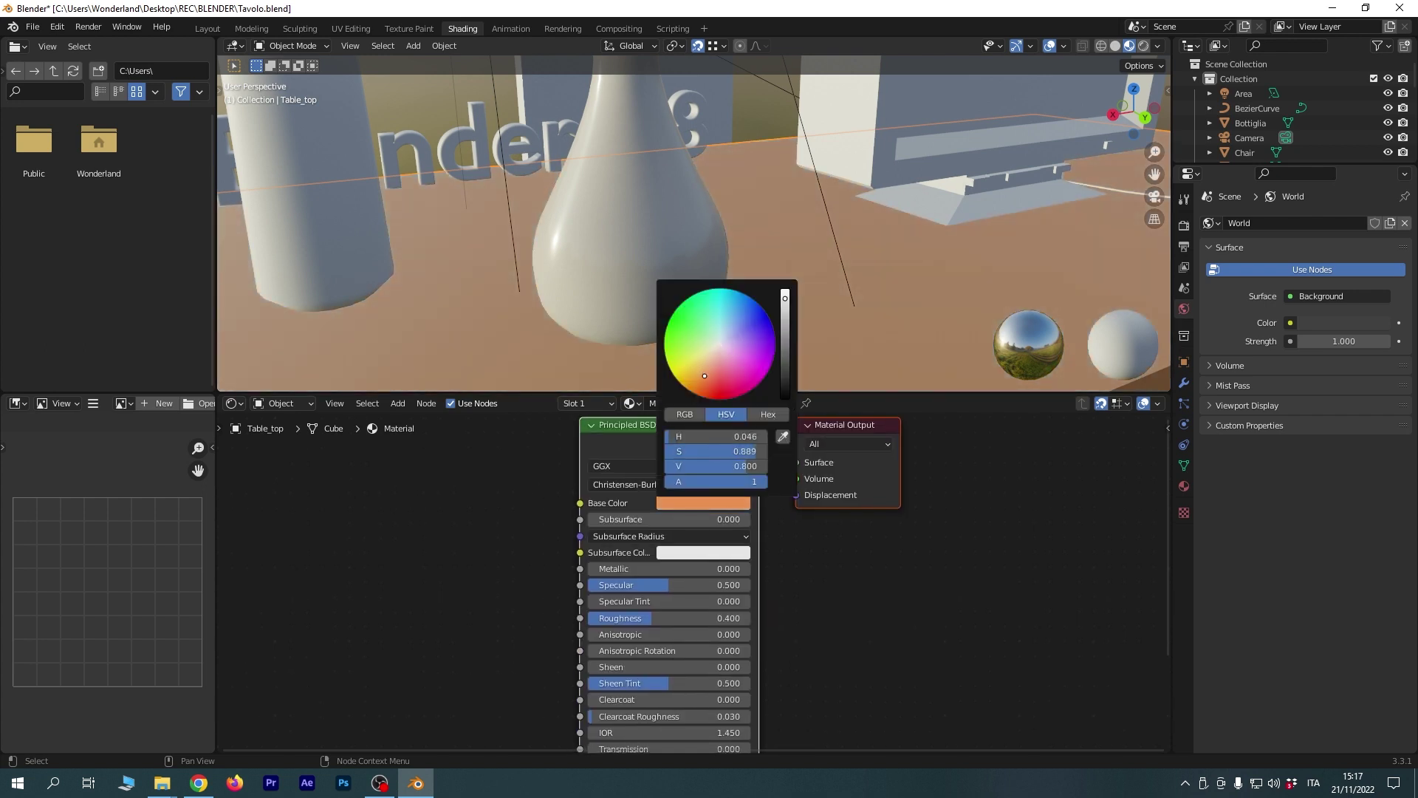
{"action": "left_click_drag", "start_coordinate": [703, 370], "coordinate": [709, 368]}
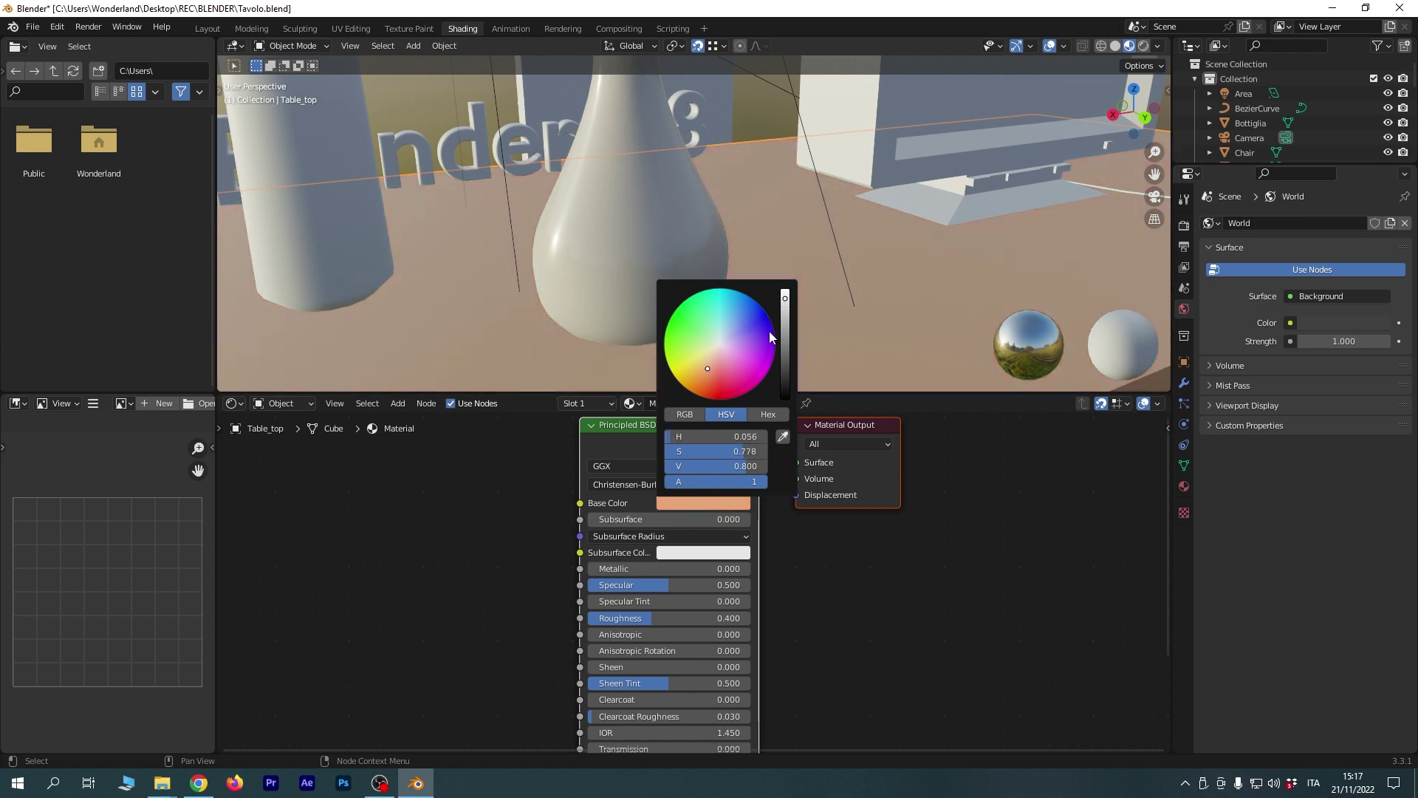
{"action": "mouse_move", "coordinate": [665, 618]}
{"action": "left_mouse_down"}
{"action": "mouse_move", "coordinate": [591, 618]}
{"action": "mouse_move", "coordinate": [746, 618]}
{"action": "mouse_move", "coordinate": [591, 618]}
{"action": "left_mouse_up"}
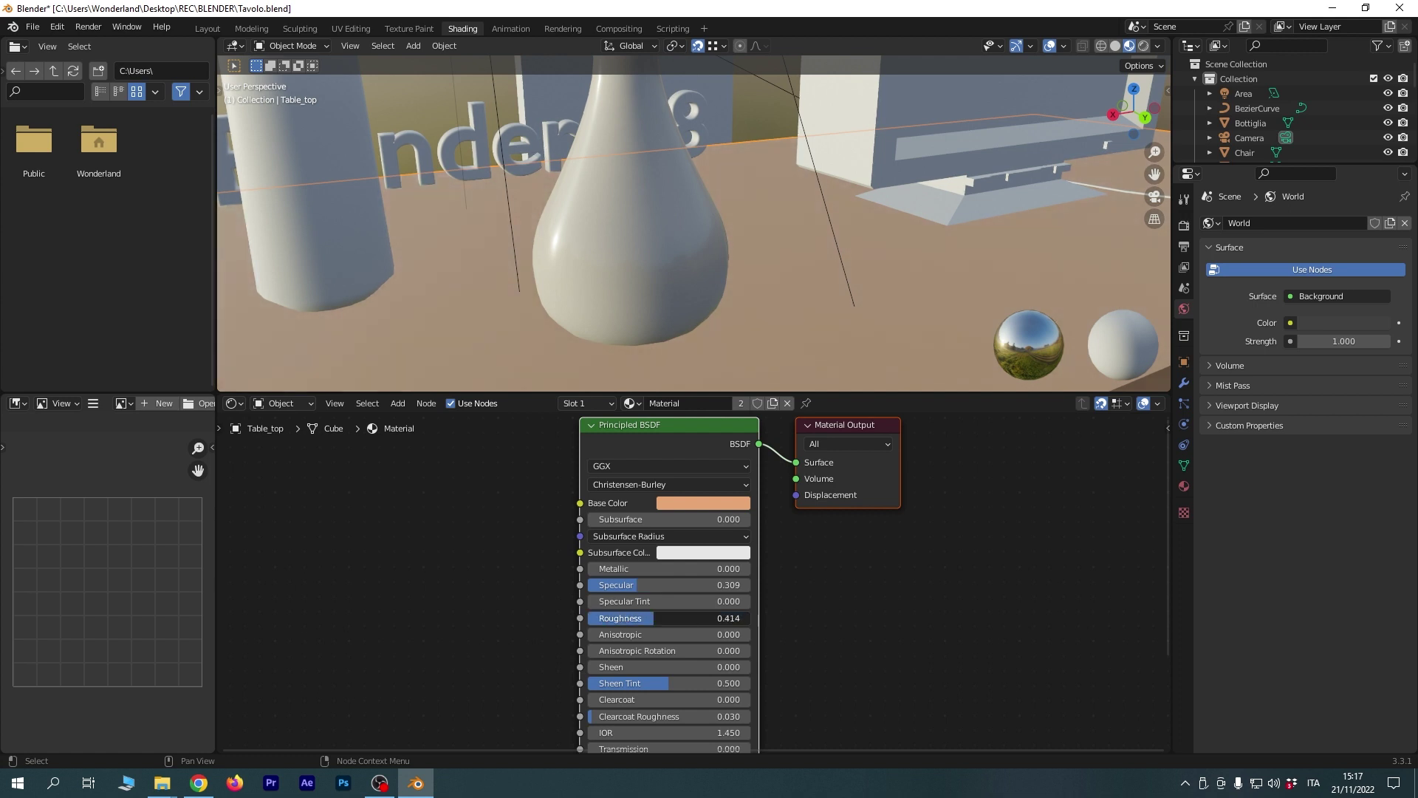
{"action": "mouse_move", "coordinate": [692, 327]}
{"action": "middle_mouse_down"}
{"action": "mouse_move", "coordinate": [680, 312]}
{"action": "mouse_move", "coordinate": [679, 330]}
{"action": "mouse_move", "coordinate": [703, 340]}
{"action": "mouse_move", "coordinate": [782, 292]}
{"action": "mouse_move", "coordinate": [768, 341]}
{"action": "mouse_move", "coordinate": [592, 244]}
{"action": "middle_mouse_up"}
Give the Blender 2.8 text a new light-blue Material.001 with Metallic 1.0, viewed in Layout.
{"action": "left_click", "coordinate": [591, 240]}
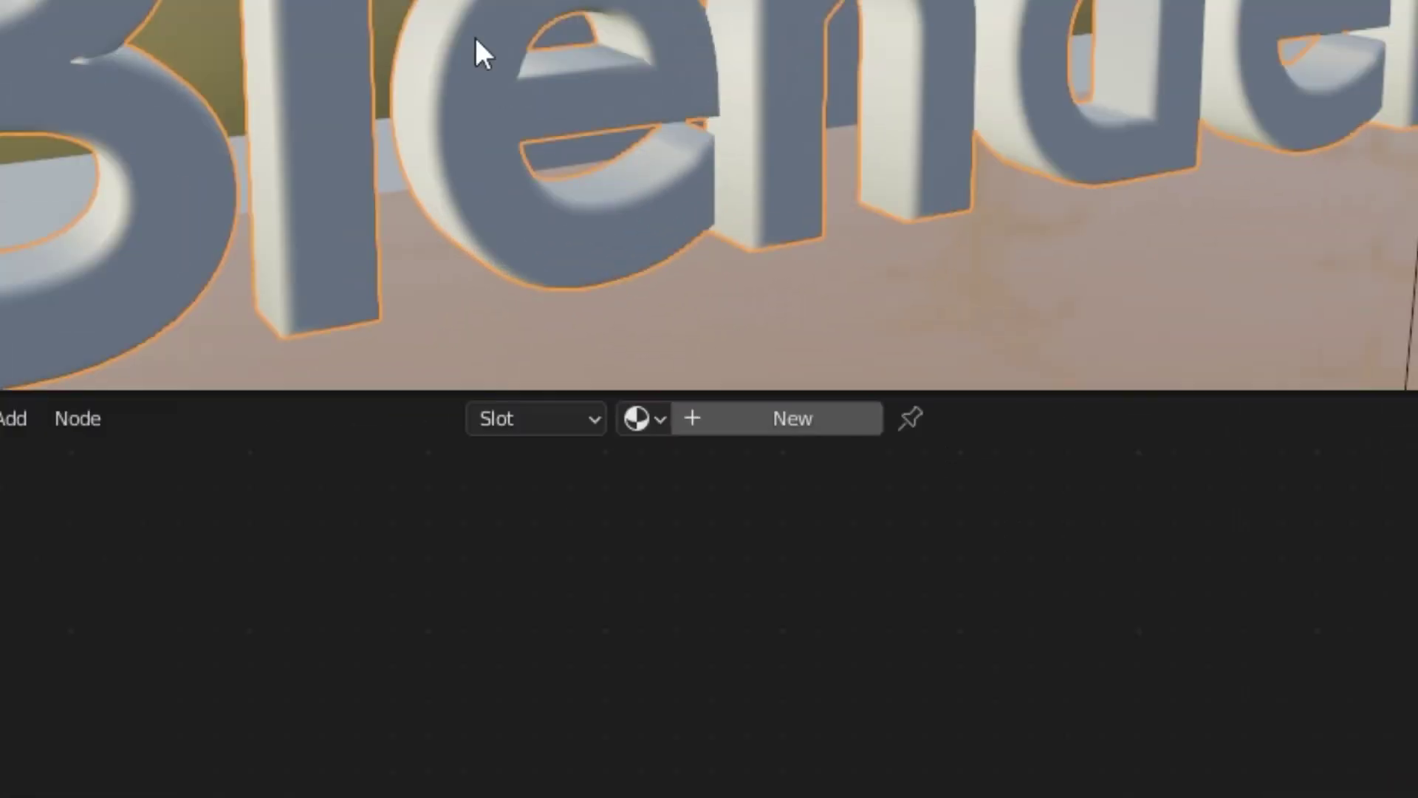
{"action": "left_click", "coordinate": [706, 412]}
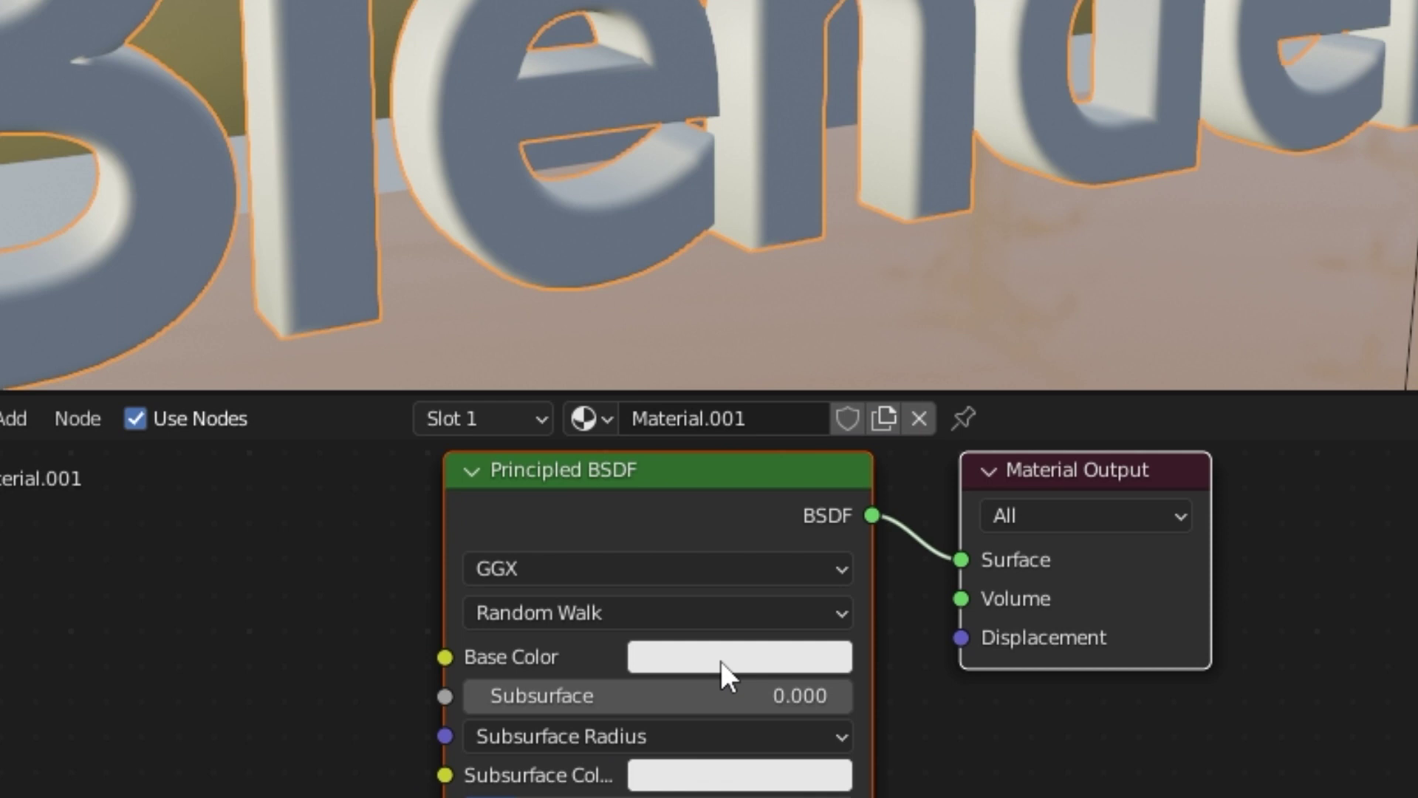
{"action": "left_click", "coordinate": [721, 672]}
{"action": "mouse_move", "coordinate": [828, 342]}
{"action": "left_mouse_down"}
{"action": "mouse_move", "coordinate": [830, 257]}
{"action": "mouse_move", "coordinate": [796, 192]}
{"action": "left_mouse_up"}
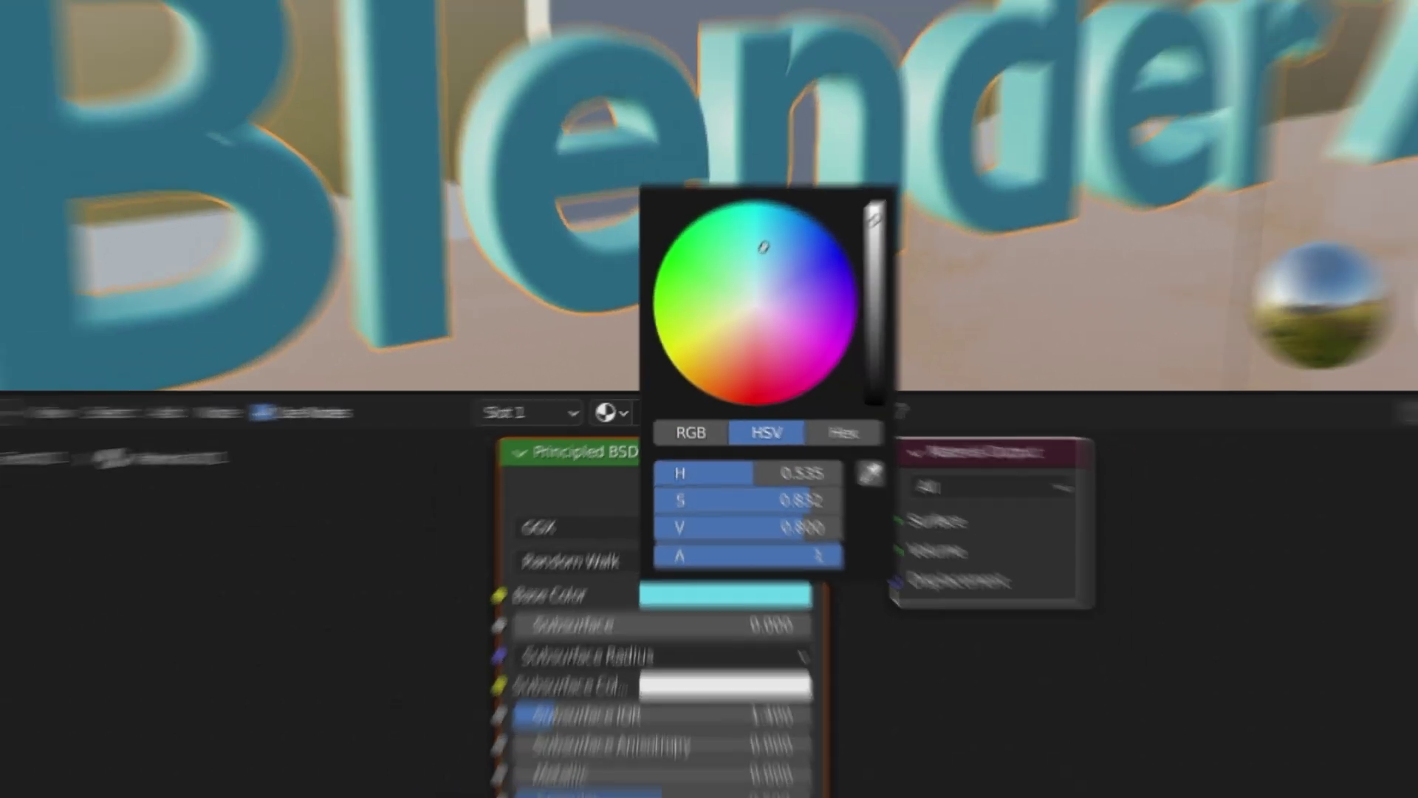
{"action": "left_click_drag", "start_coordinate": [726, 310], "coordinate": [729, 316]}
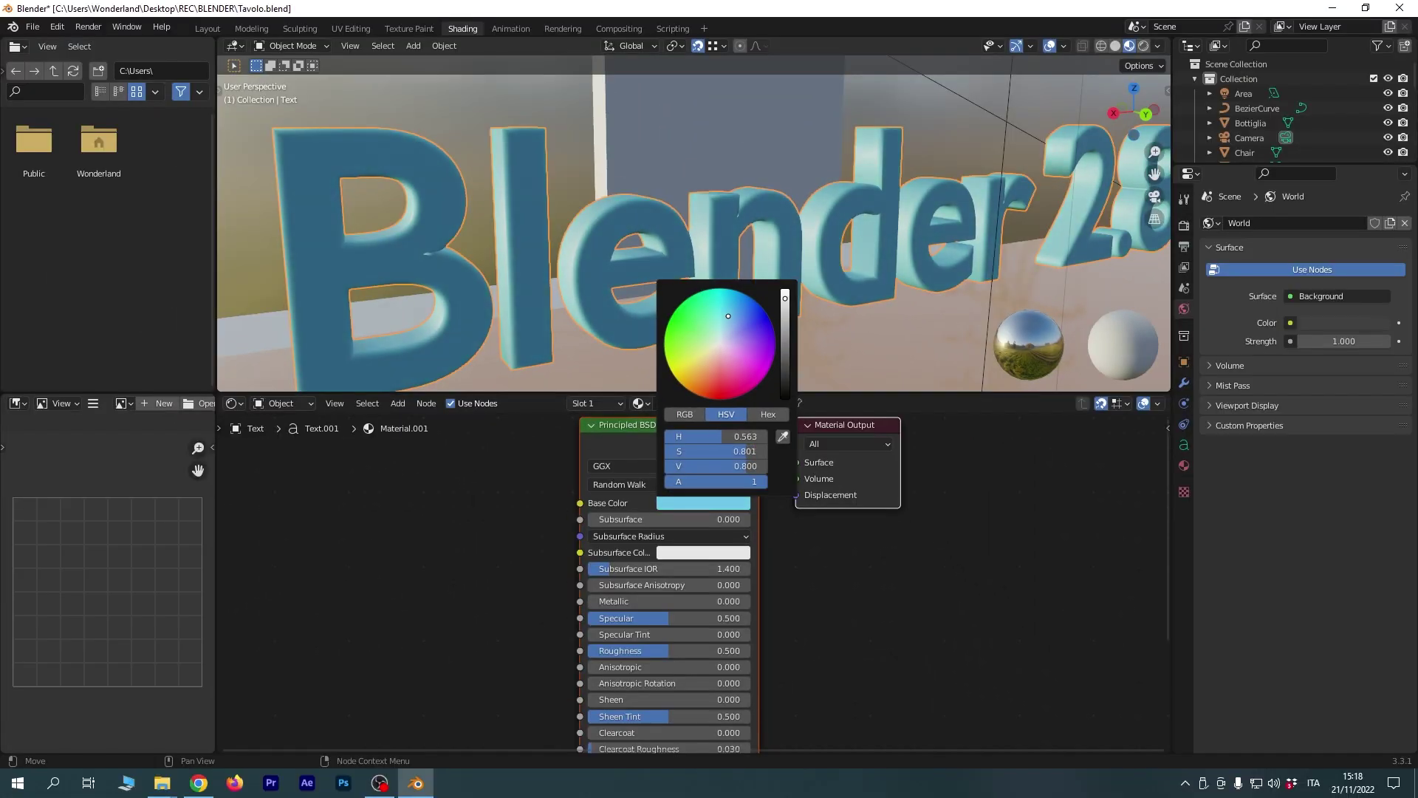
{"action": "left_click_drag", "start_coordinate": [610, 601], "coordinate": [703, 601]}
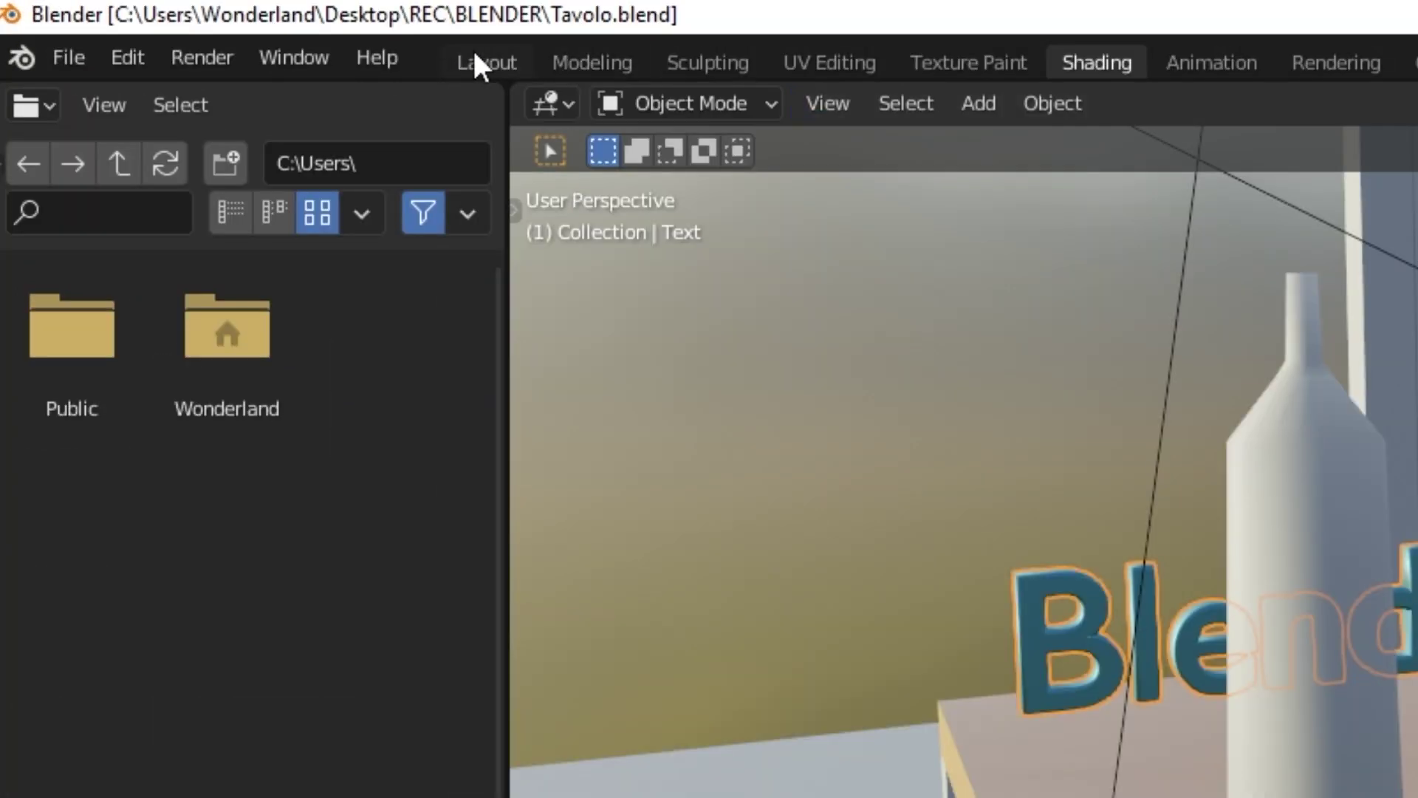
{"action": "left_click", "coordinate": [206, 28]}
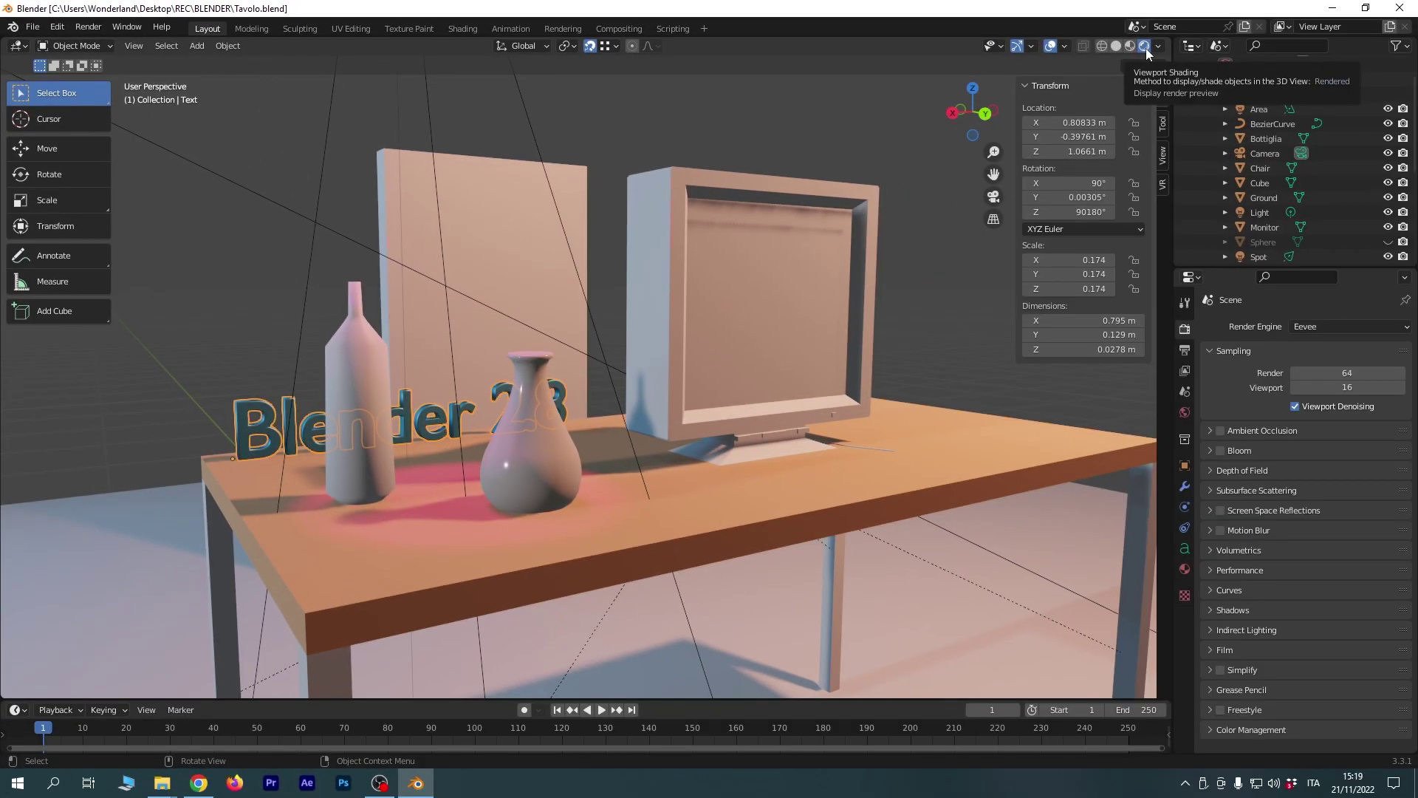
{"action": "left_click", "coordinate": [636, 149]}
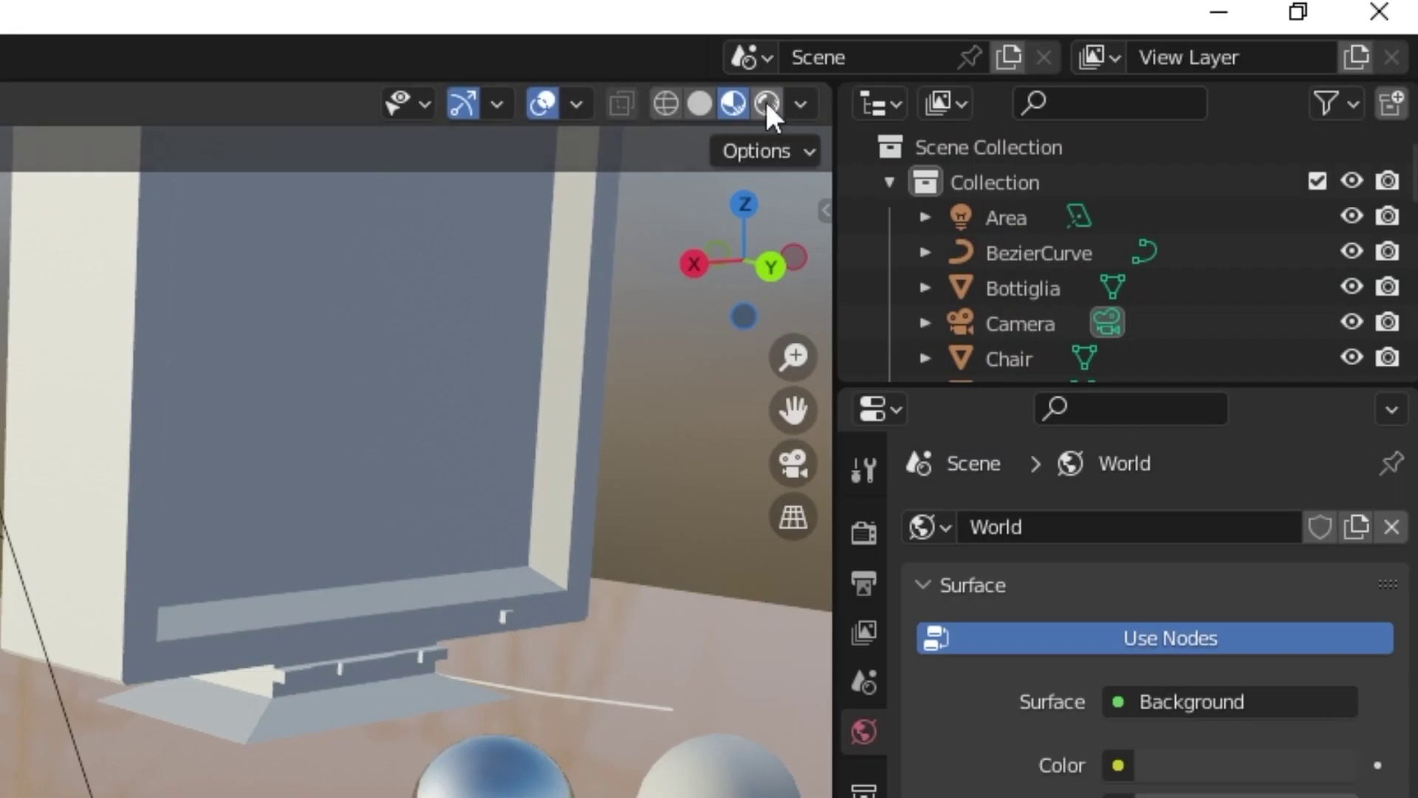
{"action": "left_click", "coordinate": [766, 101]}
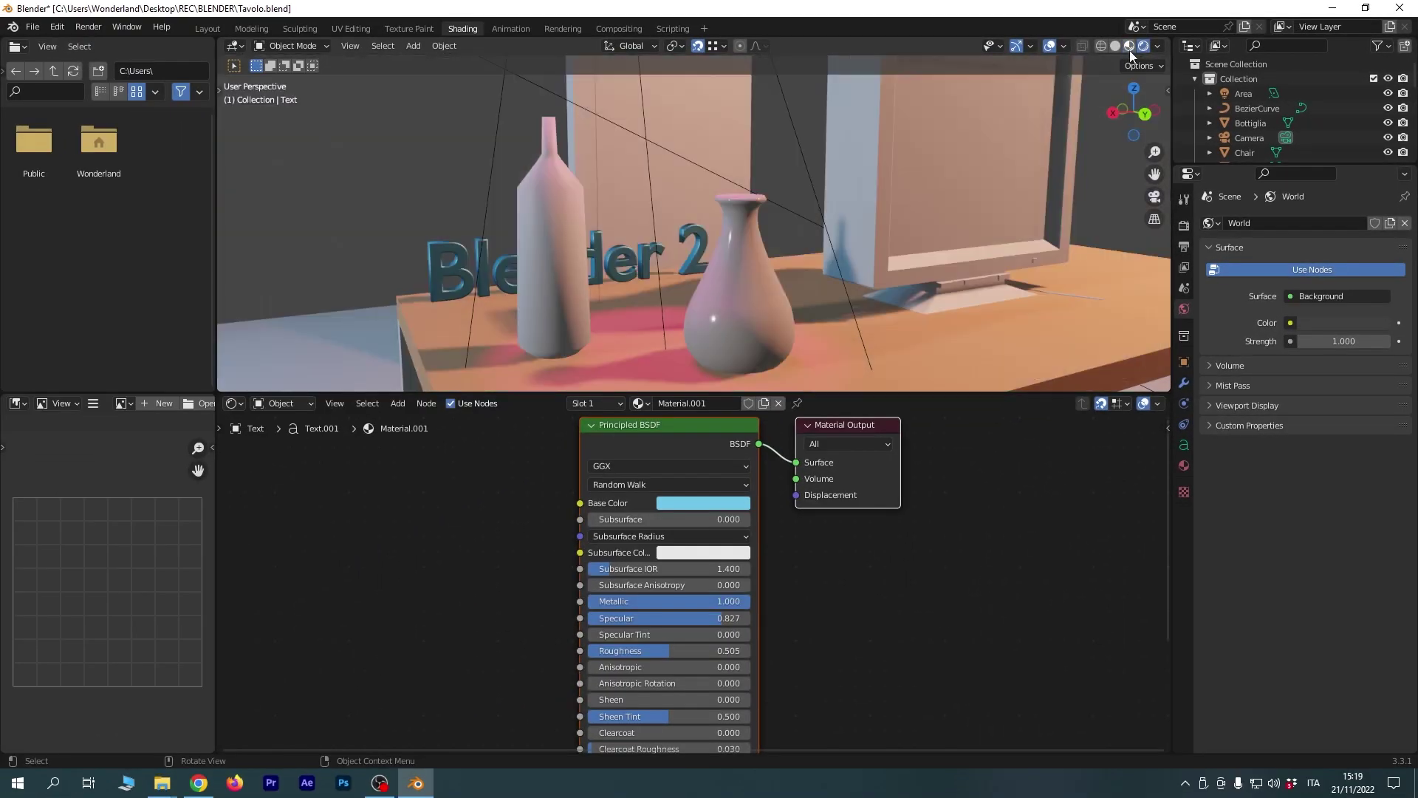
{"action": "left_click", "coordinate": [1130, 51]}
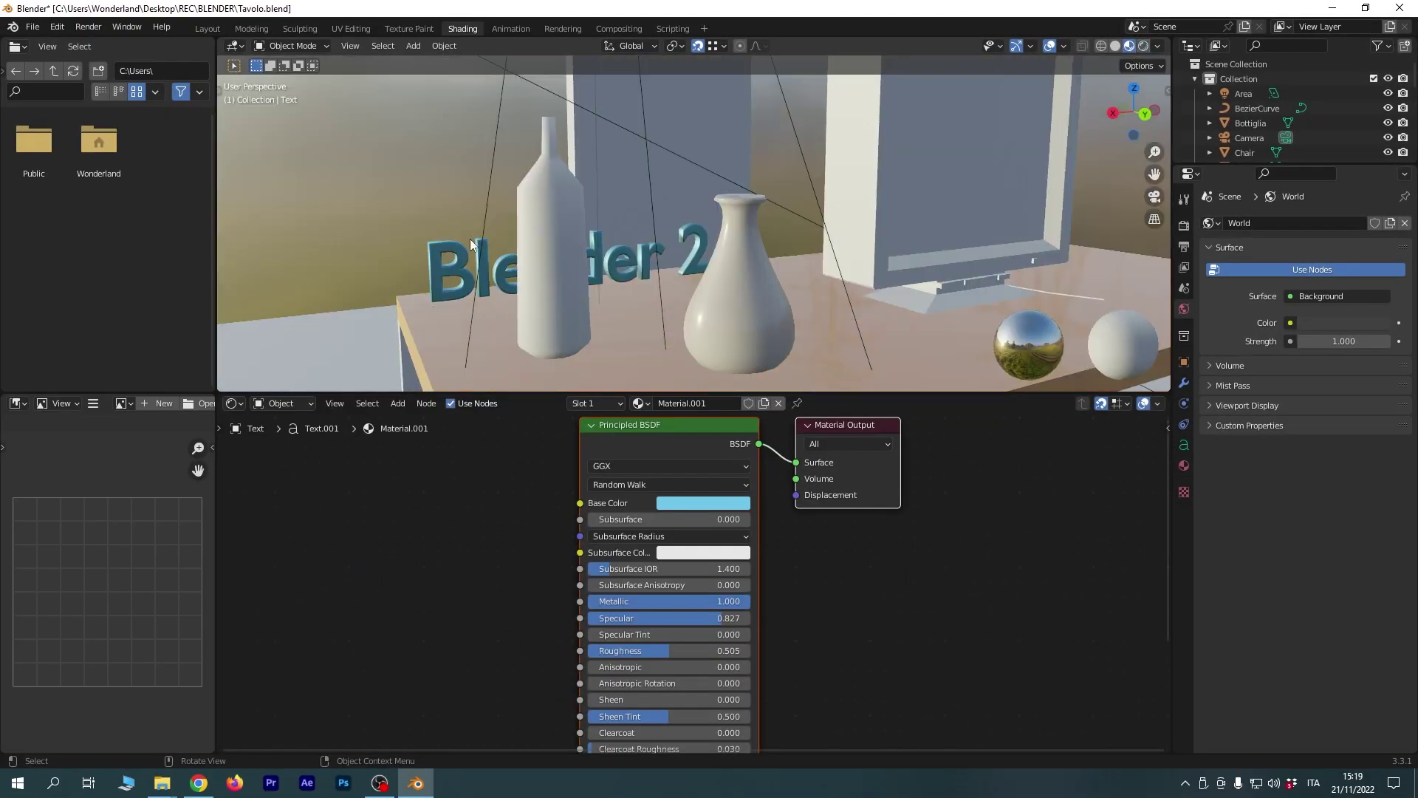
{"action": "left_click", "coordinate": [1144, 46]}
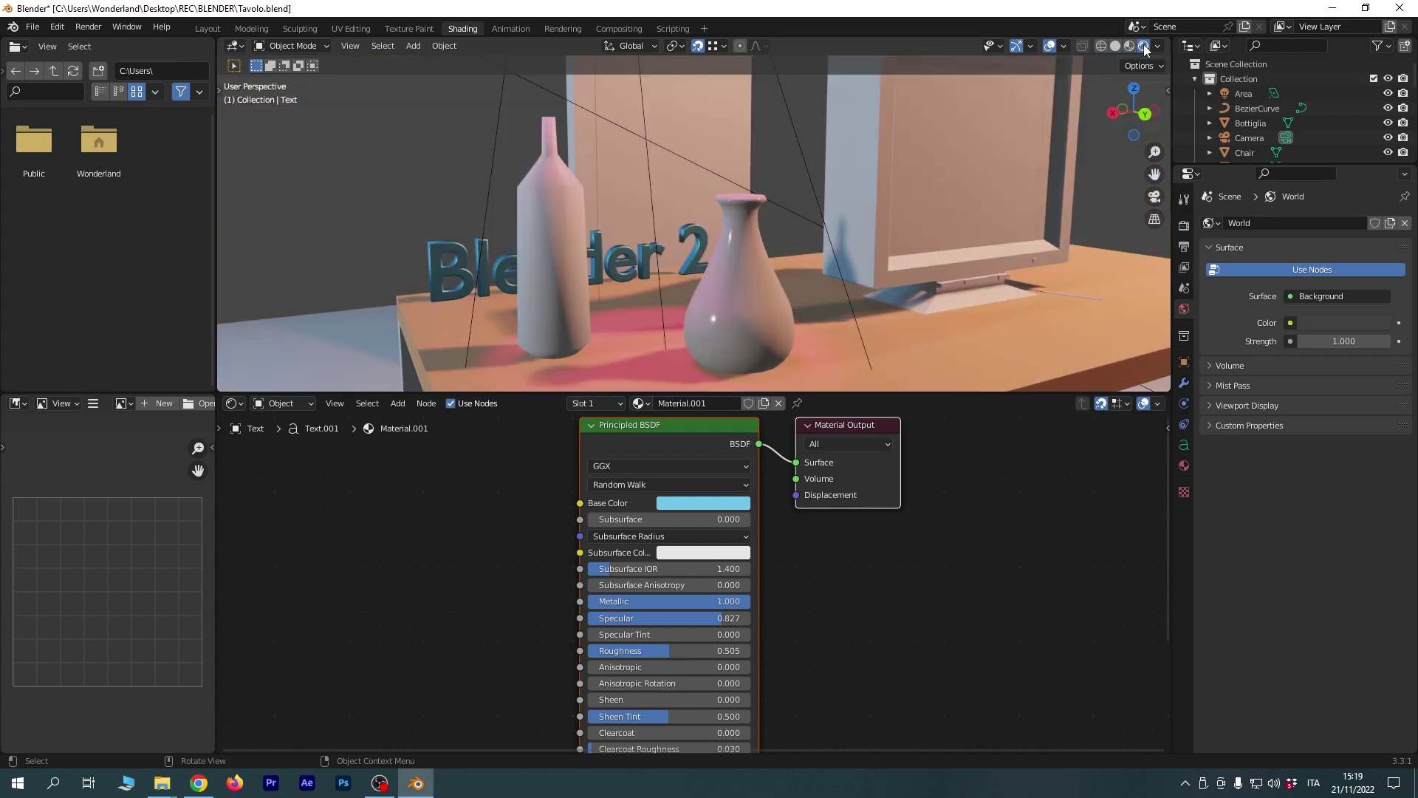
{"action": "left_click", "coordinate": [207, 28]}
{"action": "mouse_move", "coordinate": [462, 422]}
{"action": "middle_mouse_down"}
{"action": "mouse_move", "coordinate": [565, 424]}
{"action": "mouse_move", "coordinate": [463, 436]}
{"action": "mouse_move", "coordinate": [494, 455]}
{"action": "mouse_move", "coordinate": [459, 464]}
{"action": "mouse_move", "coordinate": [459, 445]}
{"action": "mouse_move", "coordinate": [686, 458]}
{"action": "middle_mouse_up"}
{"action": "mouse_move", "coordinate": [687, 362]}
{"action": "middle_mouse_down"}
{"action": "mouse_move", "coordinate": [636, 408]}
{"action": "mouse_move", "coordinate": [642, 493]}
{"action": "mouse_move", "coordinate": [711, 481]}
{"action": "mouse_move", "coordinate": [711, 395]}
{"action": "middle_mouse_up"}
{"action": "scroll", "coordinate": [641, 494], "scroll_direction": "up", "scroll_amount": 4}
{"action": "scroll", "coordinate": [641, 495], "scroll_direction": "up", "scroll_amount": 2}
{"action": "scroll", "coordinate": [711, 480], "scroll_direction": "up", "scroll_amount": 2}
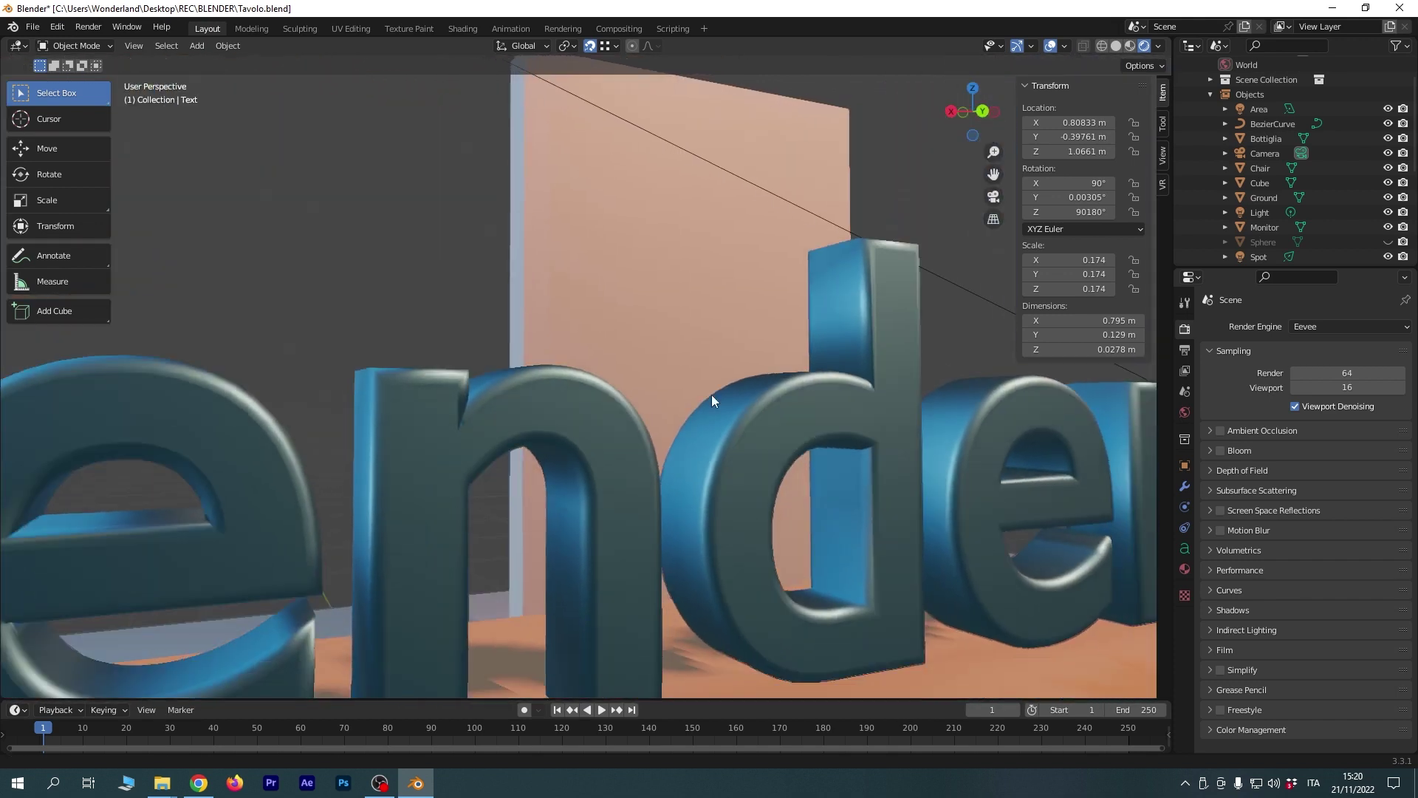
{"action": "scroll", "coordinate": [711, 394], "scroll_direction": "down", "scroll_amount": 3}
{"action": "scroll", "coordinate": [836, 442], "scroll_direction": "down", "scroll_amount": 3}
{"action": "mouse_move", "coordinate": [498, 329]}
{"action": "middle_mouse_down"}
{"action": "mouse_move", "coordinate": [836, 442]}
{"action": "mouse_move", "coordinate": [805, 409]}
{"action": "mouse_move", "coordinate": [684, 482]}
{"action": "mouse_move", "coordinate": [689, 444]}
{"action": "mouse_move", "coordinate": [729, 446]}
{"action": "middle_mouse_up"}
{"action": "scroll", "coordinate": [693, 462], "scroll_direction": "up", "scroll_amount": 2}
{"action": "scroll", "coordinate": [693, 462], "scroll_direction": "up", "scroll_amount": 2}
{"action": "left_click", "coordinate": [815, 310]}
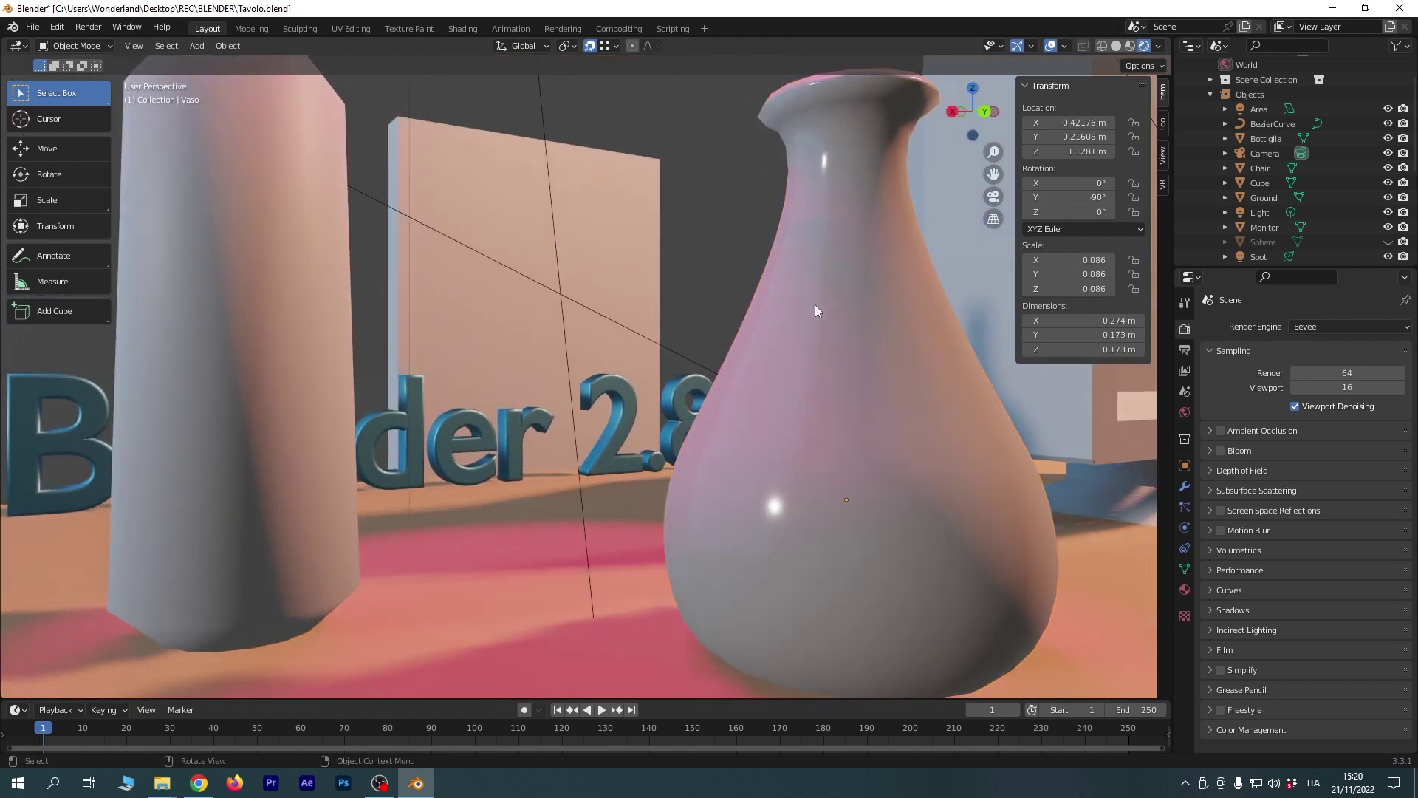
{"action": "left_click", "coordinate": [339, 271]}
{"action": "mouse_move", "coordinate": [447, 269]}
{"action": "middle_mouse_down"}
{"action": "mouse_move", "coordinate": [484, 450]}
{"action": "mouse_move", "coordinate": [506, 362]}
{"action": "mouse_move", "coordinate": [356, 353]}
{"action": "mouse_move", "coordinate": [731, 175]}
{"action": "middle_mouse_up"}
{"action": "left_click", "coordinate": [731, 176]}
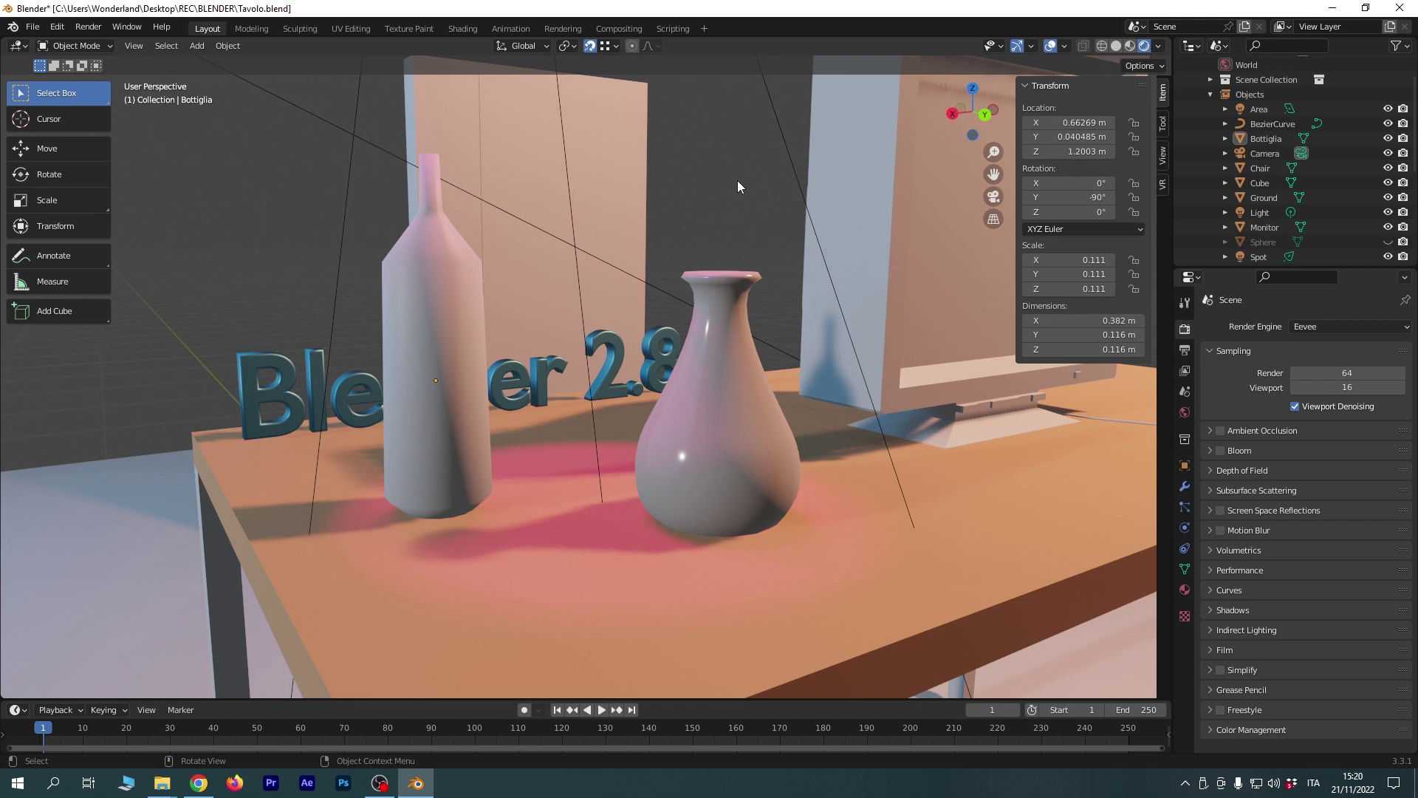
Save the scene to Tavolo.blend and open the Render Engine dropdown.
{"action": "left_click", "coordinate": [33, 27]}
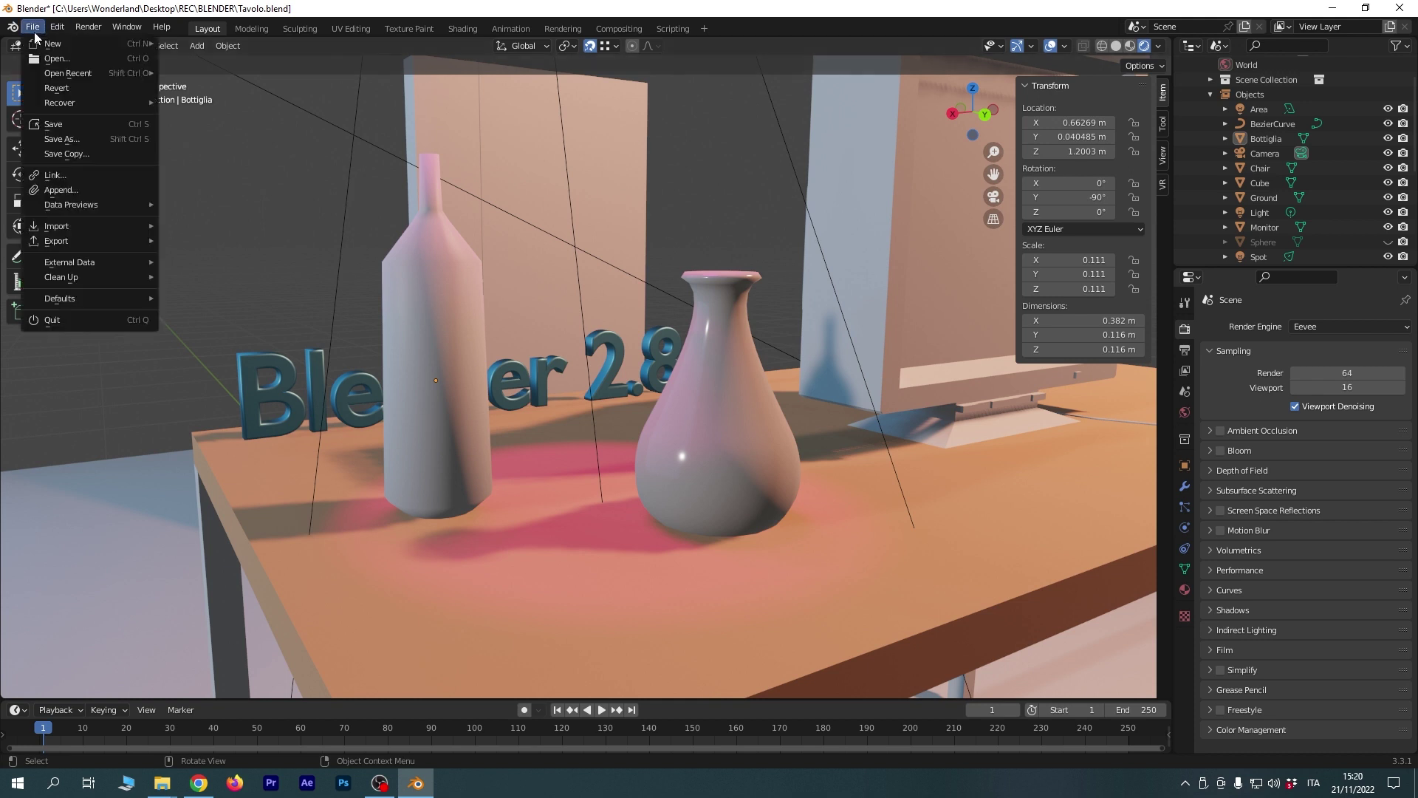
{"action": "left_click", "coordinate": [78, 112]}
{"action": "scroll", "coordinate": [578, 299], "scroll_direction": "up", "scroll_amount": 2}
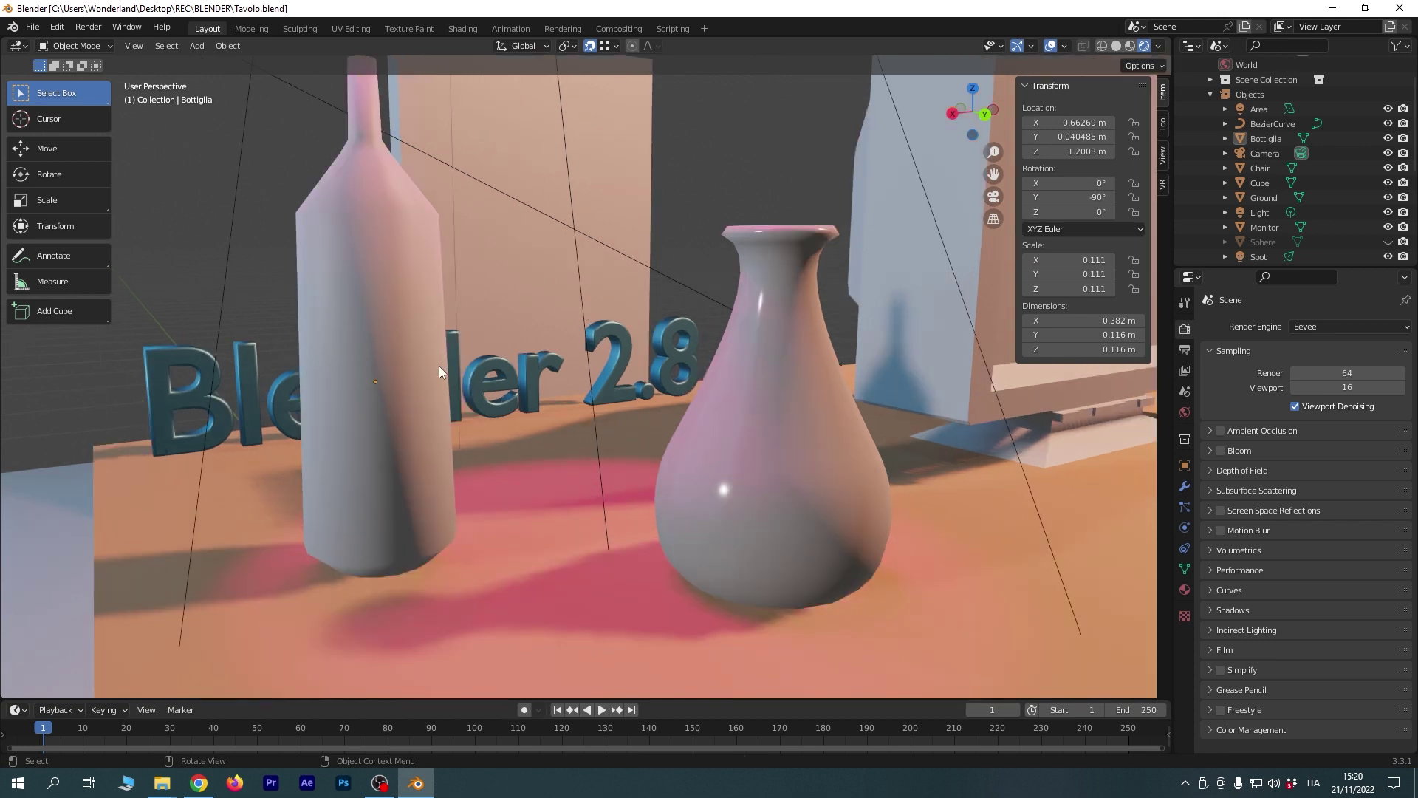
{"action": "left_click", "coordinate": [1316, 330]}
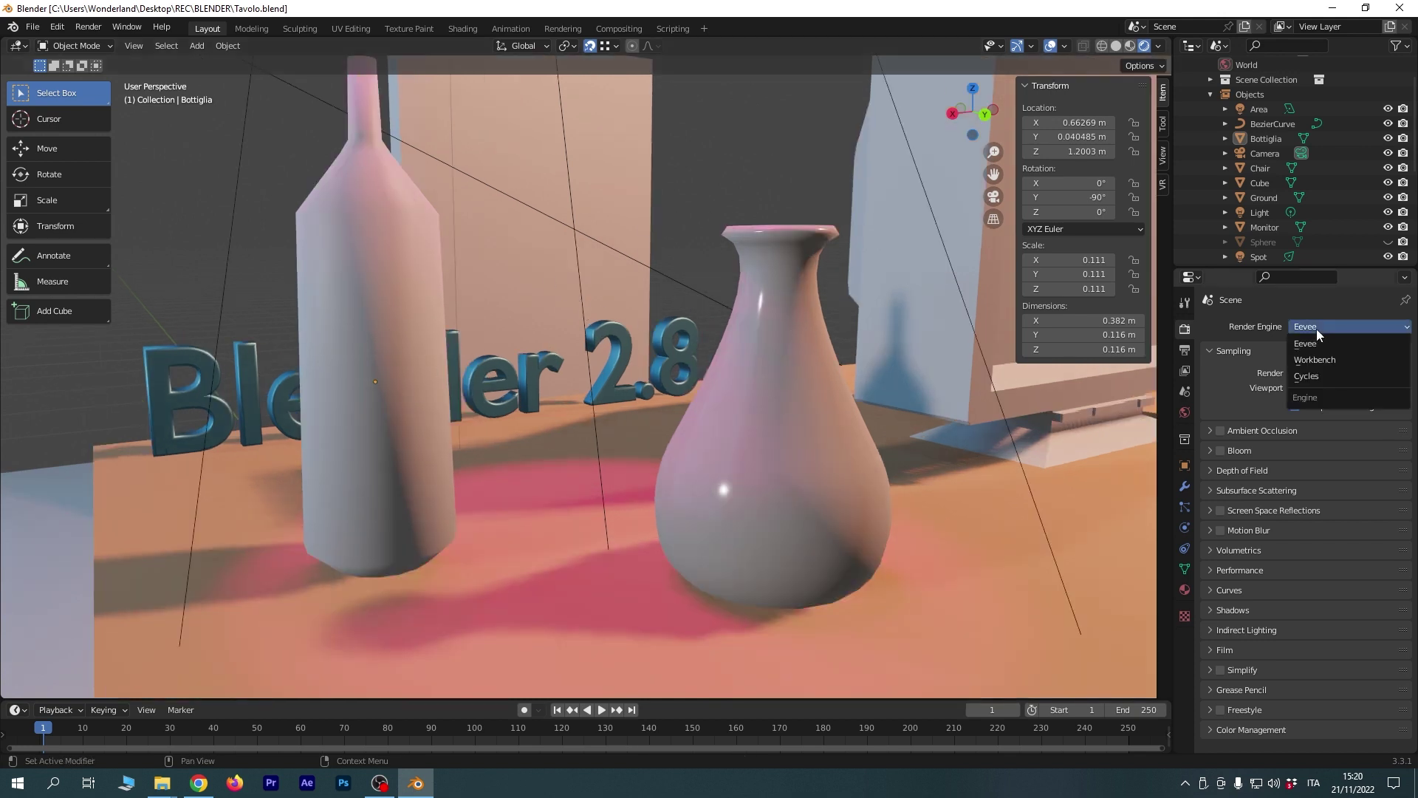
Switch the render engine from Eevee to Cycles to preview the scene.
{"action": "left_click", "coordinate": [1323, 374]}
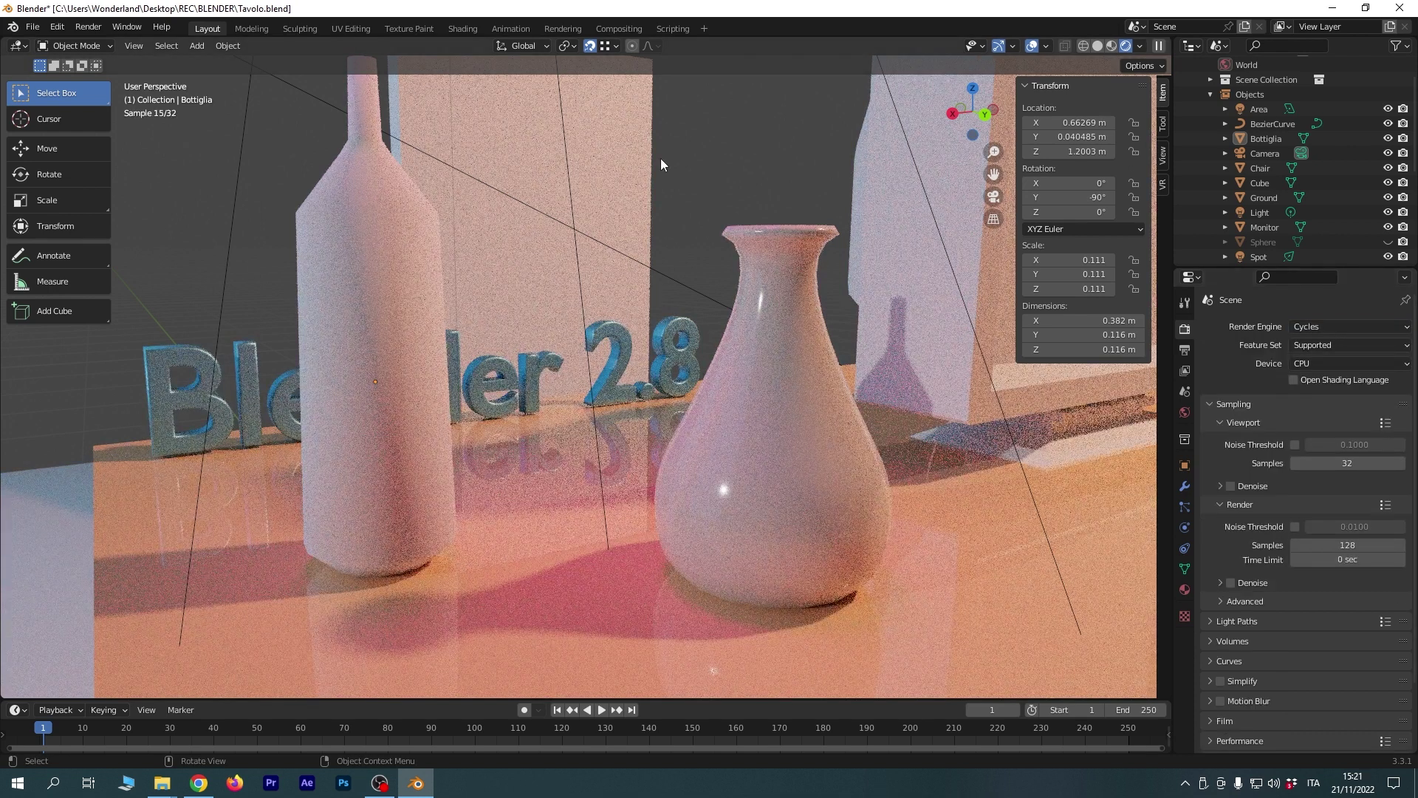